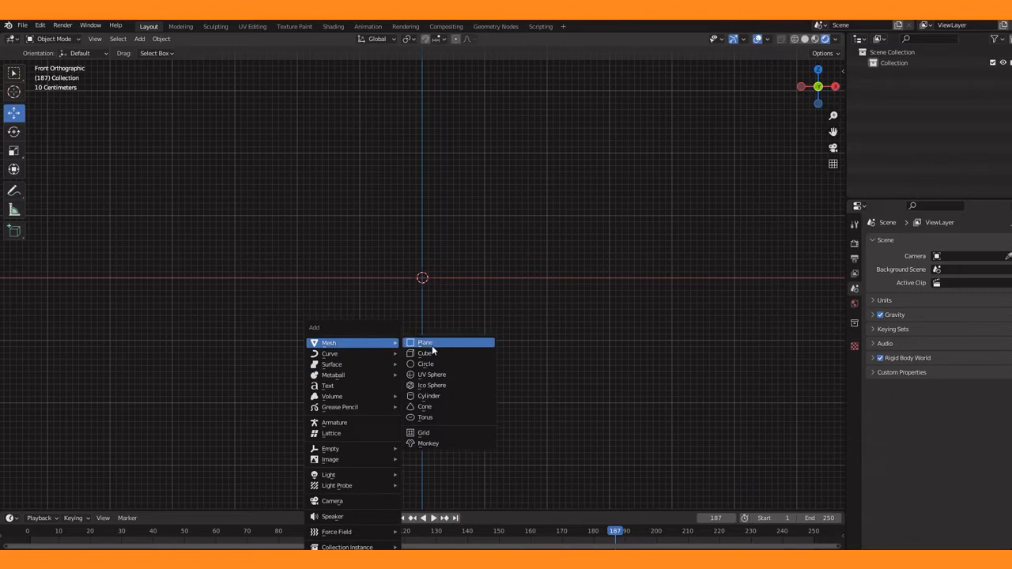
# Add a cube, switch the viewport to solid shading, and raise the cube about 1 m along Z
pyautogui.click(423, 353)
pyautogui.click(806, 39)
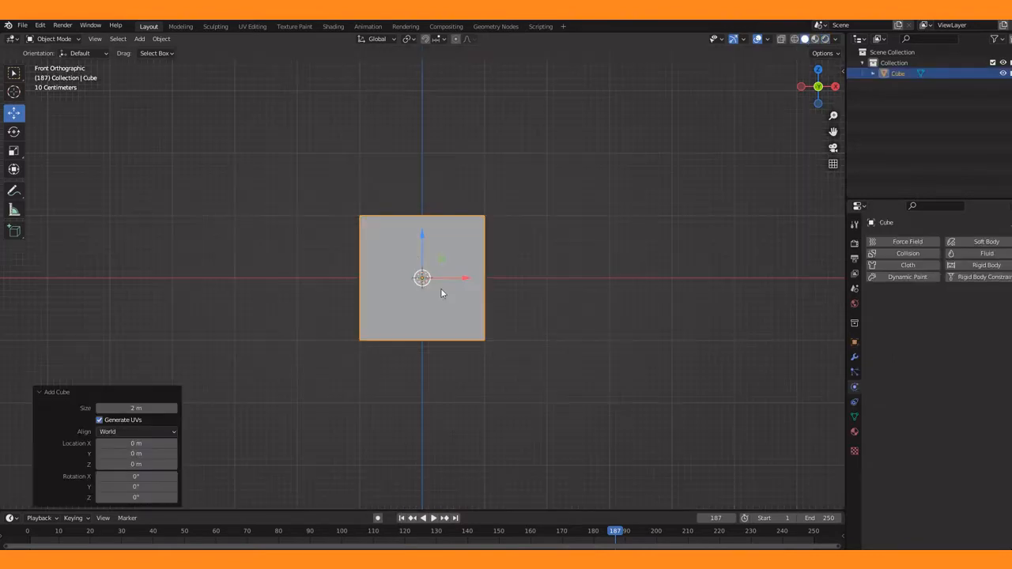
pyautogui.moveTo(421, 234); pyautogui.dragTo(423, 172)
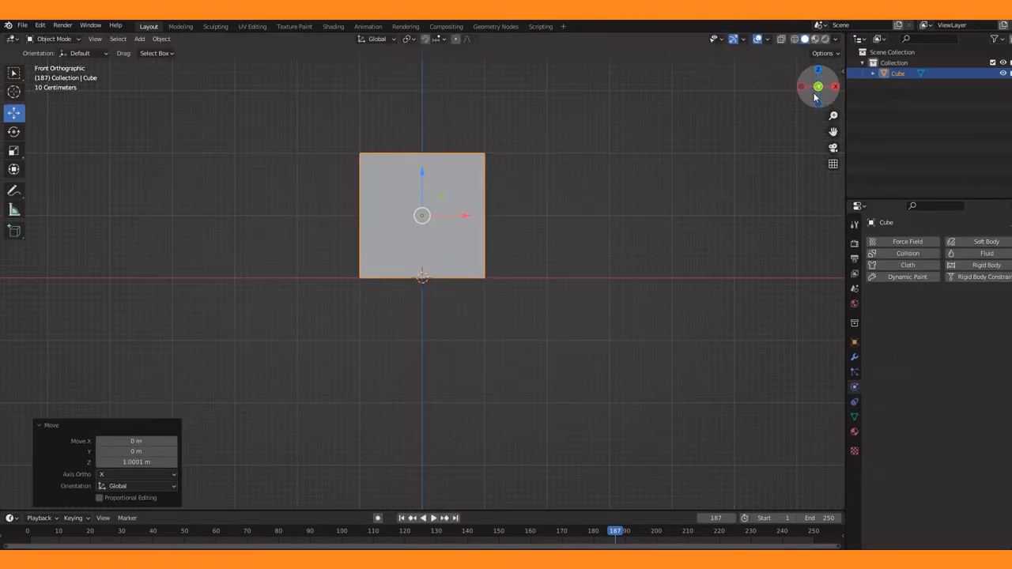
pyautogui.scroll(-4, 527, 234)
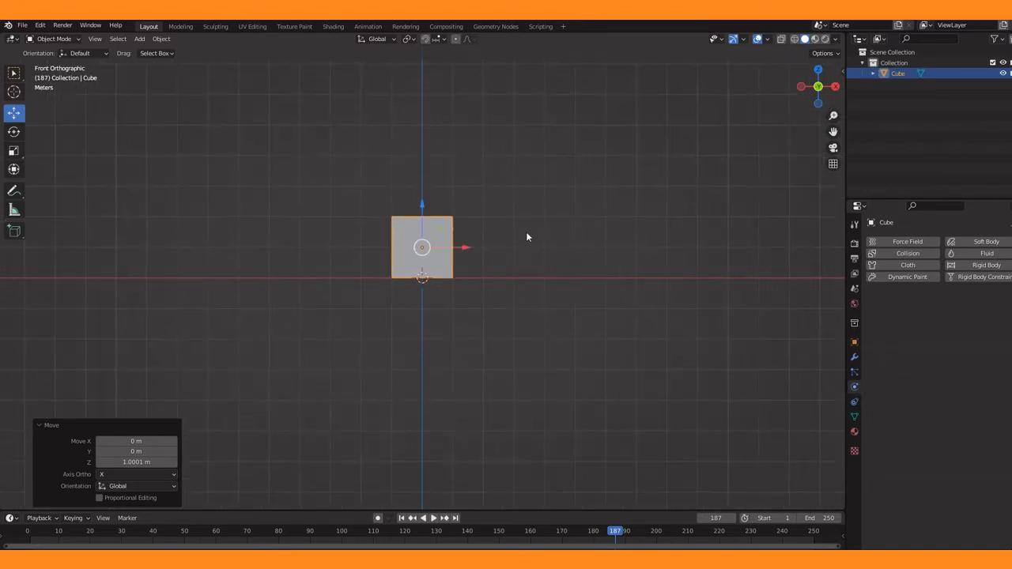
# Scale the cube up by about 3.23 and flatten it along Z by a factor of about 0.305
pyautogui.press('s')
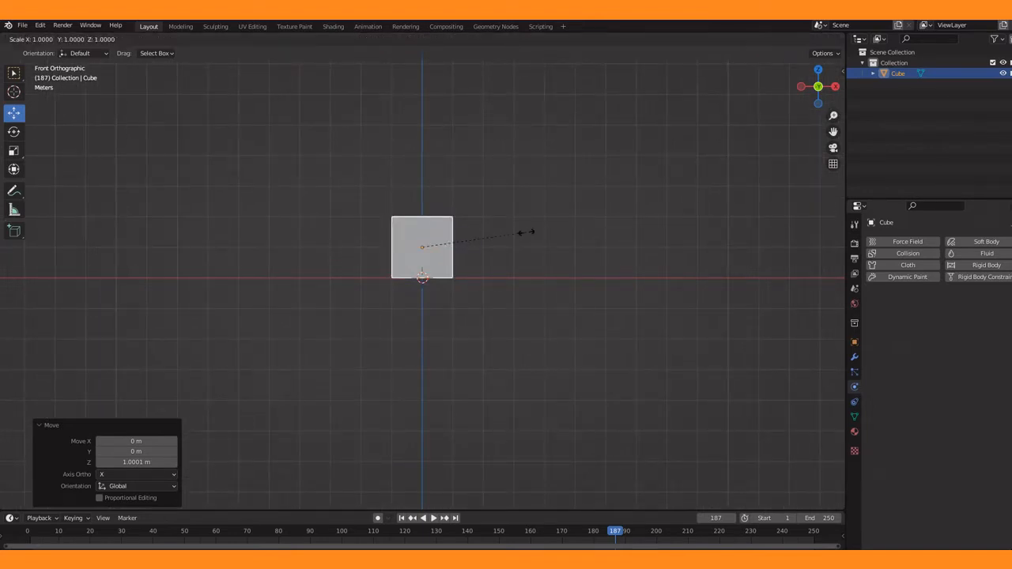
pyautogui.click(760, 210)
pyautogui.press('s')
pyautogui.press('z')
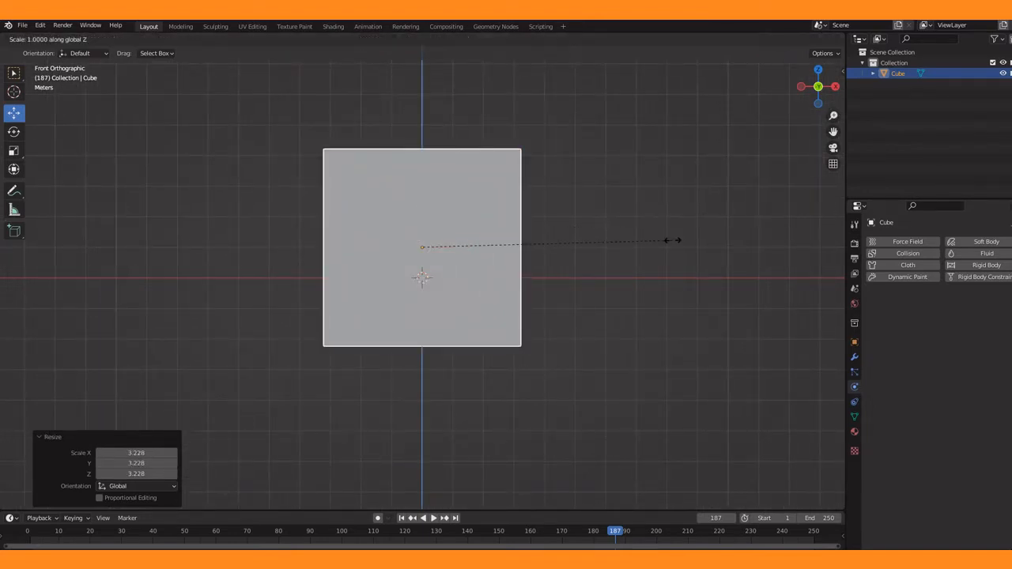
pyautogui.click(498, 250)
# Add a plane at the origin and scale it up well beyond the box as a ground surface
pyautogui.hotkey('shift', 'a')
pyautogui.moveTo(498, 250)
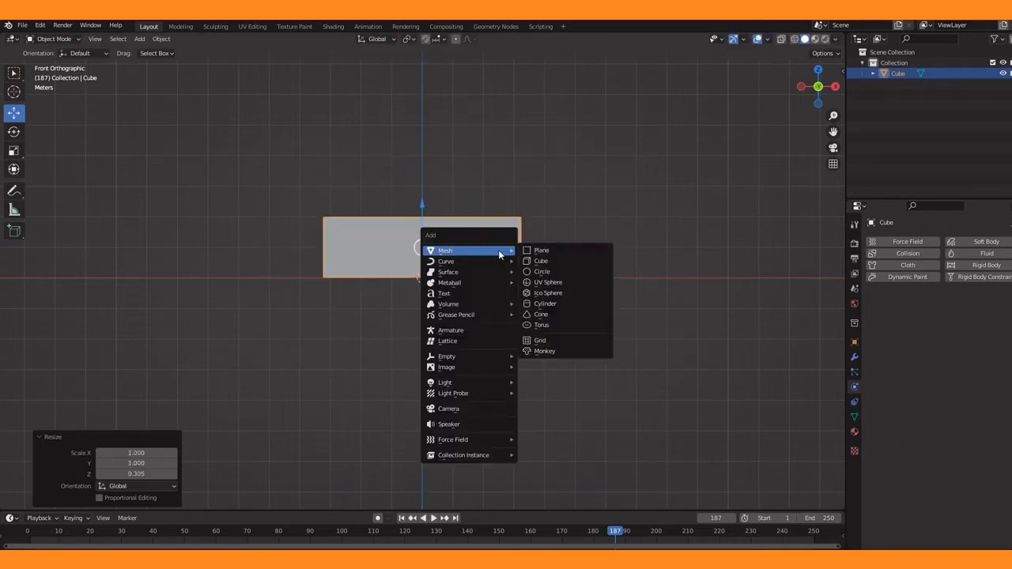
pyautogui.click(553, 250)
pyautogui.press('s')
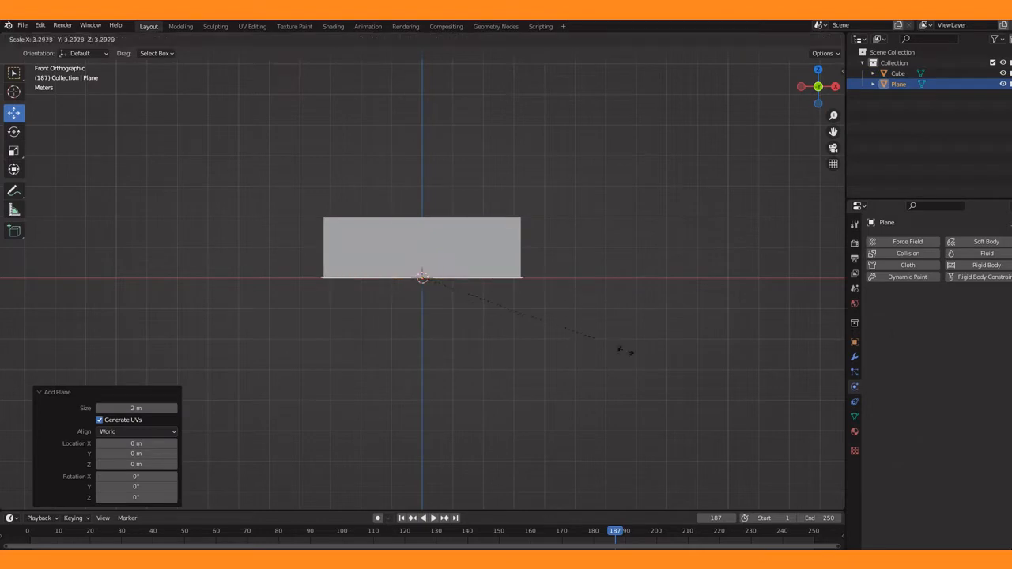
pyautogui.click(360, 445)
# Widen the box slightly along the X axis
pyautogui.moveTo(819, 95); pyautogui.dragTo(820, 122)
pyautogui.click(497, 268)
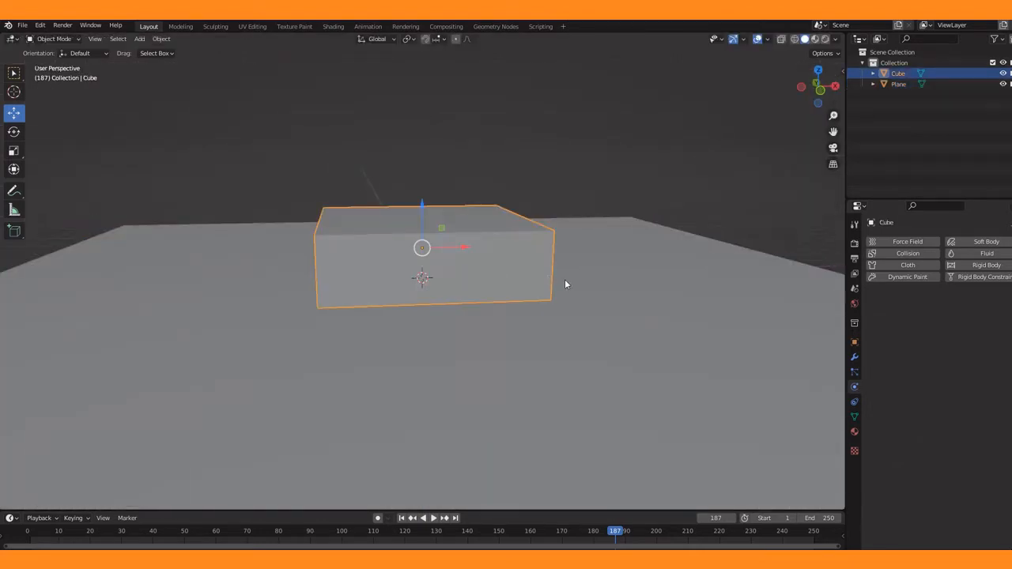
pyautogui.press('s')
pyautogui.press('x')
pyautogui.click(598, 282)
# Scale the ground plane up by about 1.31
pyautogui.click(655, 267)
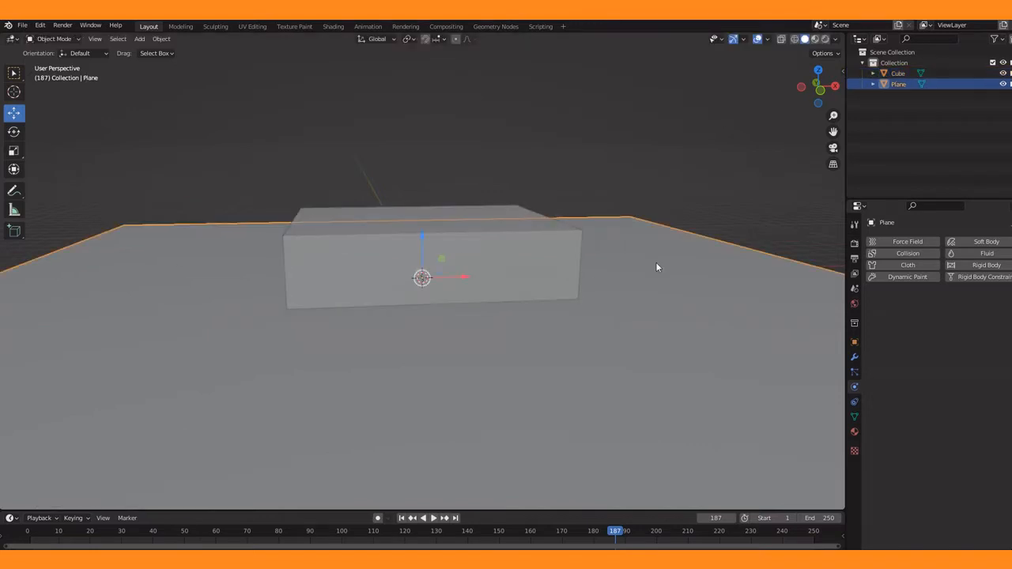
pyautogui.press('s')
pyautogui.click(727, 261)
# Frame the box from the front, add a camera, and align the camera to the current view
pyautogui.moveTo(833, 115); pyautogui.dragTo(833, 128)
pyautogui.moveTo(827, 90); pyautogui.dragTo(824, 82)
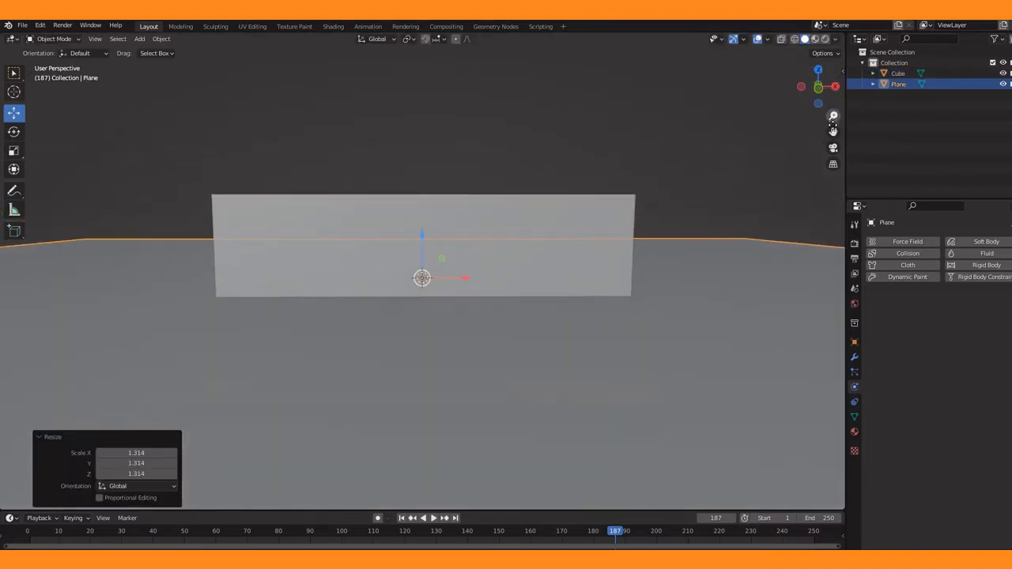
pyautogui.moveTo(833, 129); pyautogui.dragTo(830, 100)
pyautogui.press('KP_1')
pyautogui.hotkey('shift', 'a')
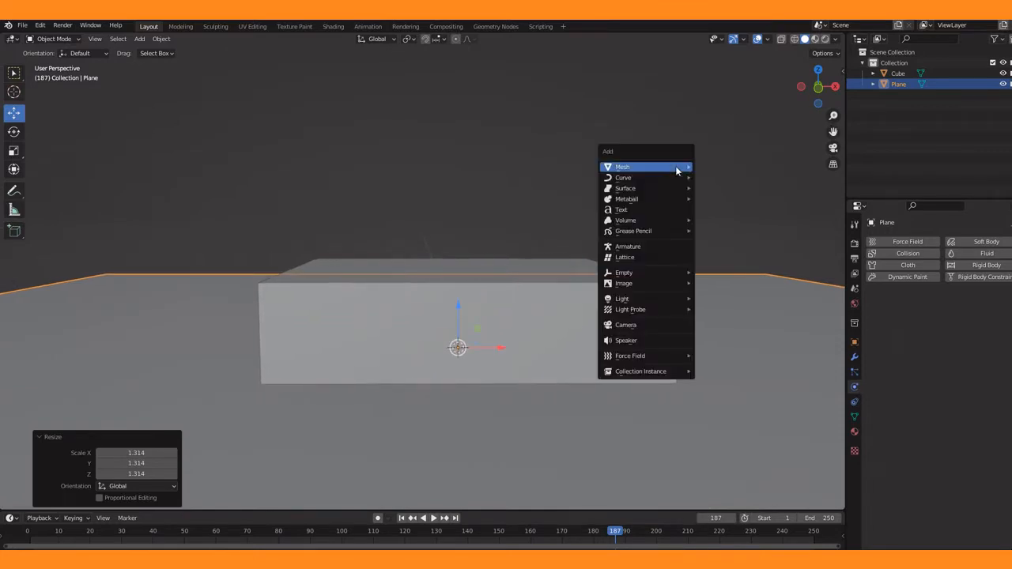
pyautogui.click(654, 325)
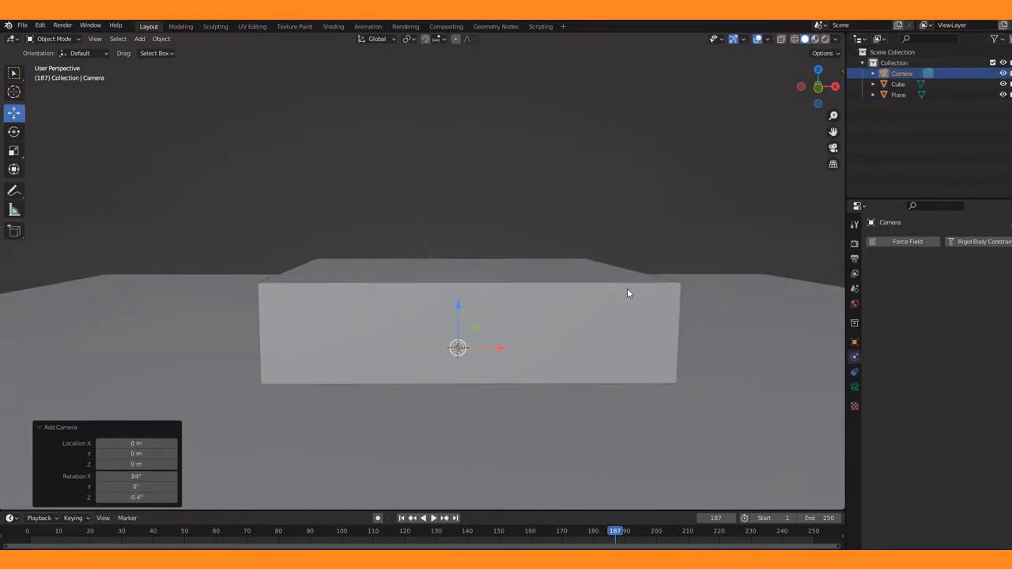
pyautogui.press('ctrl+alt+KP_0')
# Lock the camera to the view, reframe it so the whole box fits inside, and unlock the camera again
pyautogui.click(842, 69)
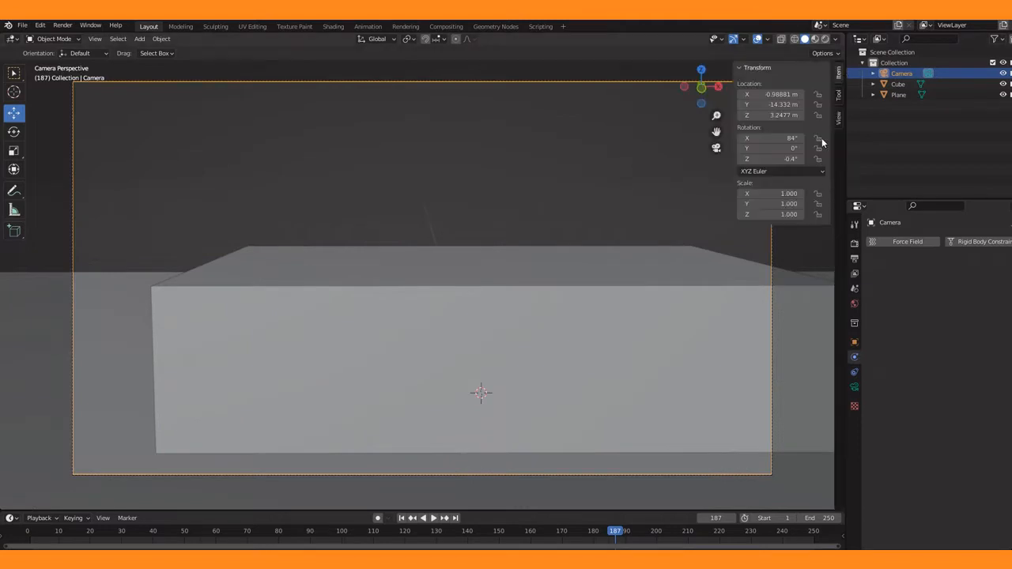
pyautogui.click(838, 118)
pyautogui.click(778, 200)
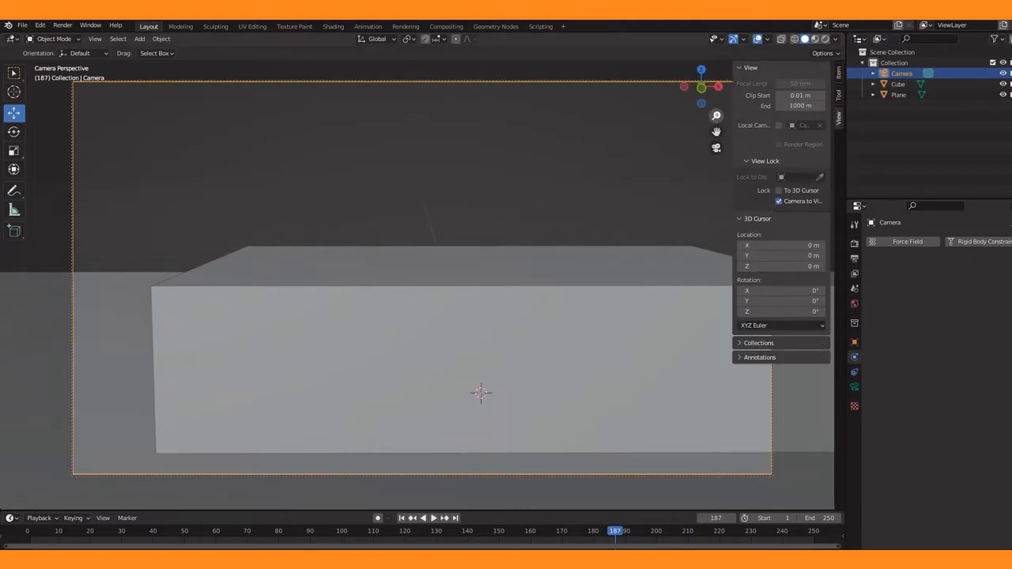
pyautogui.moveTo(716, 117)
pyautogui.mouseDown()
pyautogui.moveTo(717, 133)
pyautogui.moveTo(665, 133)
pyautogui.moveTo(709, 131)
pyautogui.mouseUp()
pyautogui.moveTo(281, 232); pyautogui.dragTo(278, 215)
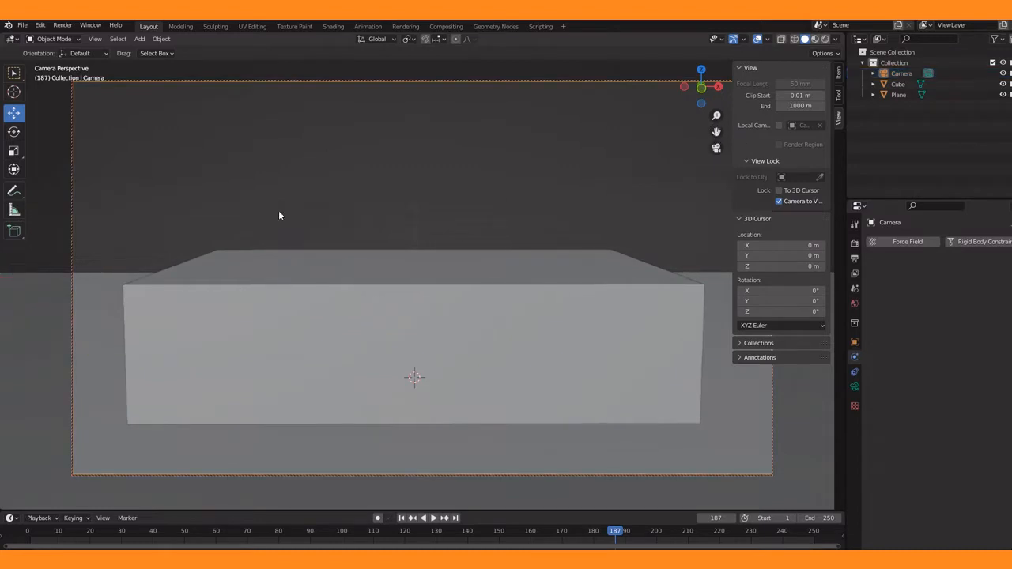
pyautogui.click(717, 148)
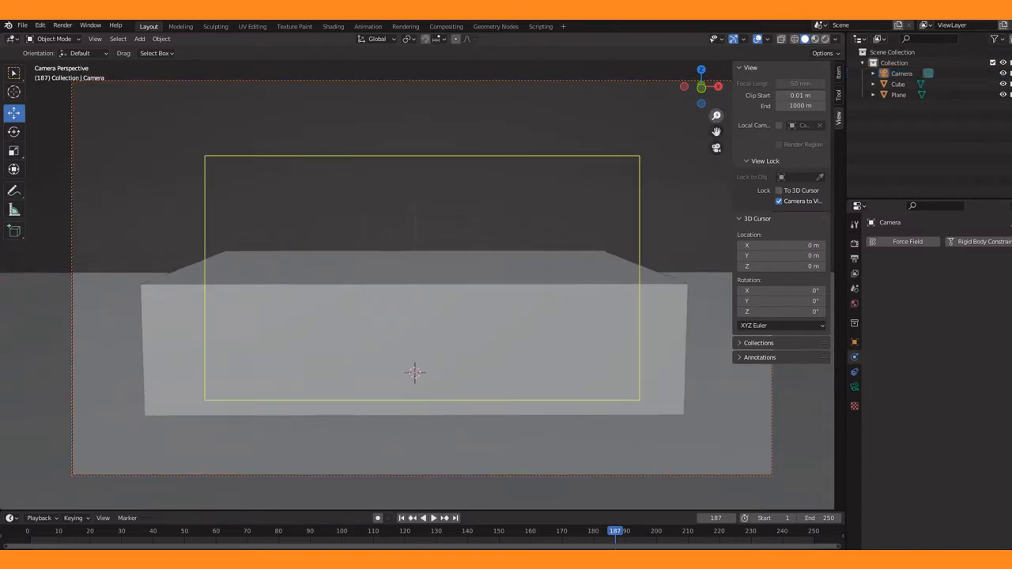
pyautogui.click(778, 202)
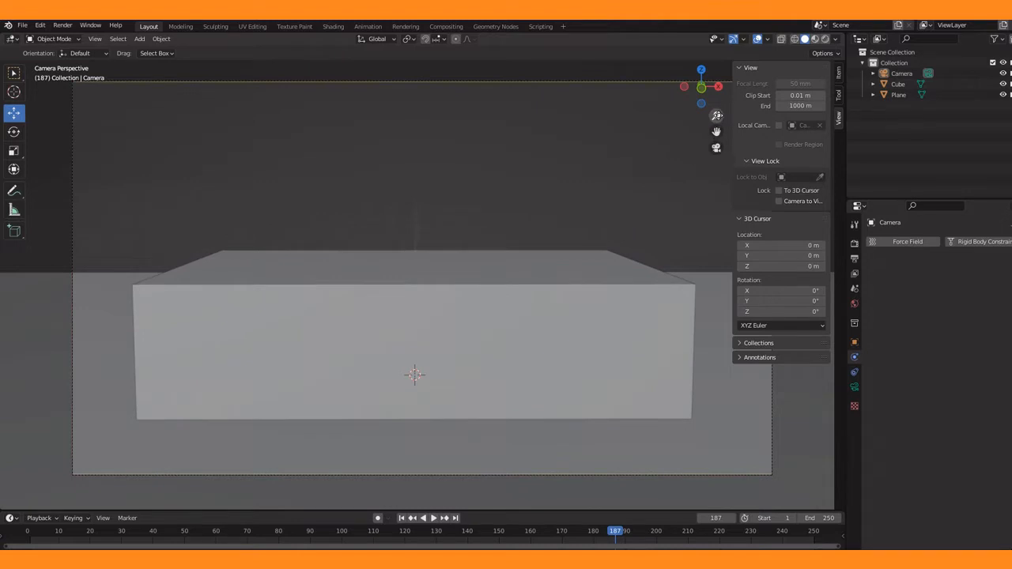
# Hide the viewport's properties sidebar and scale the ground plane up a bit more
pyautogui.moveTo(717, 115); pyautogui.dragTo(717, 133)
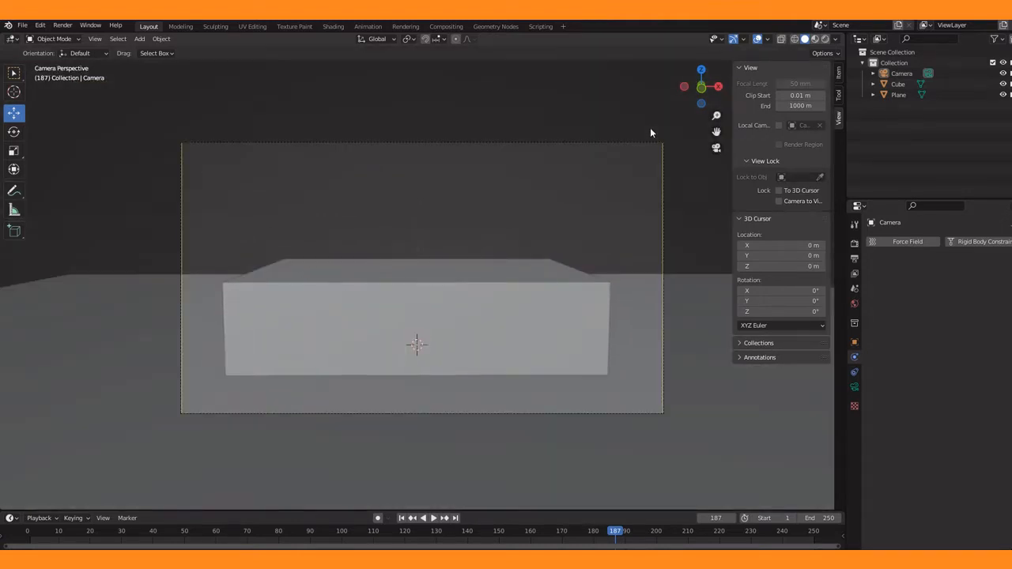
pyautogui.press('KP_0')
pyautogui.press('KP_0')
pyautogui.click(662, 229)
pyautogui.press('n')
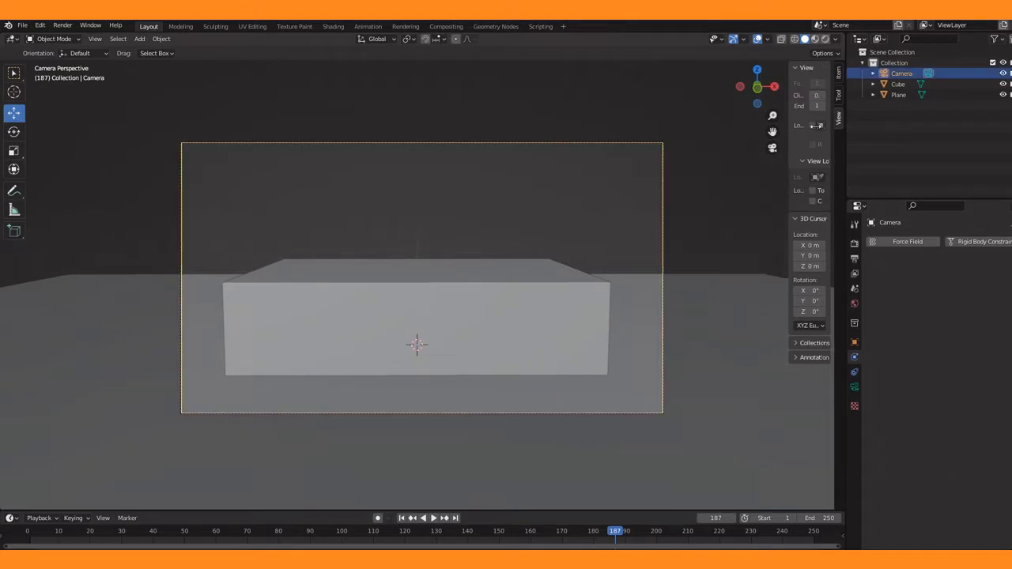
pyautogui.click(718, 324)
pyautogui.press('s')
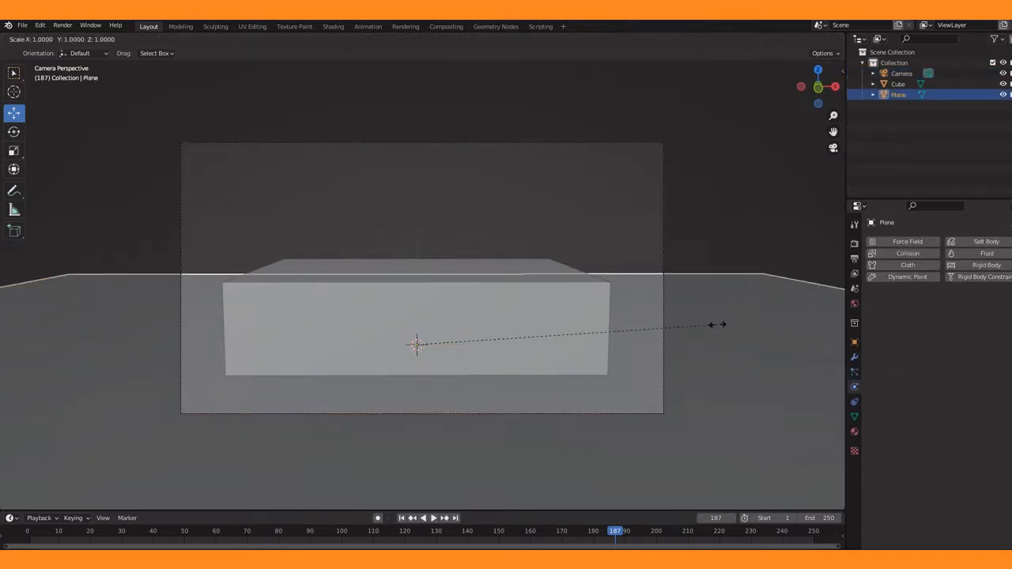
pyautogui.click(782, 318)
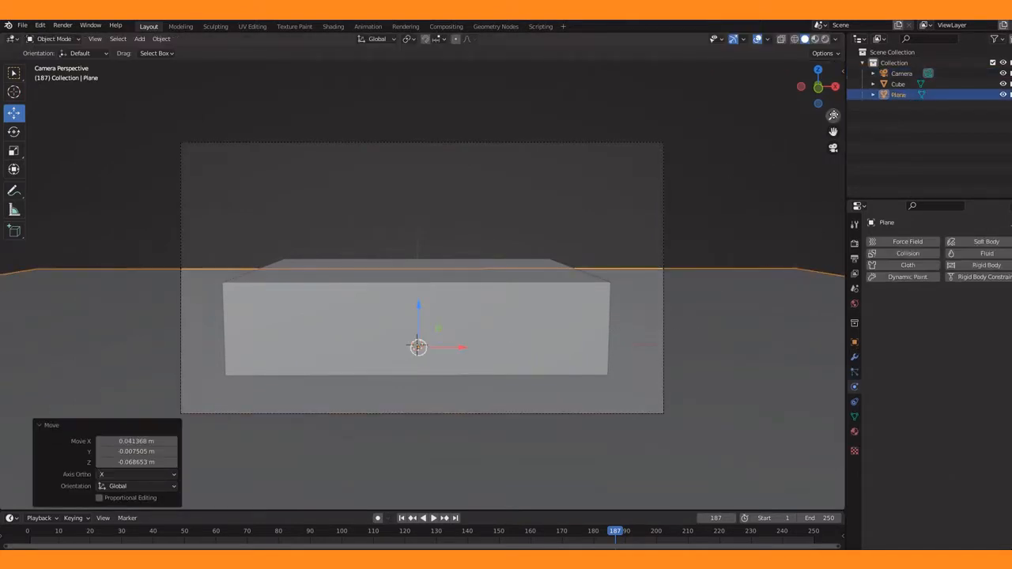
# Add a second plane and raise it about 1.98 m along Z to the top of the box
pyautogui.scroll(-4, 833, 119)
pyautogui.click(578, 132)
pyautogui.hotkey('shift', 'a')
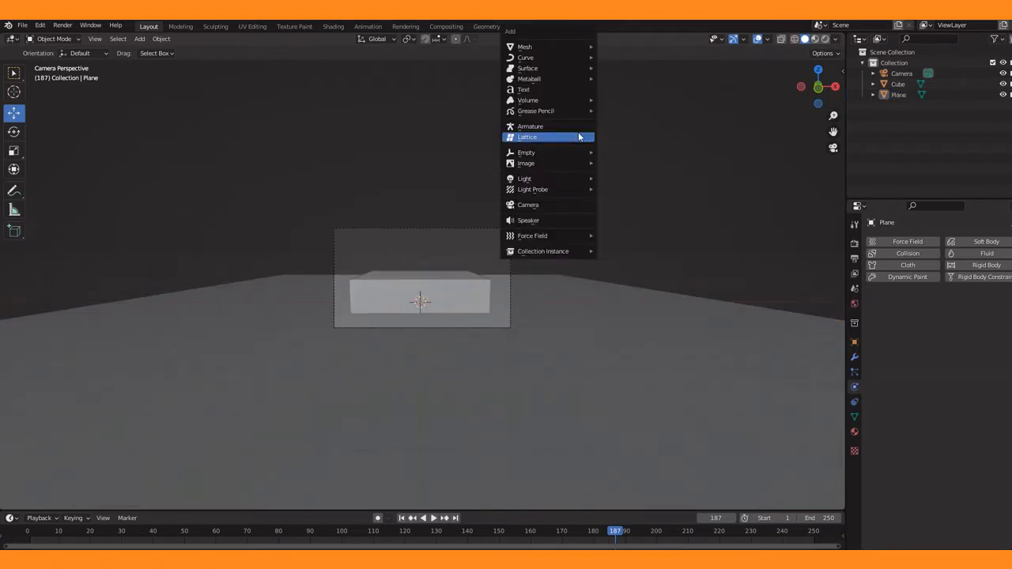
pyautogui.moveTo(546, 47)
pyautogui.click(625, 46)
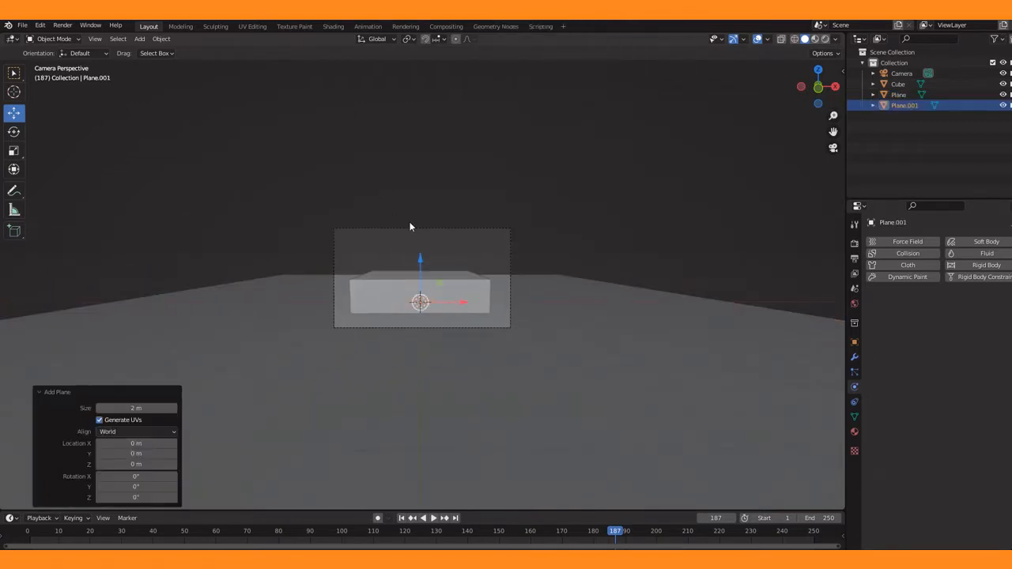
pyautogui.press('KP_1')
pyautogui.press('g')
pyautogui.press('z')
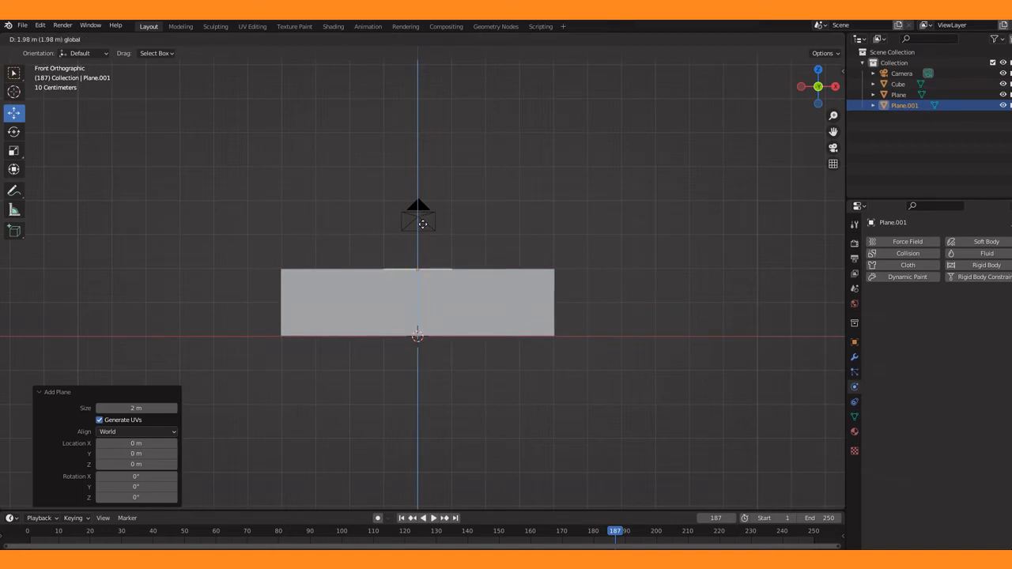
pyautogui.click(423, 224)
# Scale the upper plane up by about 8.66 and lift it about 0.07 m above the box
pyautogui.press('s')
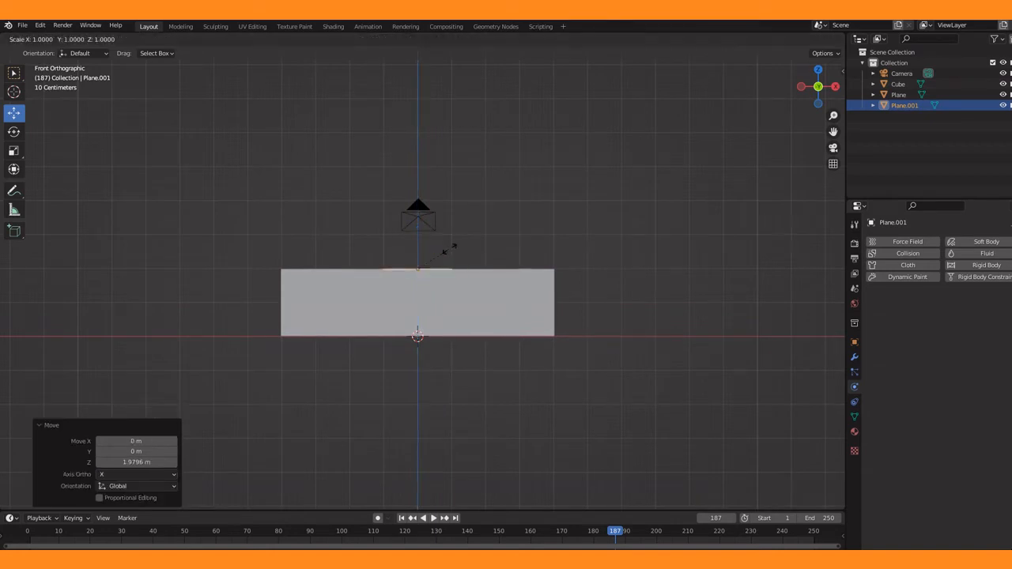
pyautogui.click(741, 238)
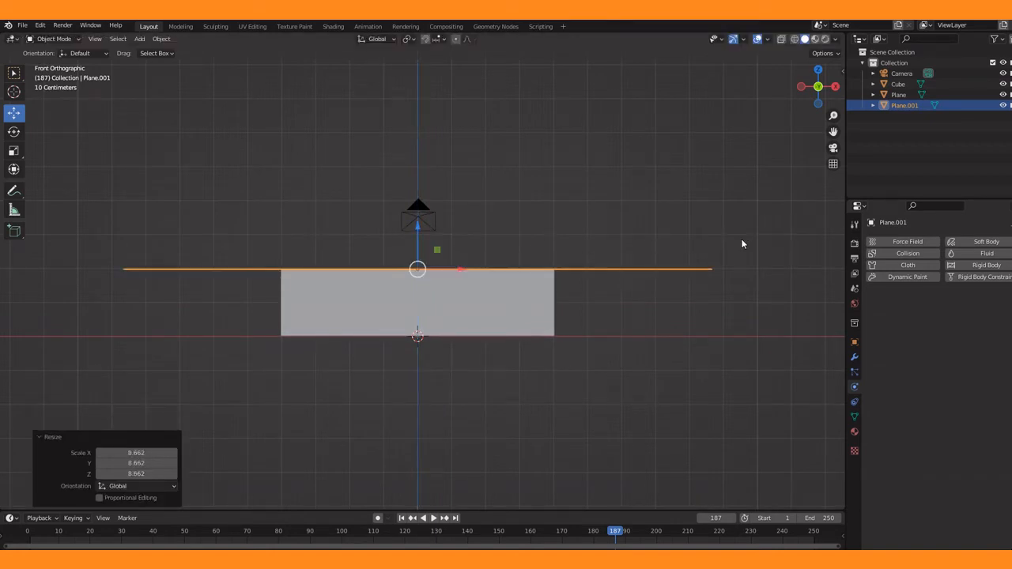
pyautogui.moveTo(810, 96); pyautogui.dragTo(789, 119)
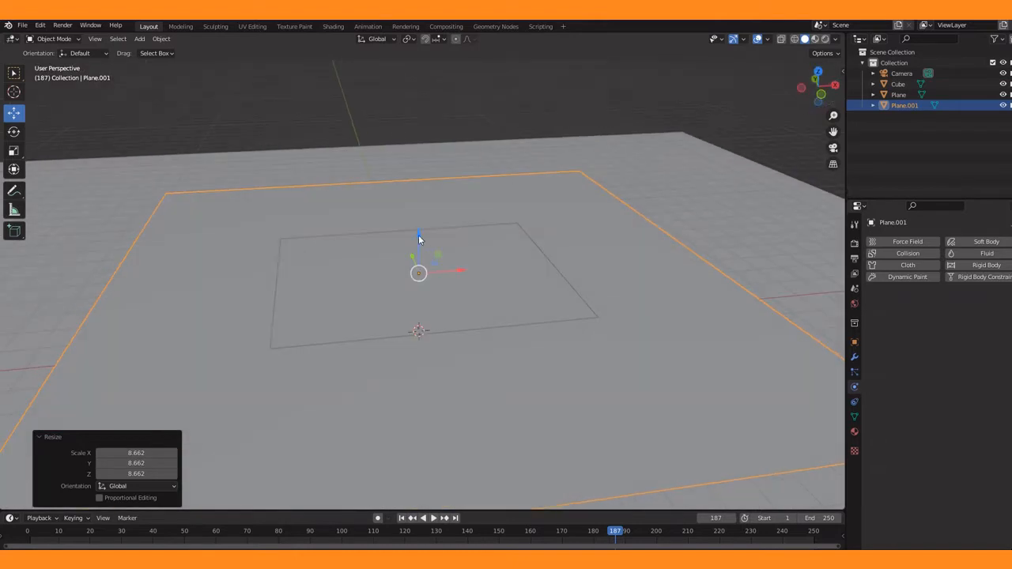
pyautogui.moveTo(420, 239); pyautogui.dragTo(420, 236)
pyautogui.moveTo(834, 116); pyautogui.dragTo(832, 141)
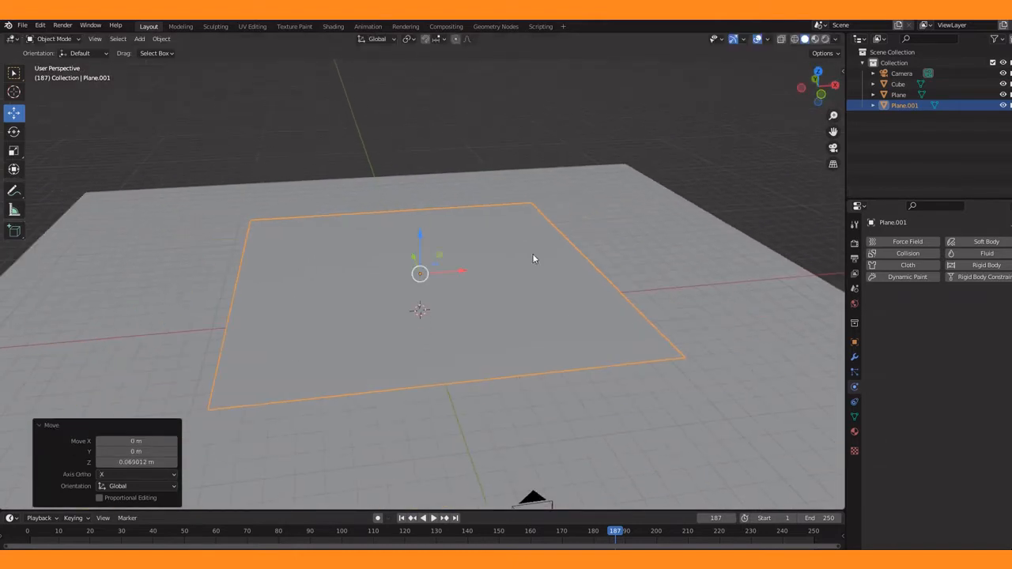
# Rename the upper plane "cloth"
pyautogui.doubleClick(902, 105)
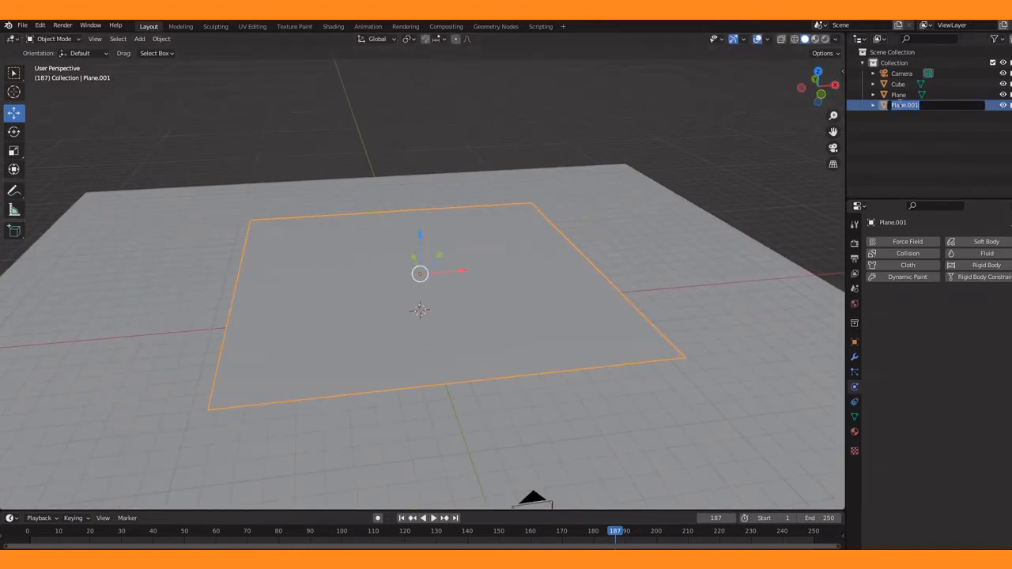
pyautogui.write('cloth')
pyautogui.press('Return')
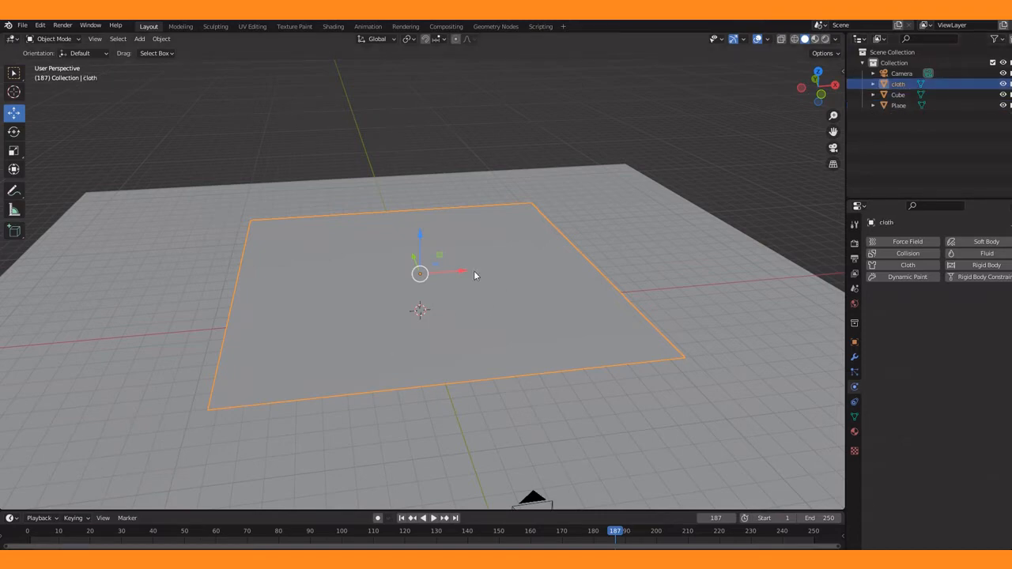
# Subdivide the cloth plane's mesh with 35 cuts and return to Object Mode
pyautogui.press('Tab')
pyautogui.rightClick(241, 260)
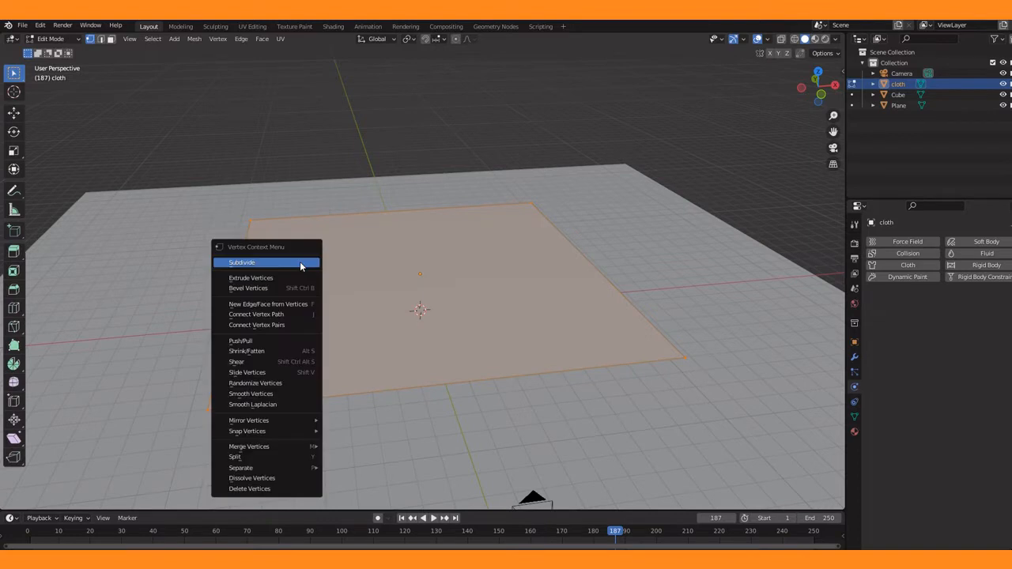
pyautogui.click(241, 262)
pyautogui.click(129, 427)
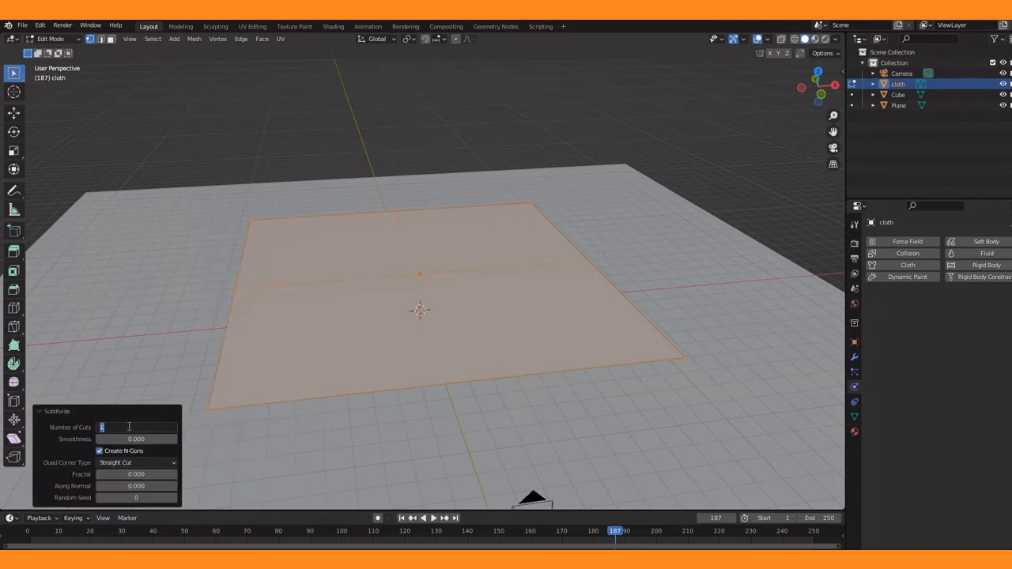
pyautogui.write('35')
pyautogui.press('Return')
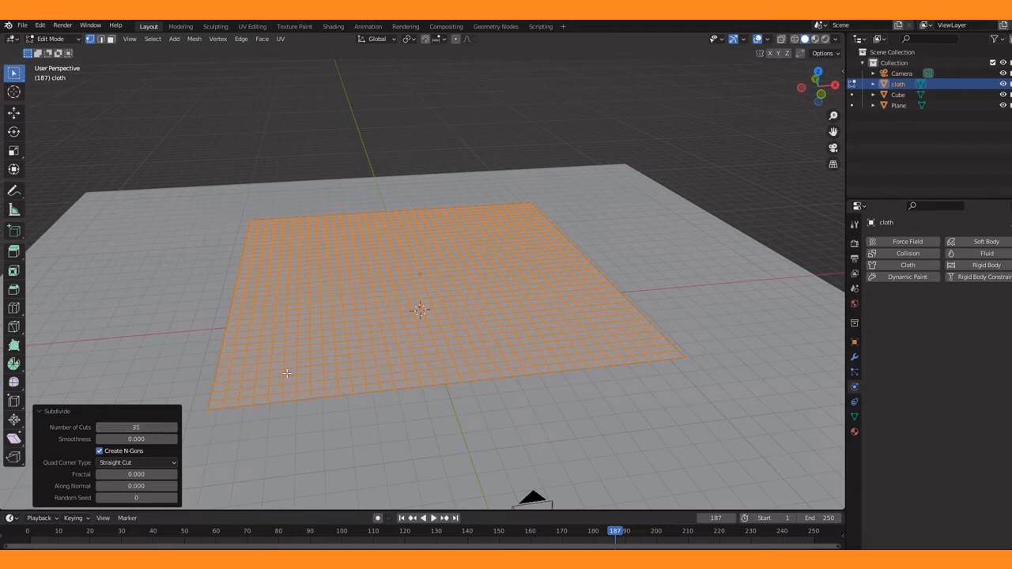
pyautogui.press('Tab')
# Add cloth physics to the cloth plane and remove it again
pyautogui.click(907, 265)
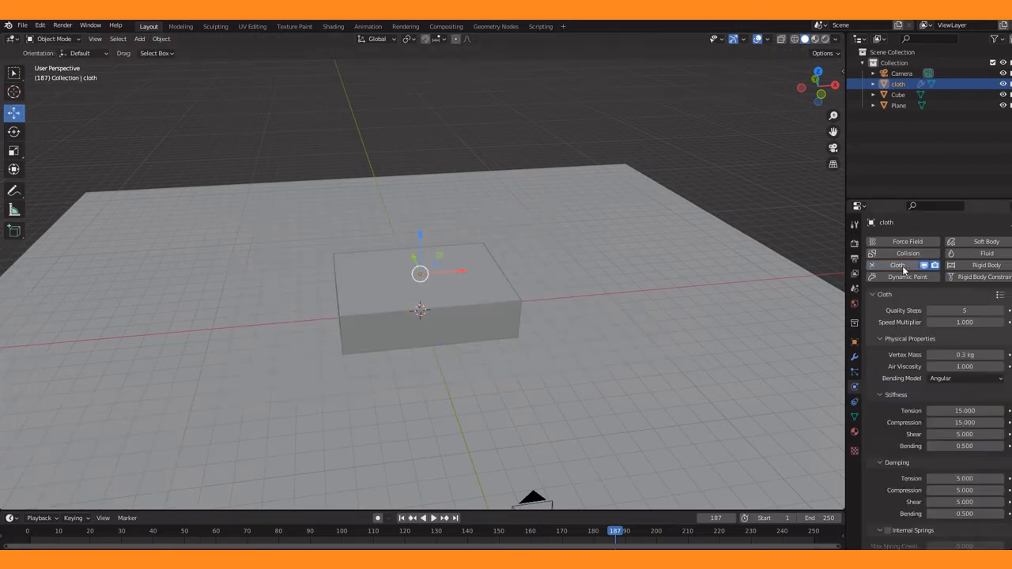
pyautogui.click(872, 264)
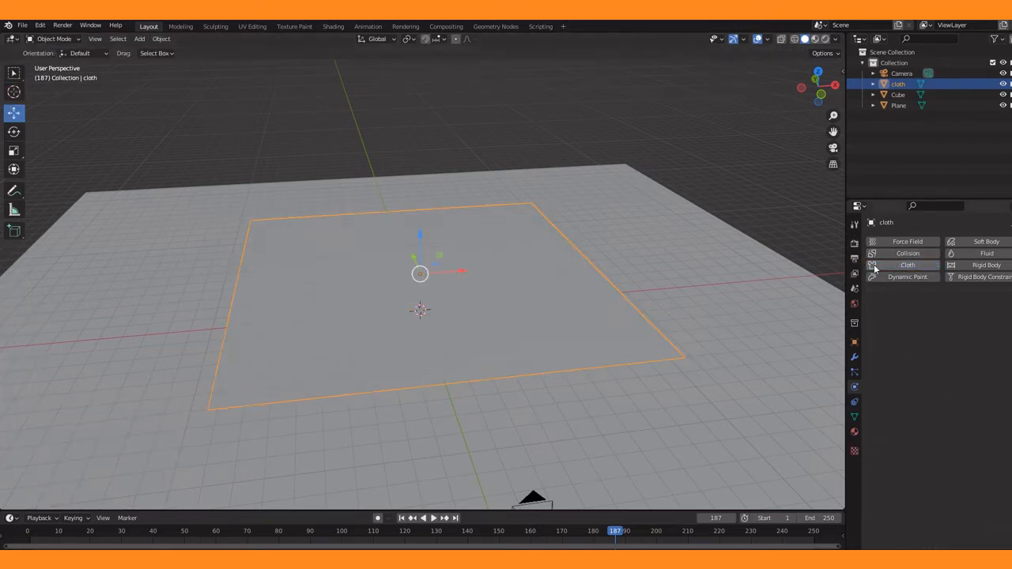
# Add cloth physics to the cloth plane and set the timeline back to frame 0
pyautogui.click(873, 267)
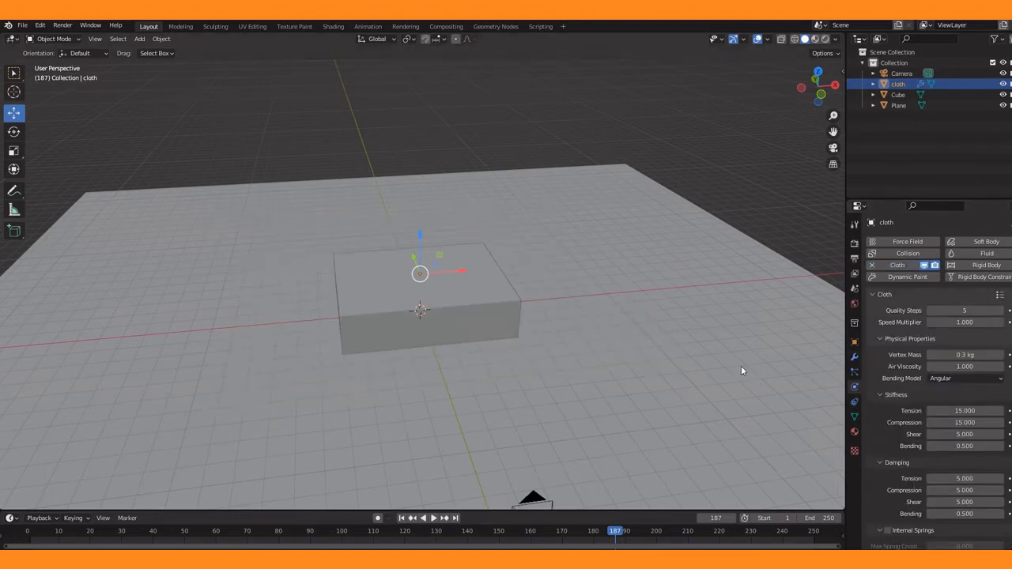
pyautogui.press('KP_1')
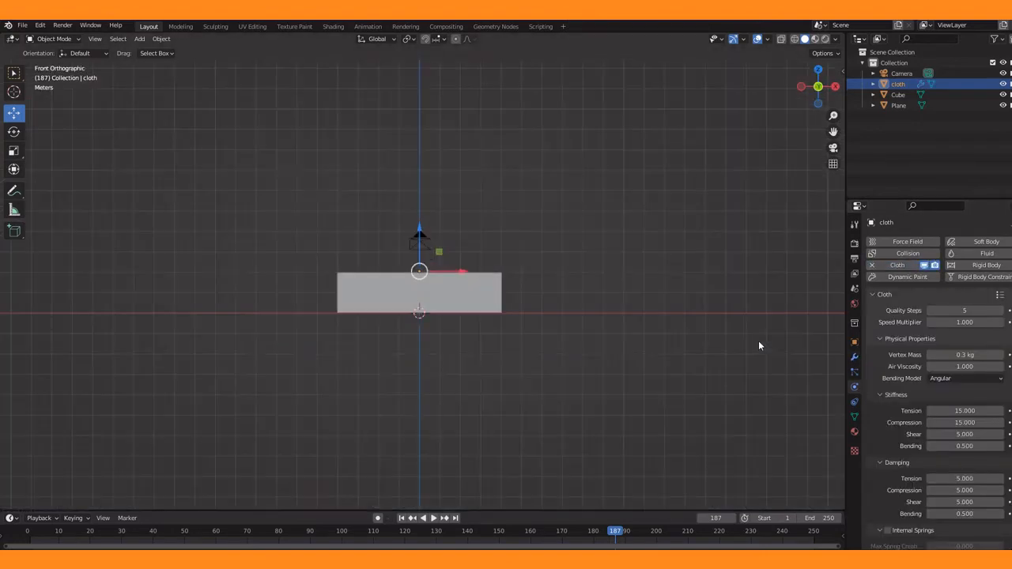
pyautogui.press('KP_0')
pyautogui.moveTo(832, 116); pyautogui.dragTo(470, 492)
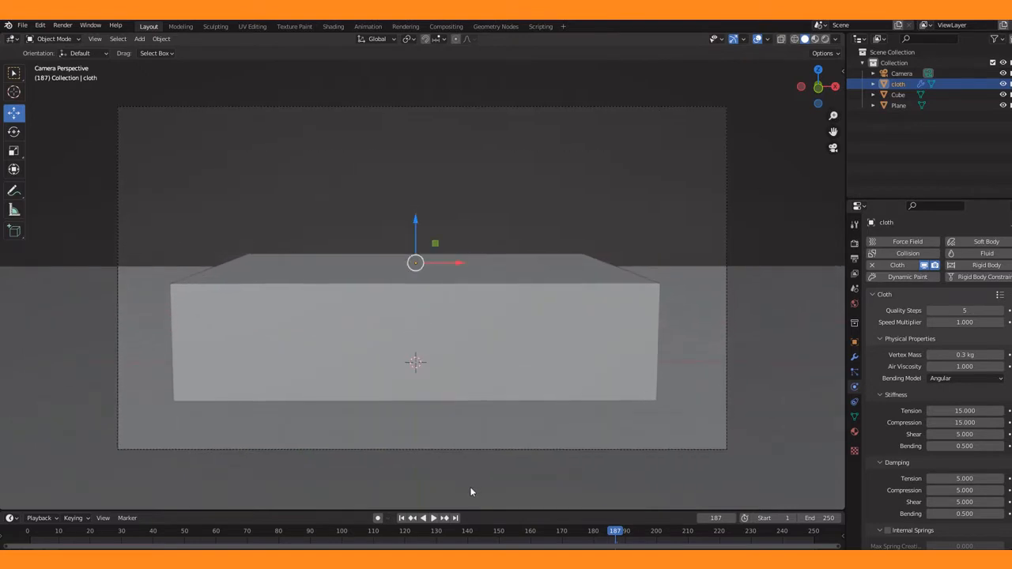
pyautogui.click(26, 534)
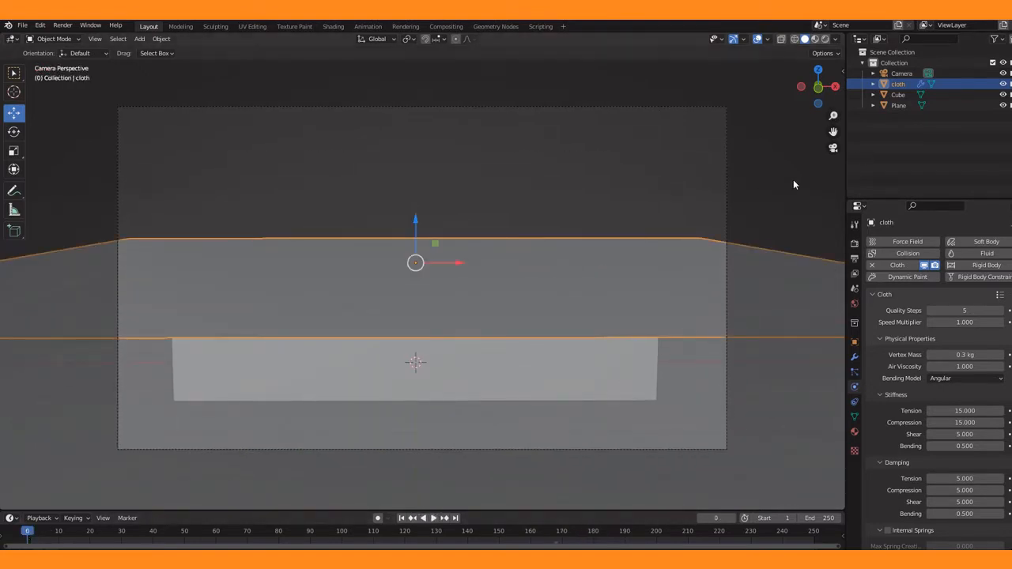
# Play the cloth simulation from frame 0 outside the camera view and return to frame 0
pyautogui.click(833, 148)
pyautogui.moveTo(822, 87); pyautogui.dragTo(830, 100)
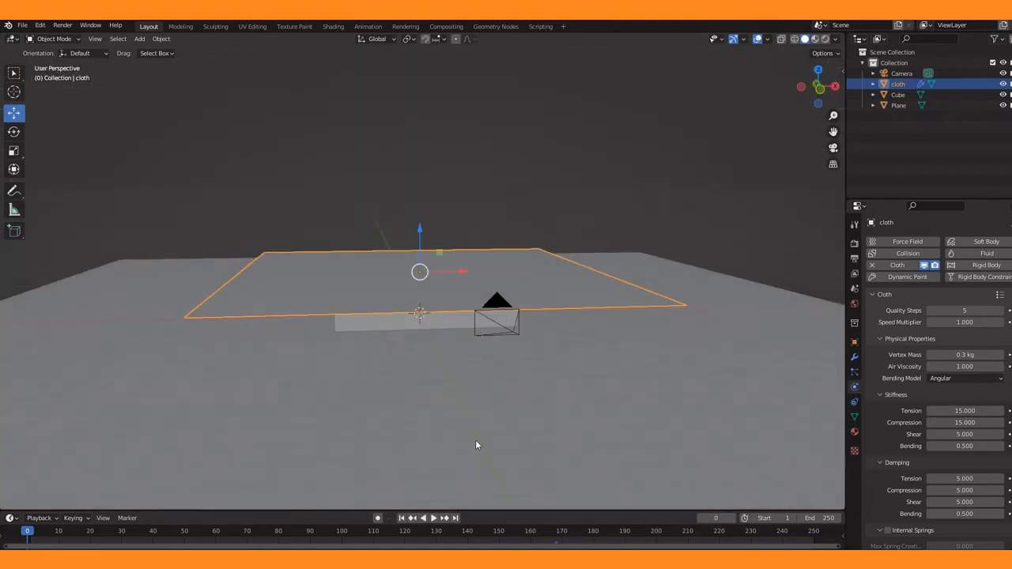
pyautogui.click(433, 518)
pyautogui.click(433, 518)
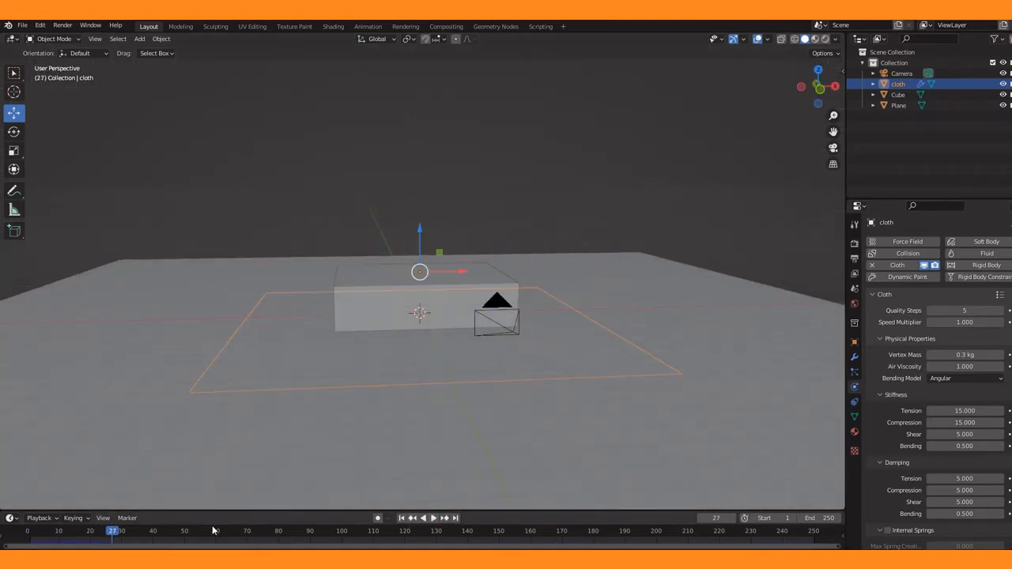
pyautogui.click(26, 533)
# Rename the box "desk" and add collision physics to it
pyautogui.click(364, 321)
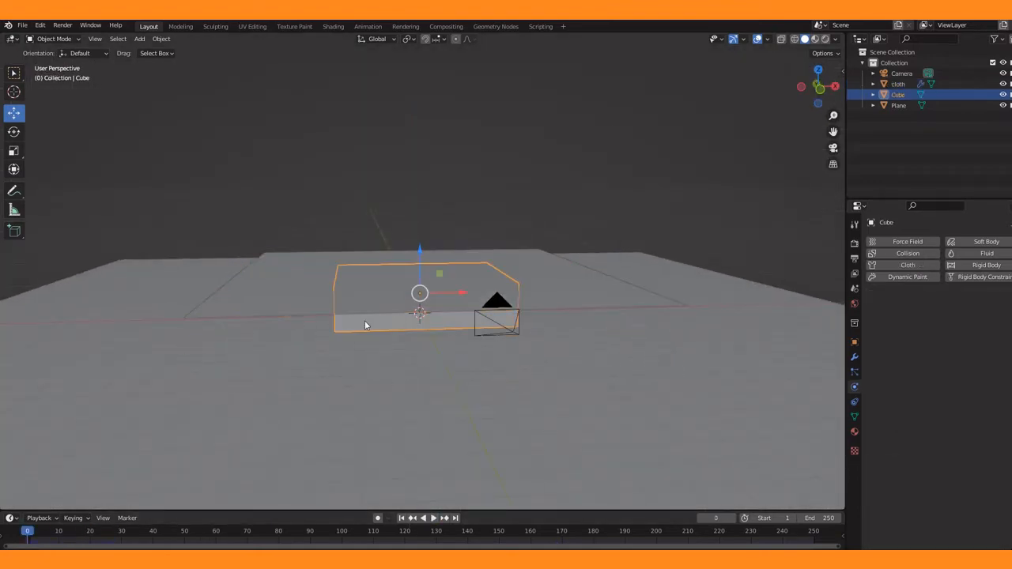
pyautogui.doubleClick(898, 94)
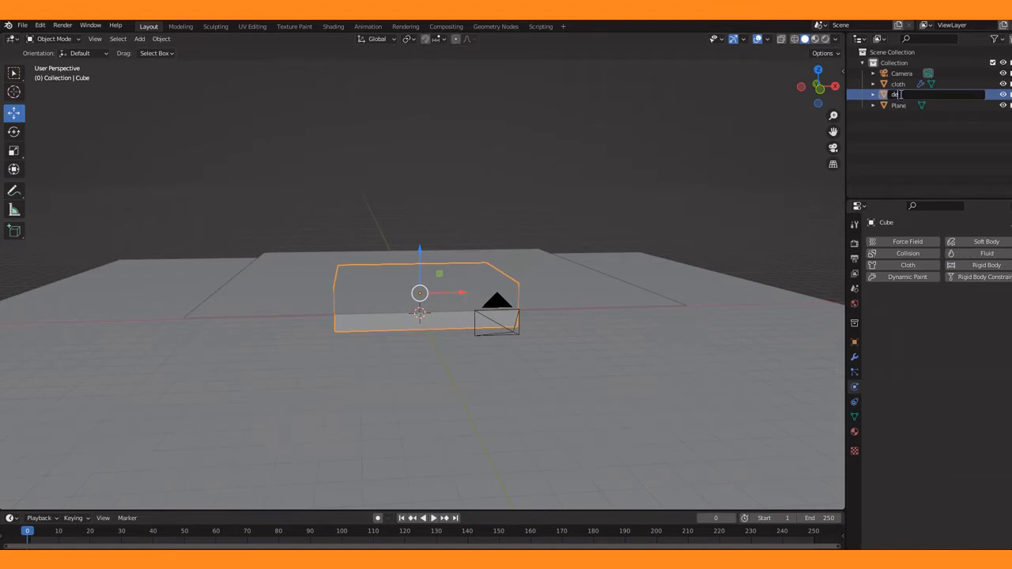
pyautogui.press('Return')
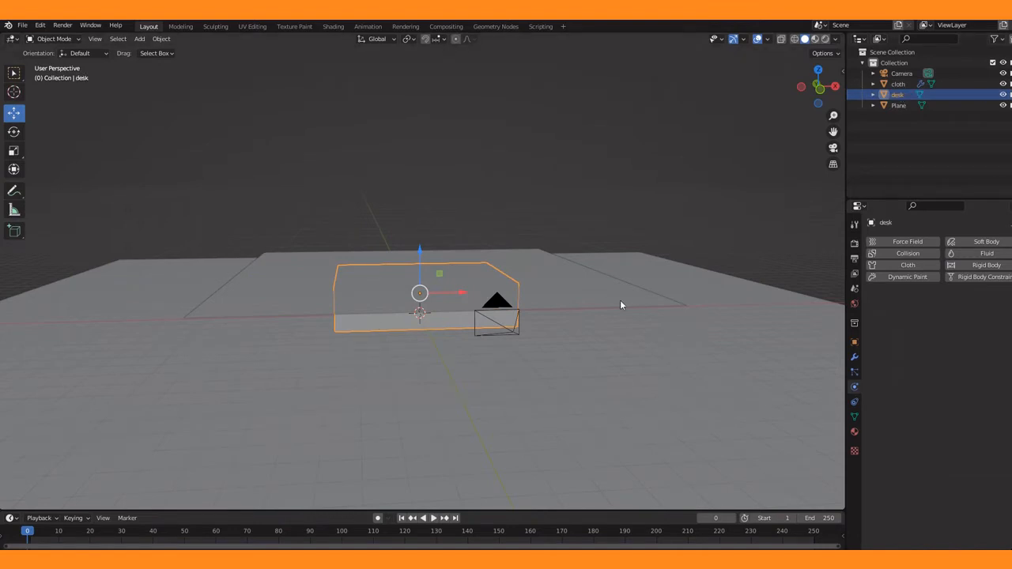
pyautogui.click(902, 251)
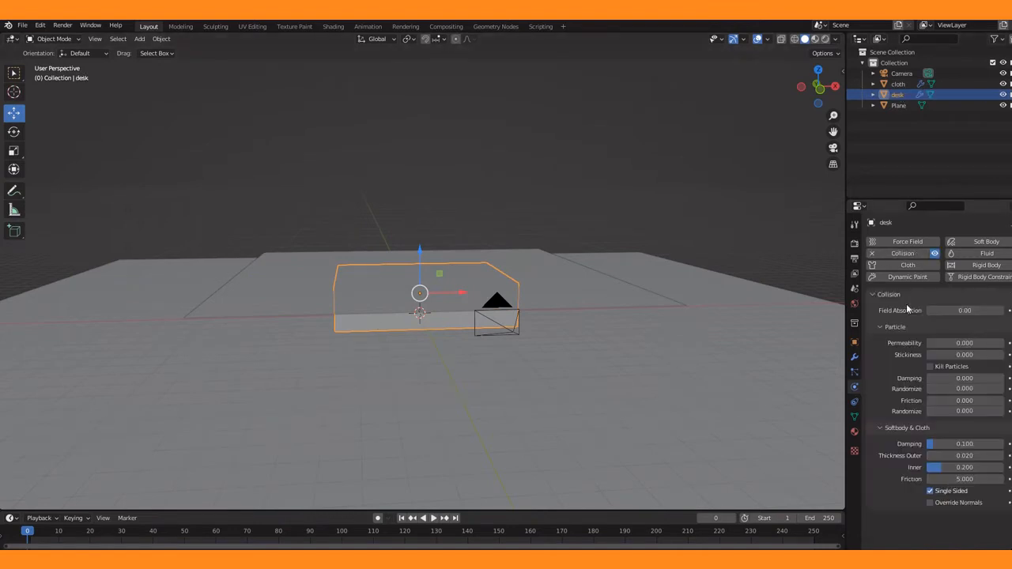
# Add rigid body physics to the ground plane and set its type to Passive
pyautogui.click(585, 349)
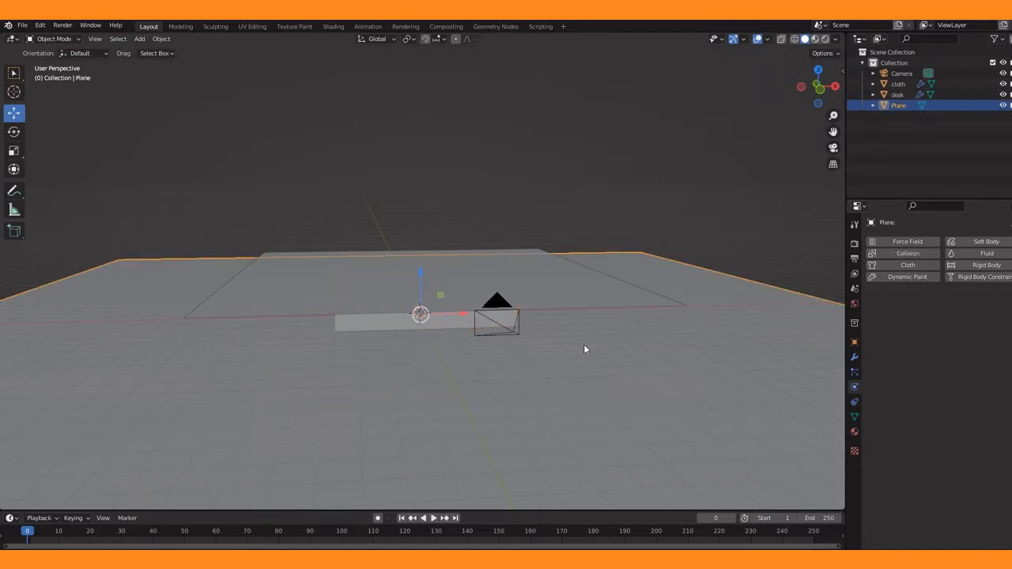
pyautogui.click(985, 265)
pyautogui.click(921, 295)
pyautogui.click(956, 310)
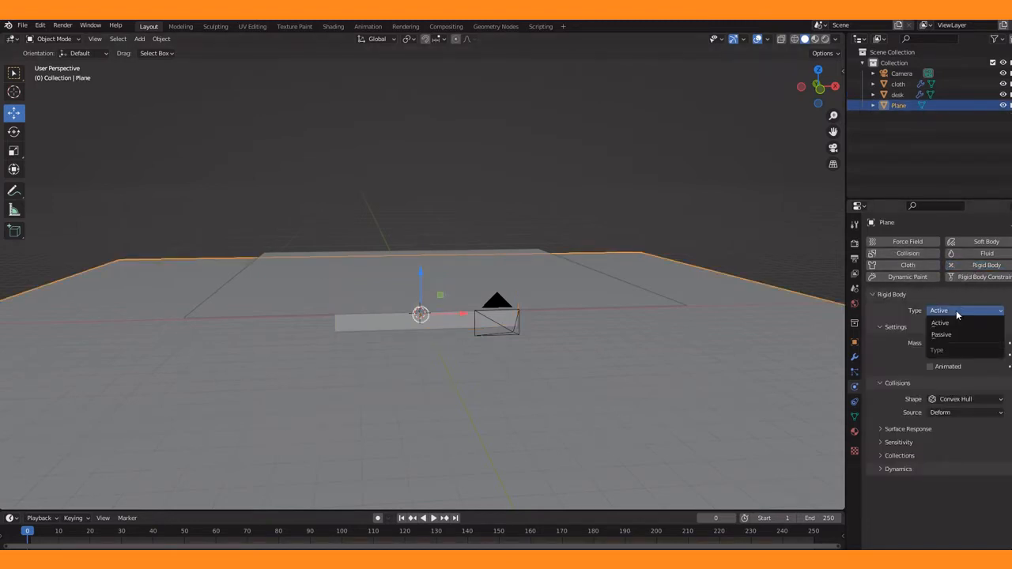
pyautogui.click(949, 329)
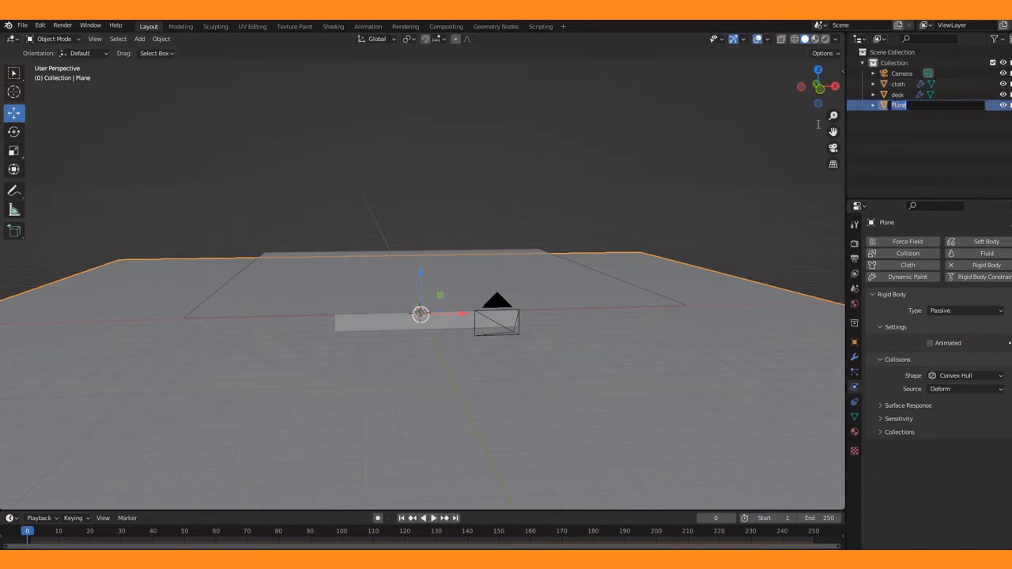
# Play the simulation to check how the cloth falls over the desk and ground, and return to frame 0
pyautogui.click(433, 518)
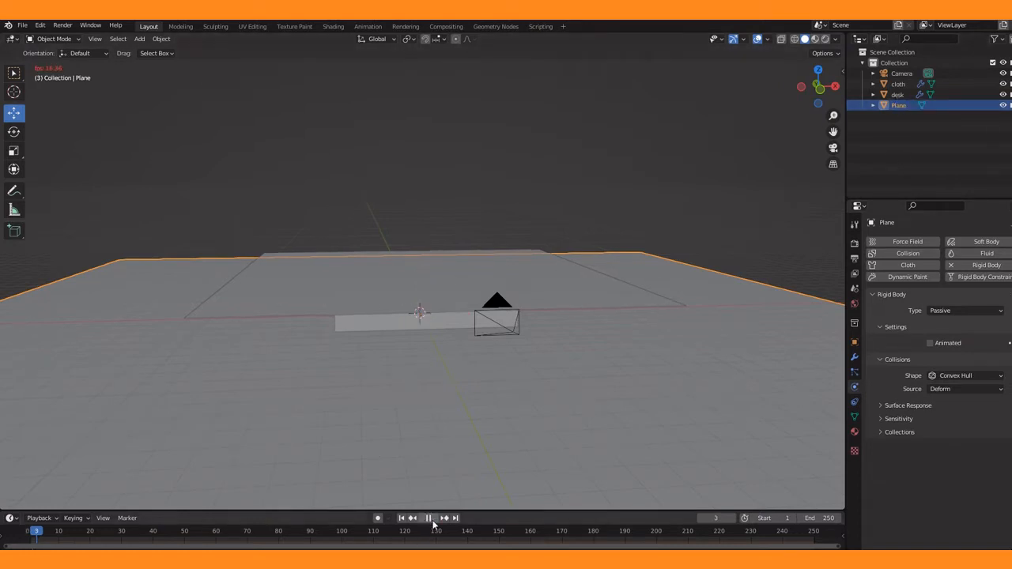
pyautogui.click(429, 518)
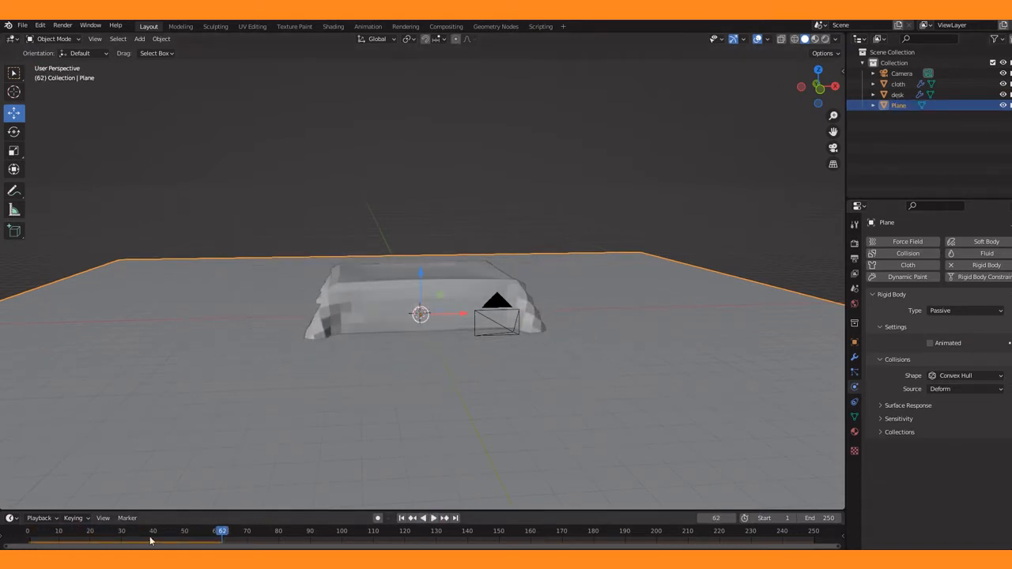
pyautogui.hotkey('shift', 'Left')
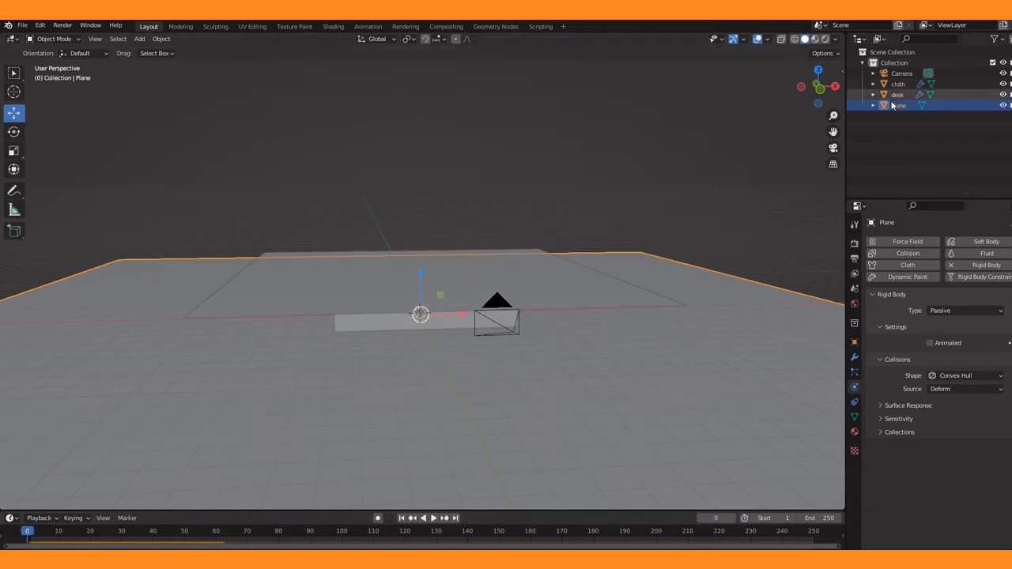
# Add collision physics to the ground plane, test the simulation and return to the start frame
pyautogui.click(907, 254)
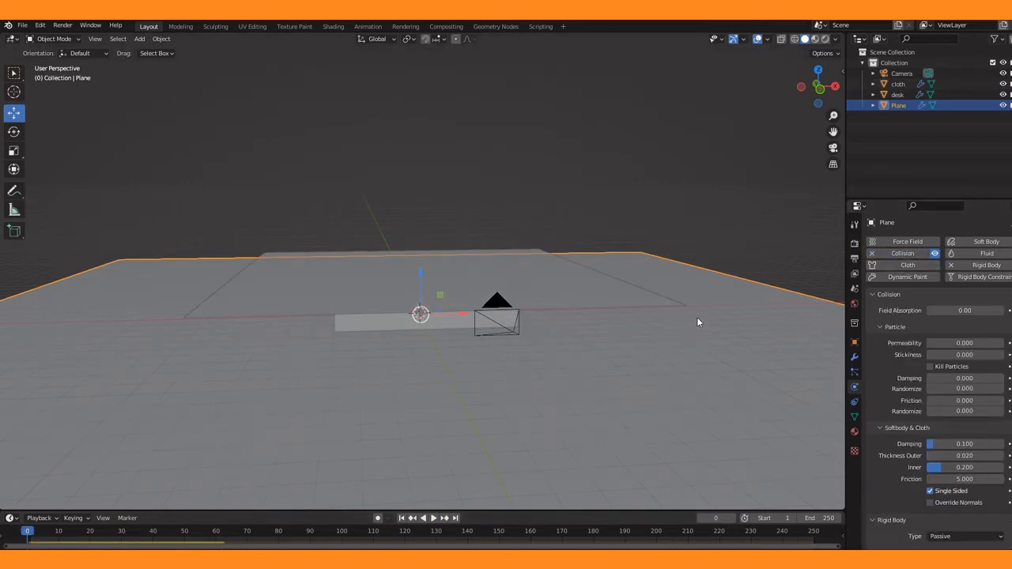
pyautogui.click(434, 518)
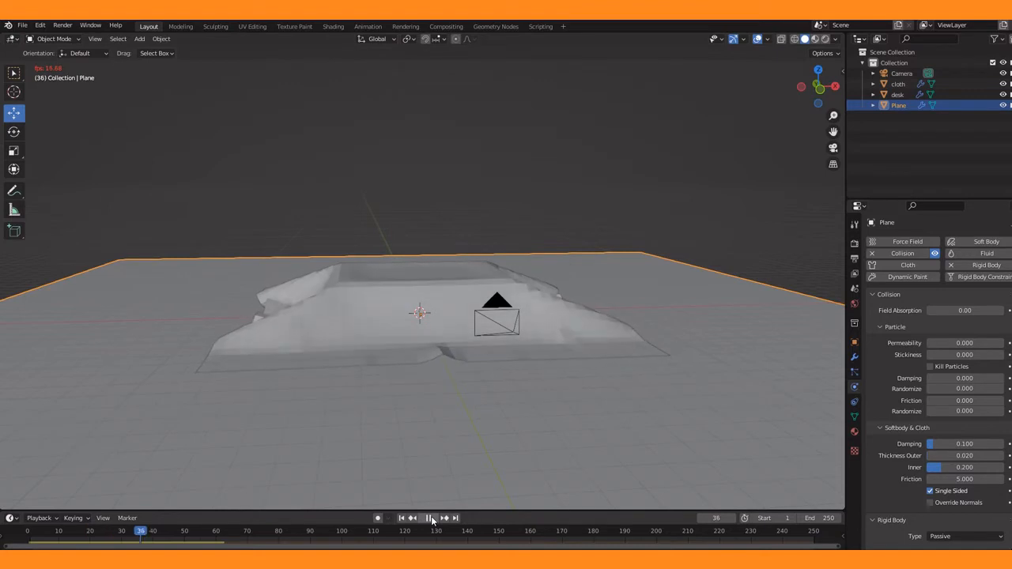
pyautogui.click(402, 518)
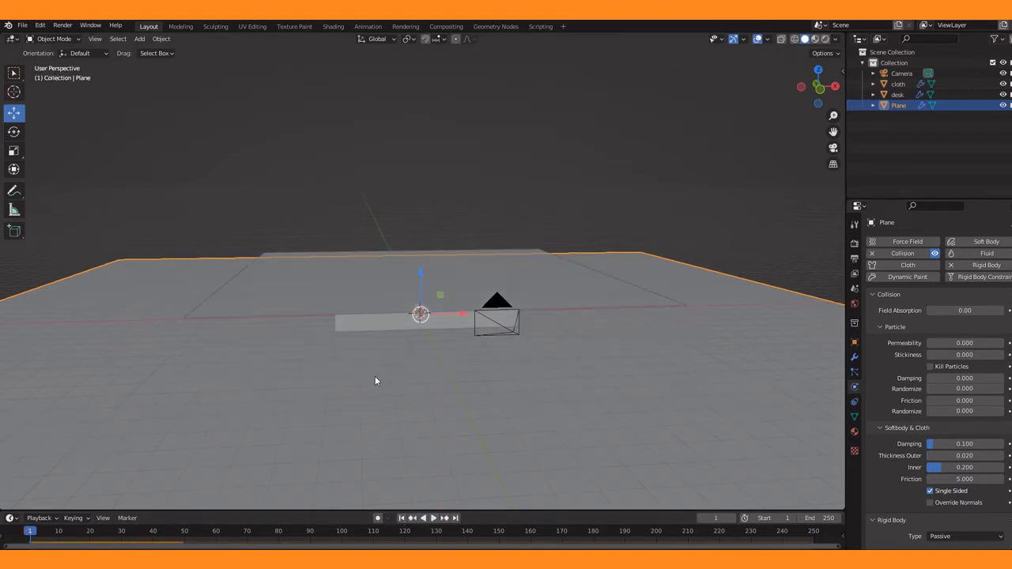
# Apply smooth shading to the cloth plane
pyautogui.click(380, 294)
pyautogui.rightClick(380, 293)
pyautogui.click(379, 289)
# Play the cloth simulation to frame 75 and examine the drape over the desk from several angles
pyautogui.click(434, 518)
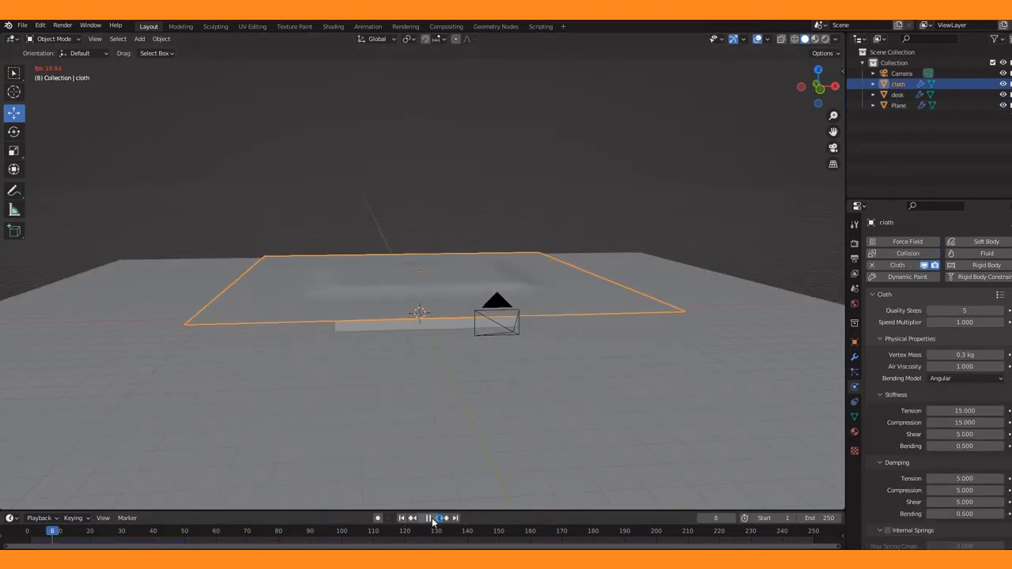
pyautogui.click(432, 518)
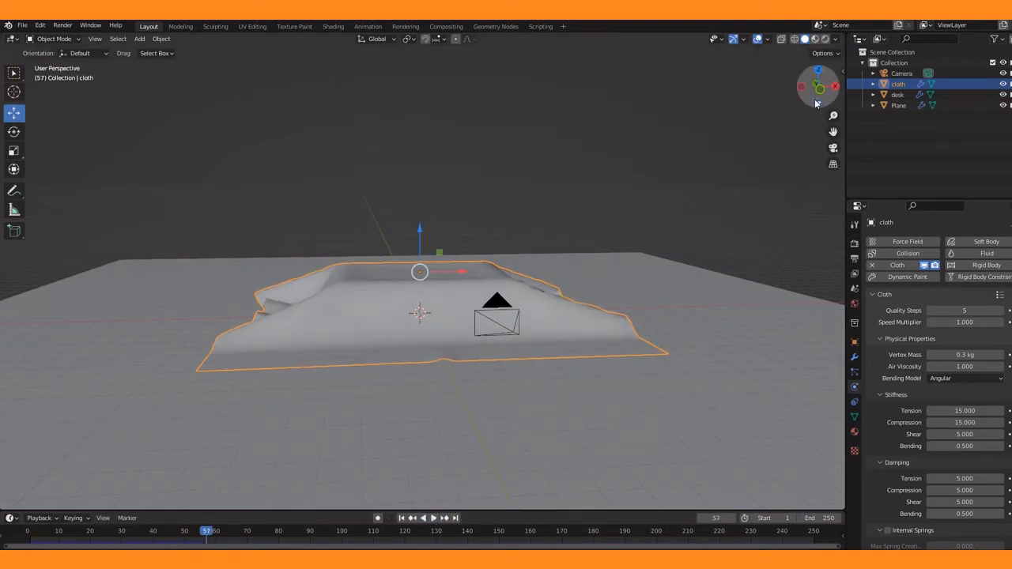
pyautogui.moveTo(816, 100); pyautogui.dragTo(833, 109)
pyautogui.click(436, 518)
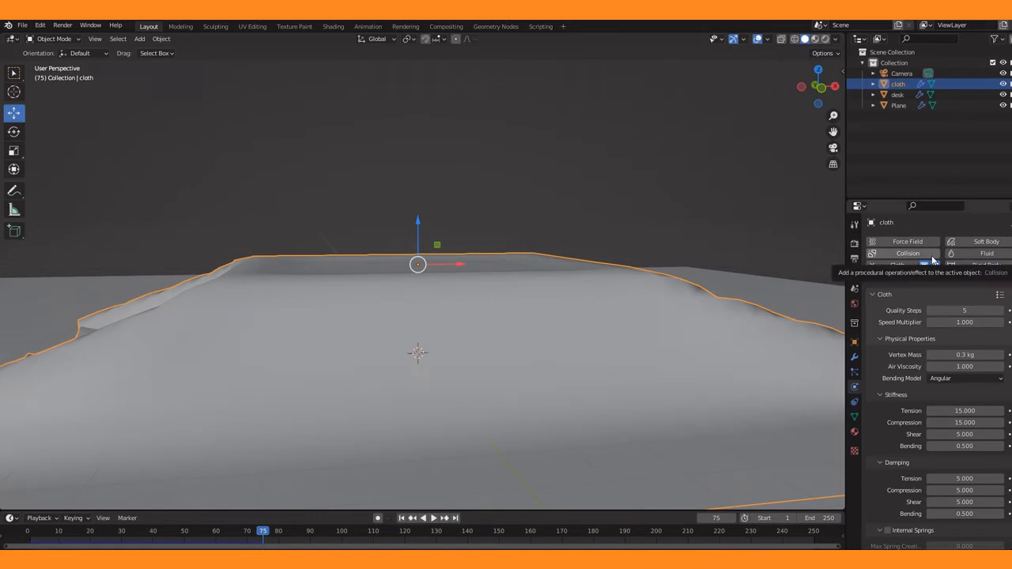
pyautogui.press('KP_1')
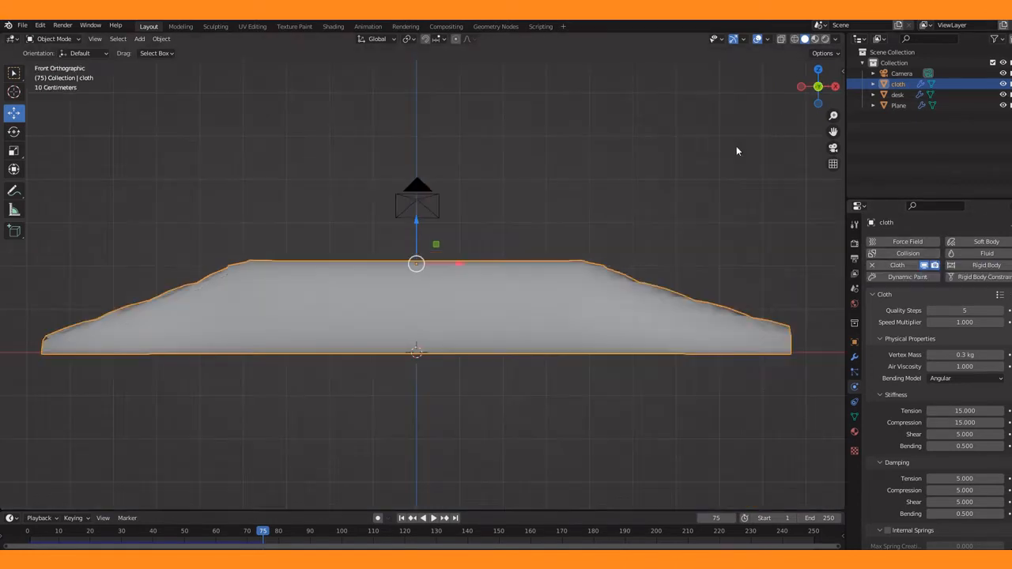
pyautogui.moveTo(819, 88); pyautogui.dragTo(828, 170)
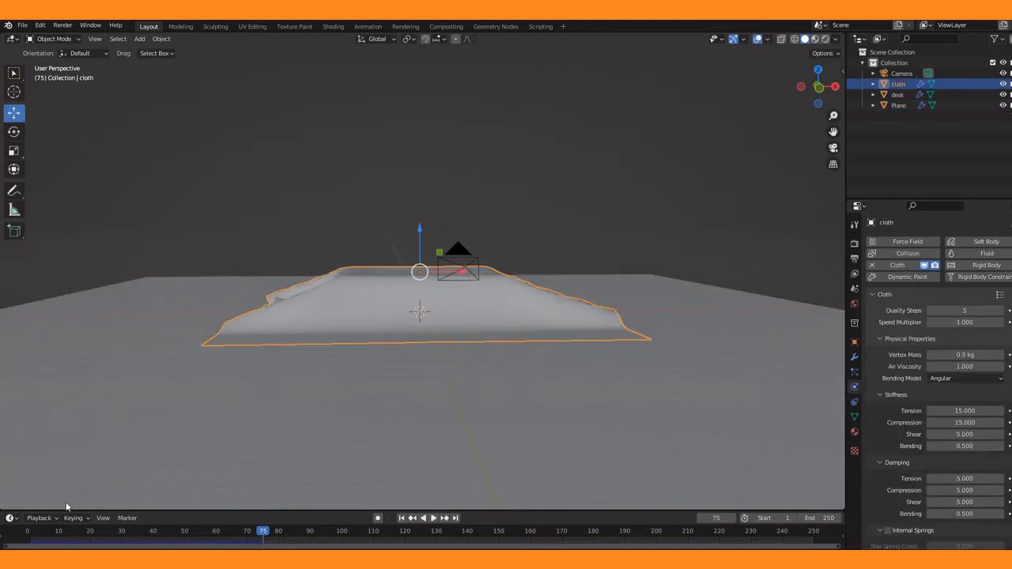
# At frame 0, scale the desk up by about 1.47 and shift it slightly along Z
pyautogui.click(27, 533)
pyautogui.click(398, 318)
pyautogui.press('KP_1')
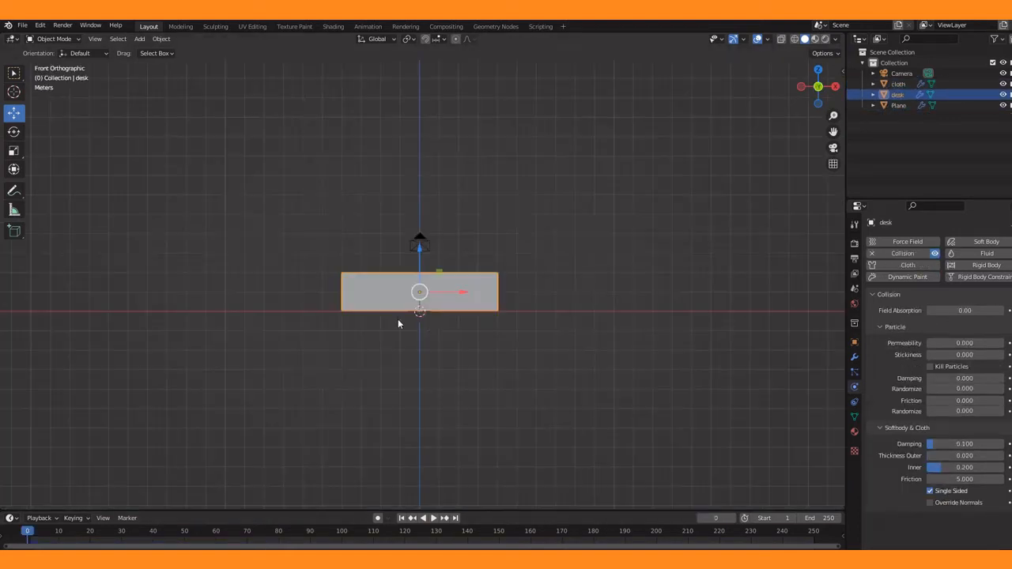
pyautogui.press('s')
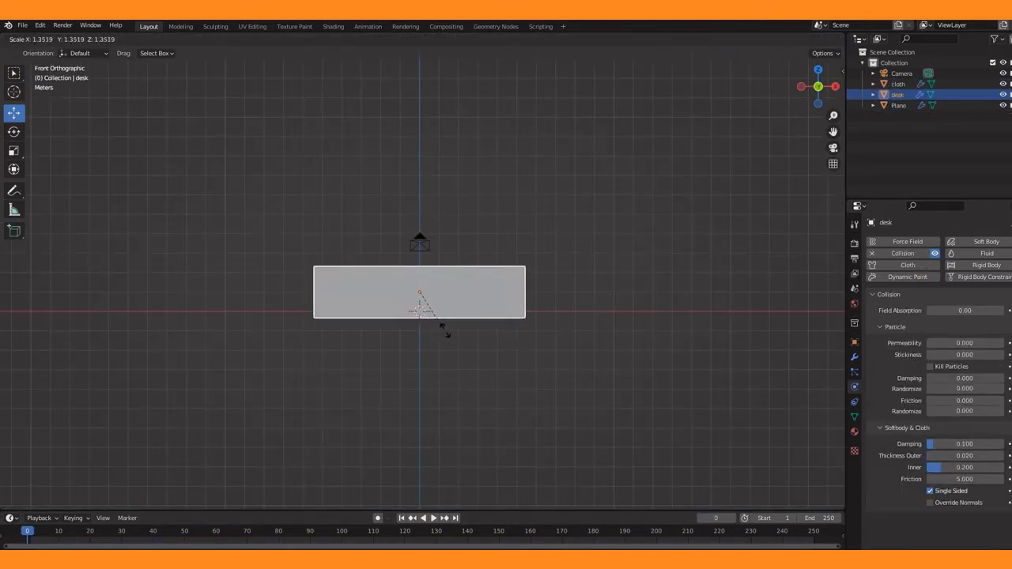
pyautogui.click(448, 336)
pyautogui.press('g')
pyautogui.press('z')
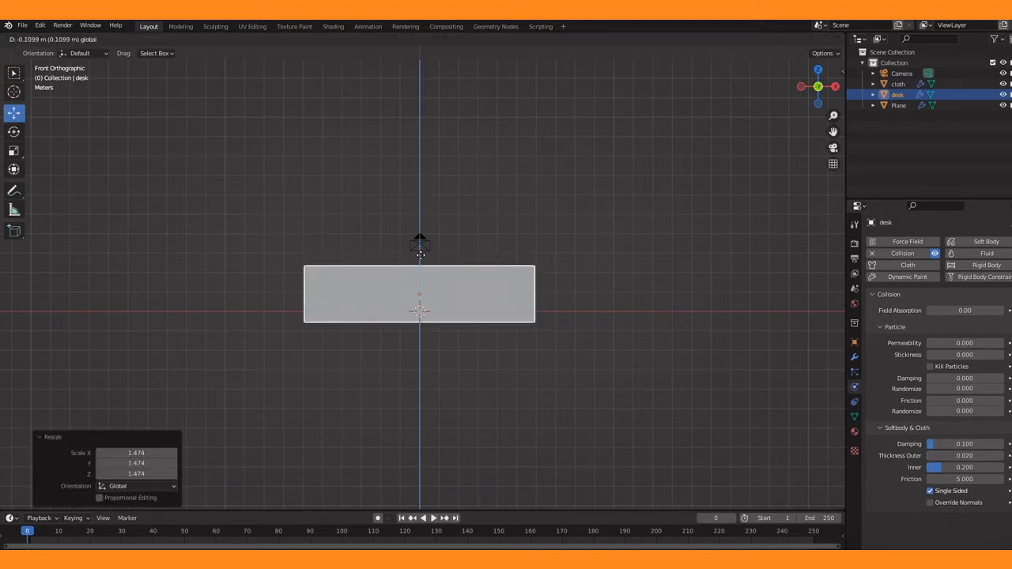
pyautogui.click(421, 263)
# Scale the desk down slightly, adjusting its height along Z, and raise it about 0.63 m to rest on the ground plane
pyautogui.press('s')
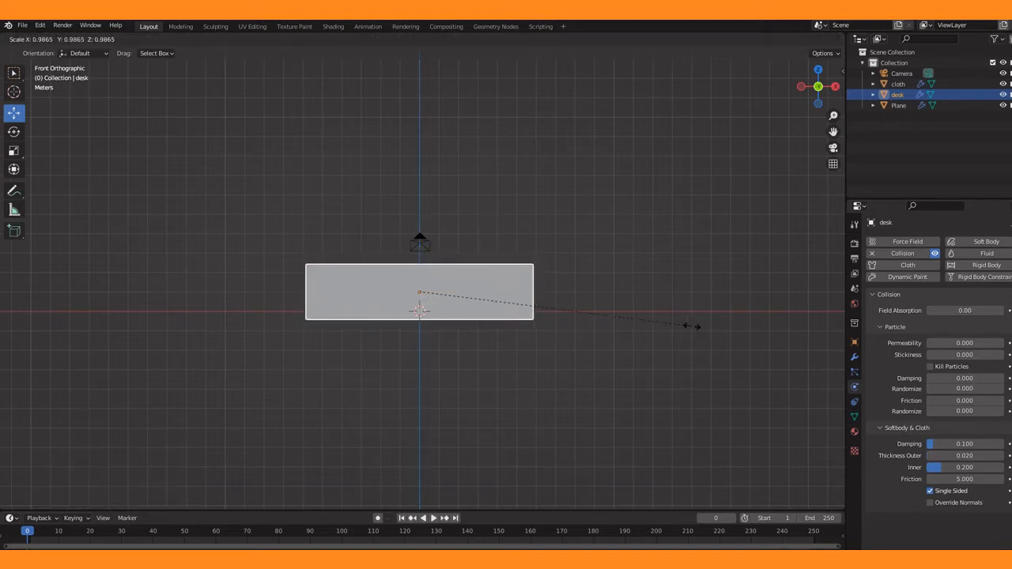
pyautogui.click(669, 323)
pyautogui.moveTo(420, 262); pyautogui.dragTo(418, 235)
pyautogui.press('s')
pyautogui.press('z')
pyautogui.click(509, 271)
pyautogui.moveTo(811, 100); pyautogui.dragTo(815, 112)
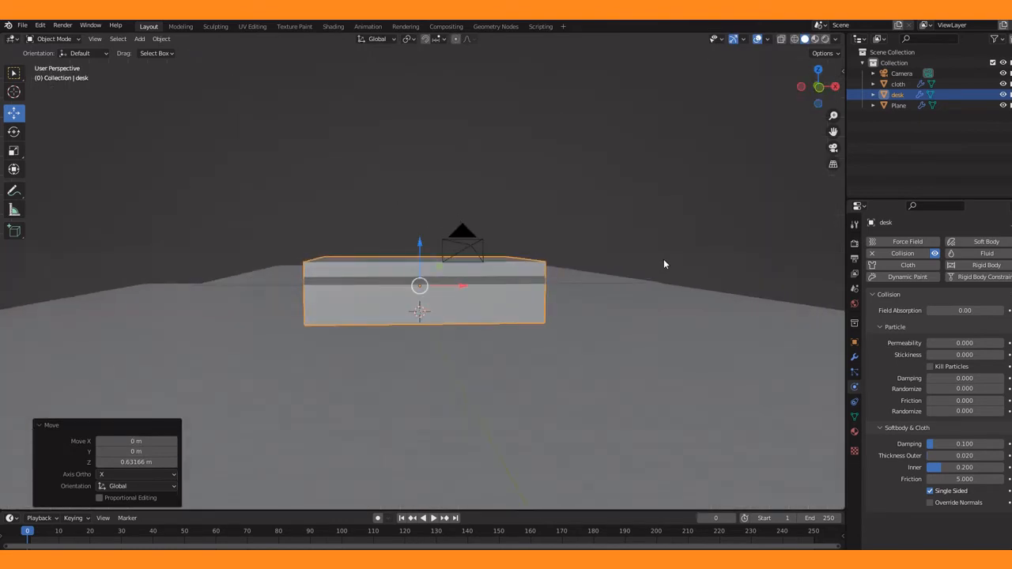
# Raise the cloth plane about 1.26 m so that it floats above the enlarged desk
pyautogui.press('KP_1')
pyautogui.click(528, 318)
pyautogui.click(496, 276)
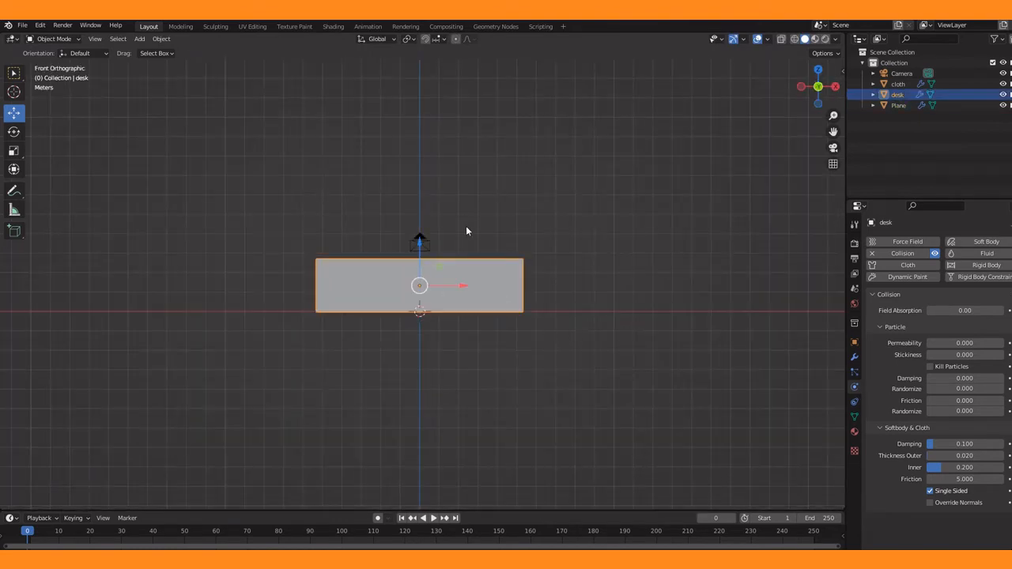
pyautogui.click(477, 246)
pyautogui.moveTo(478, 260); pyautogui.dragTo(483, 289)
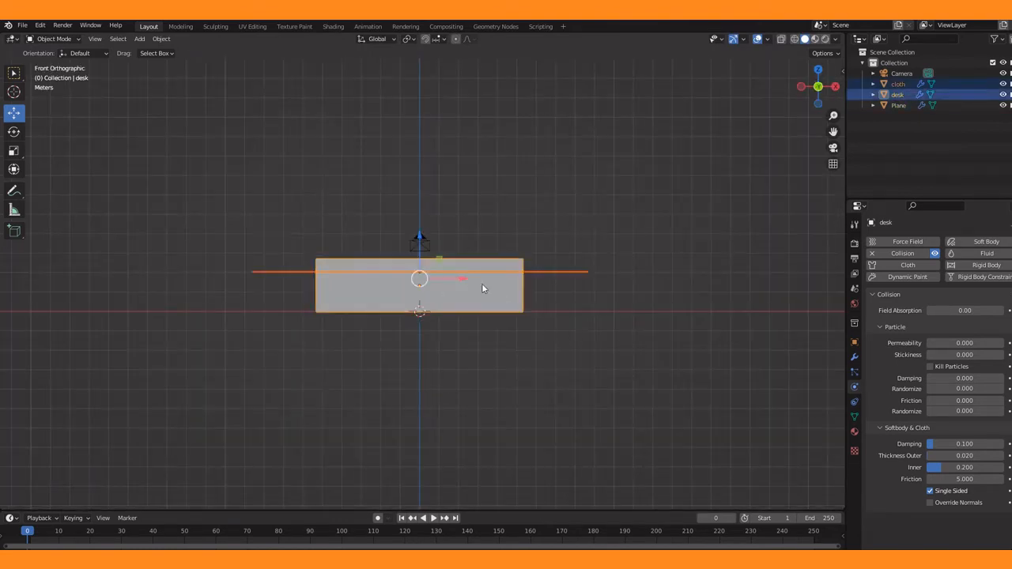
pyautogui.click(428, 273)
pyautogui.moveTo(420, 237); pyautogui.dragTo(458, 219)
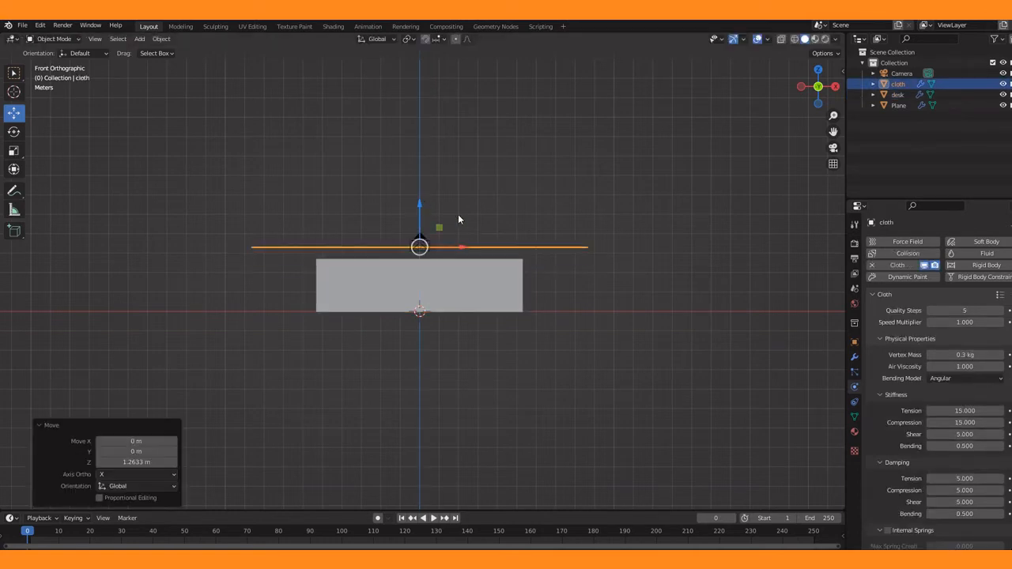
# Play the simulation from frame 0 to frame 92 to check how the raised cloth drapes over the desk
pyautogui.moveTo(809, 95); pyautogui.dragTo(827, 106)
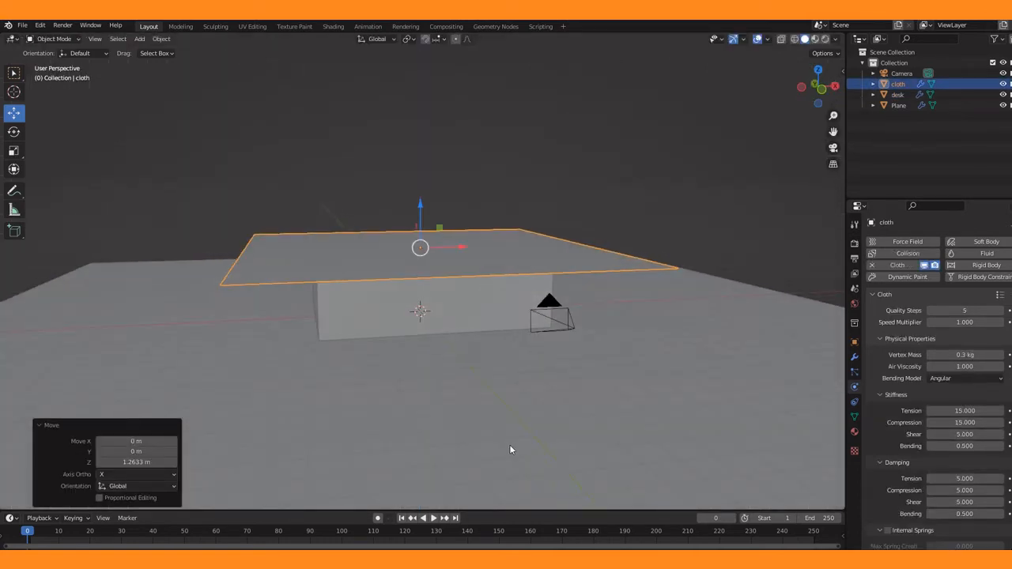
pyautogui.click(434, 518)
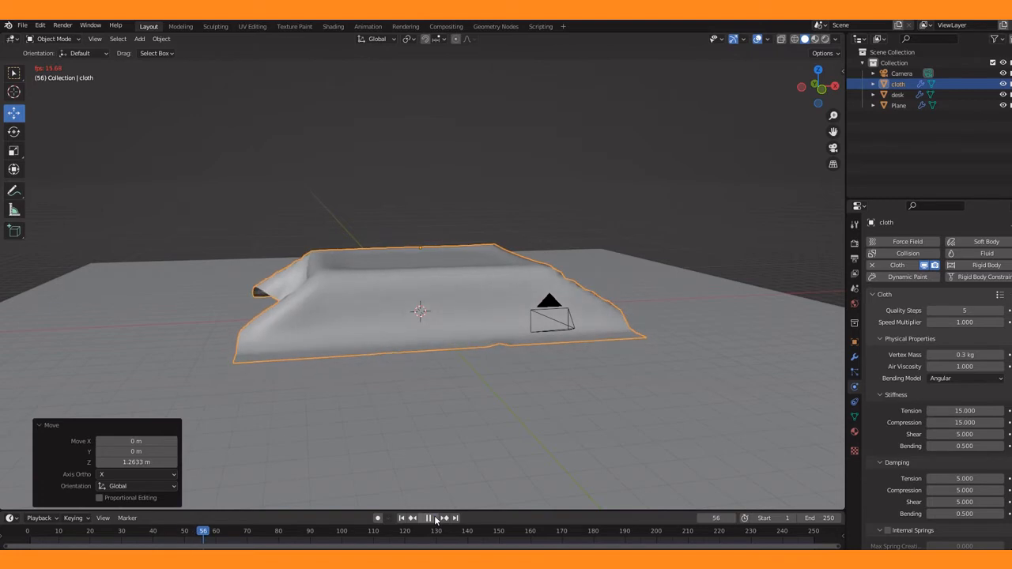
pyautogui.click(429, 518)
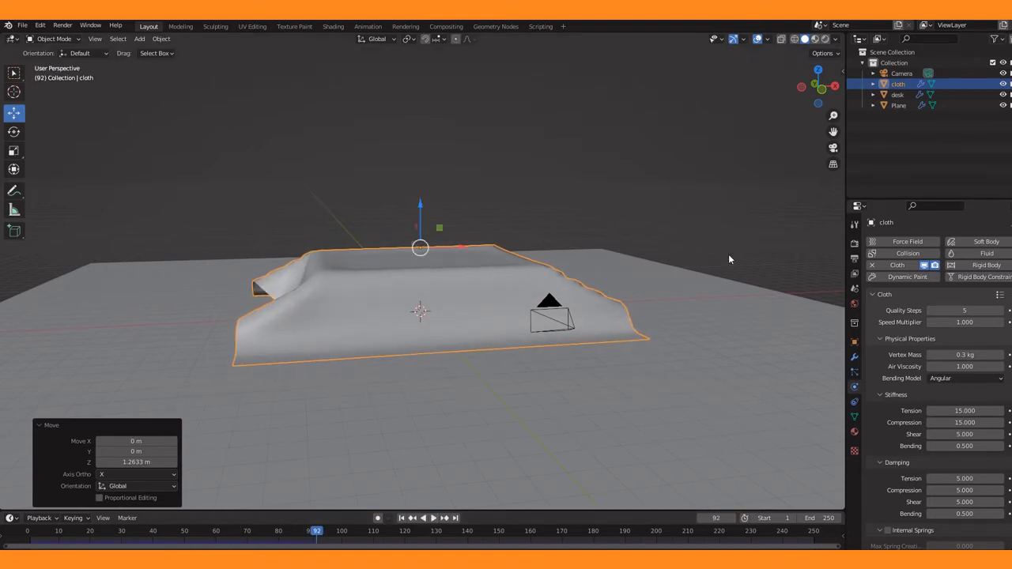
# Add a Subdivision Surface modifier to the cloth with 1 viewport level and apply it to the mesh
pyautogui.click(854, 356)
pyautogui.click(903, 242)
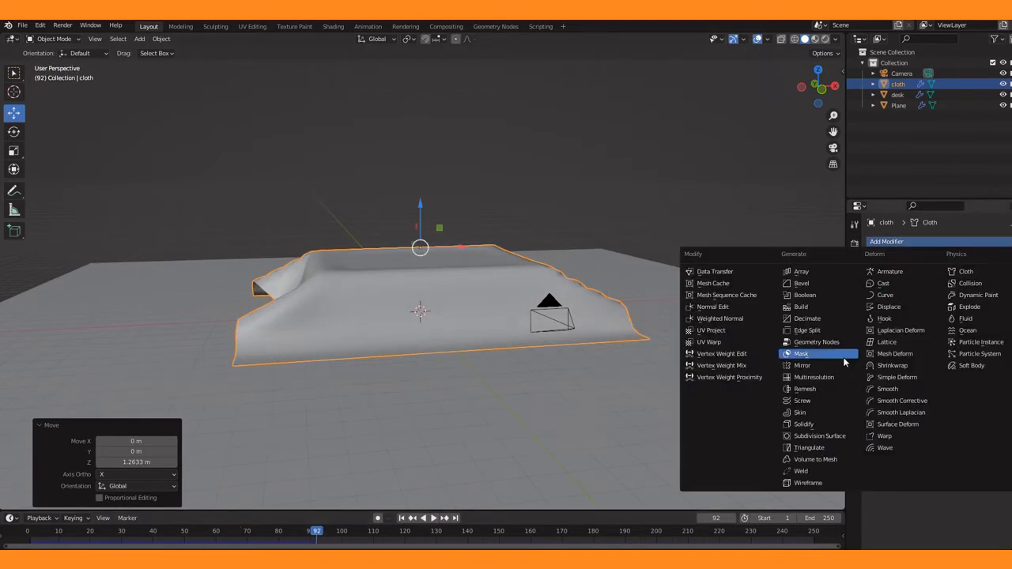
pyautogui.click(841, 439)
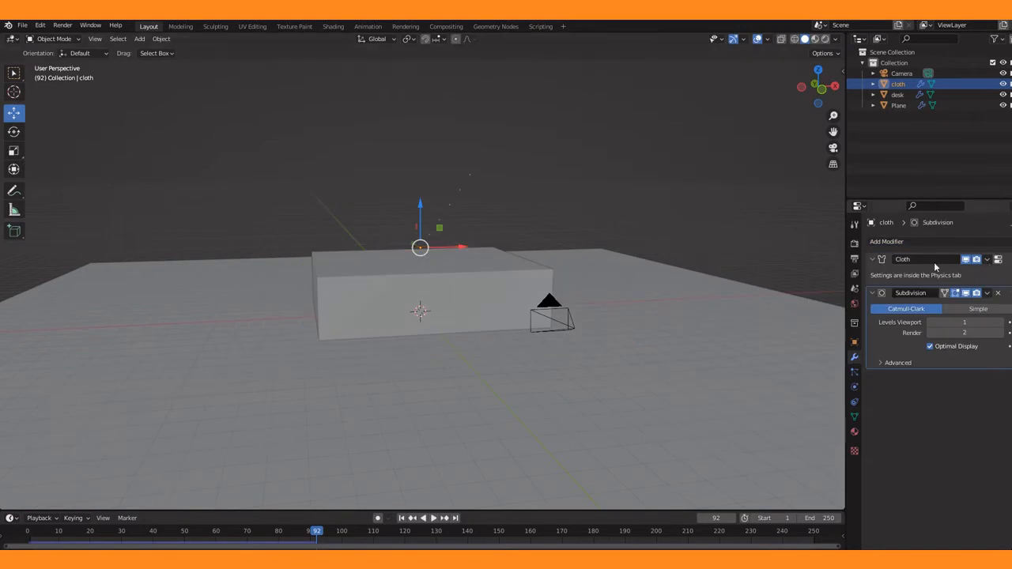
pyautogui.click(983, 298)
pyautogui.click(957, 312)
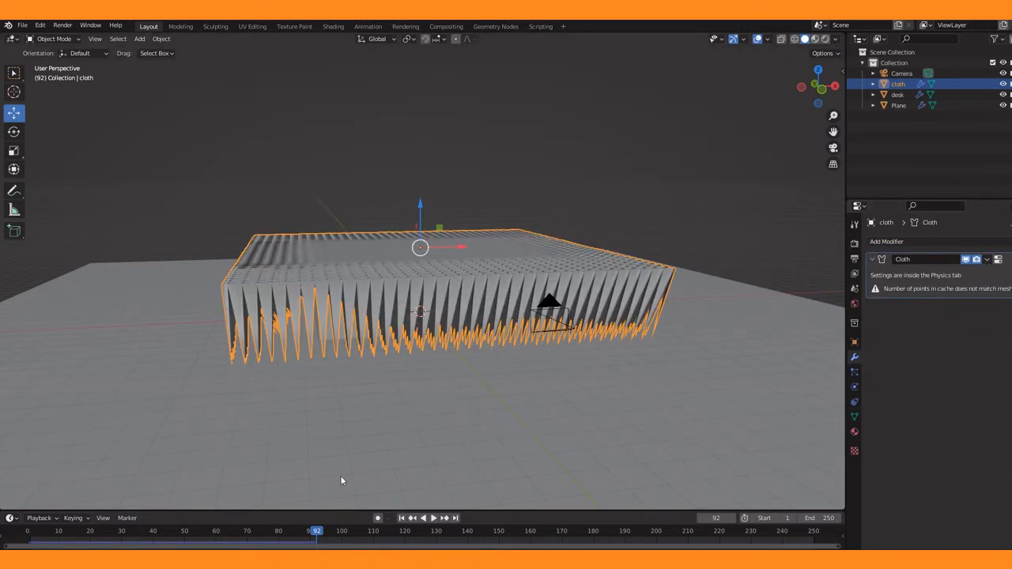
# Play the simulation from frame 0 to frame 45 to check how the denser cloth drapes over the desk
pyautogui.click(31, 537)
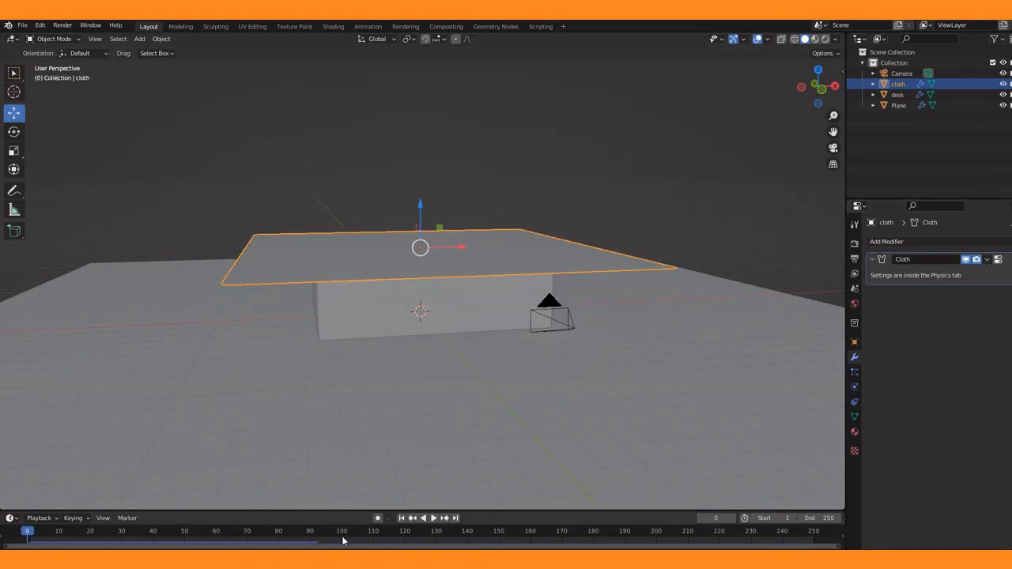
pyautogui.click(432, 518)
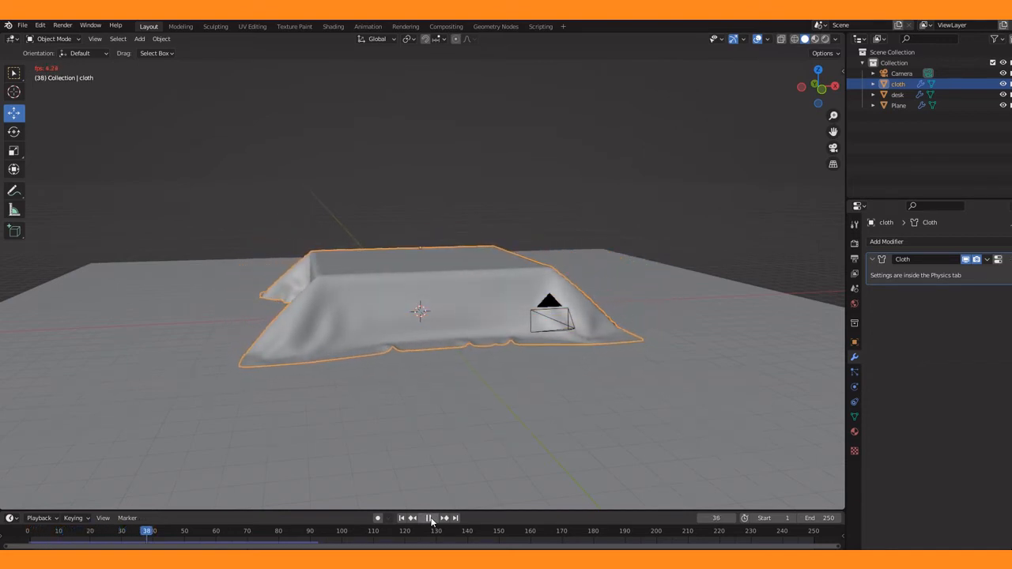
pyautogui.click(429, 518)
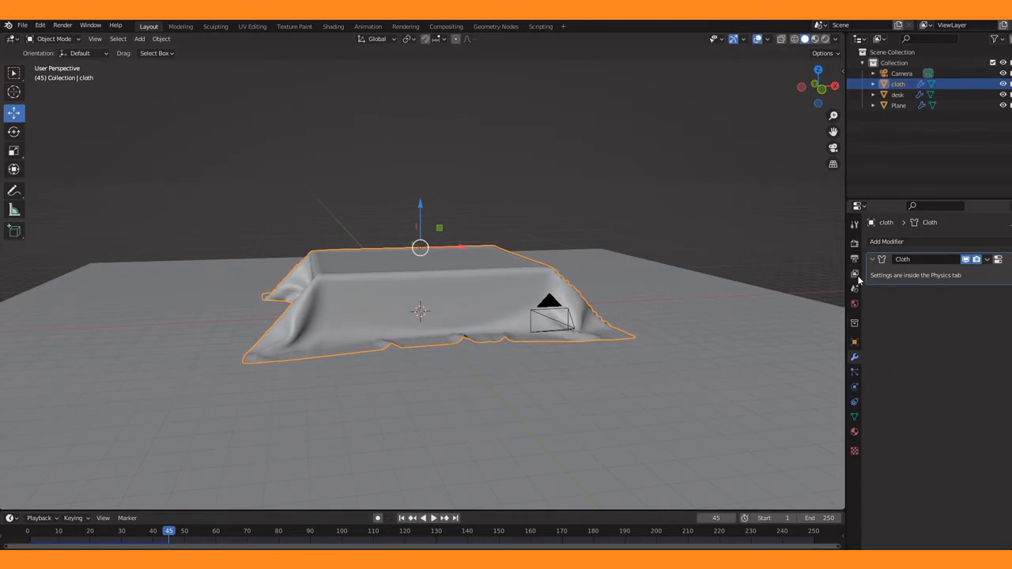
# Try the Denim preset in the cloth physics settings and play the simulation with it
pyautogui.click(855, 385)
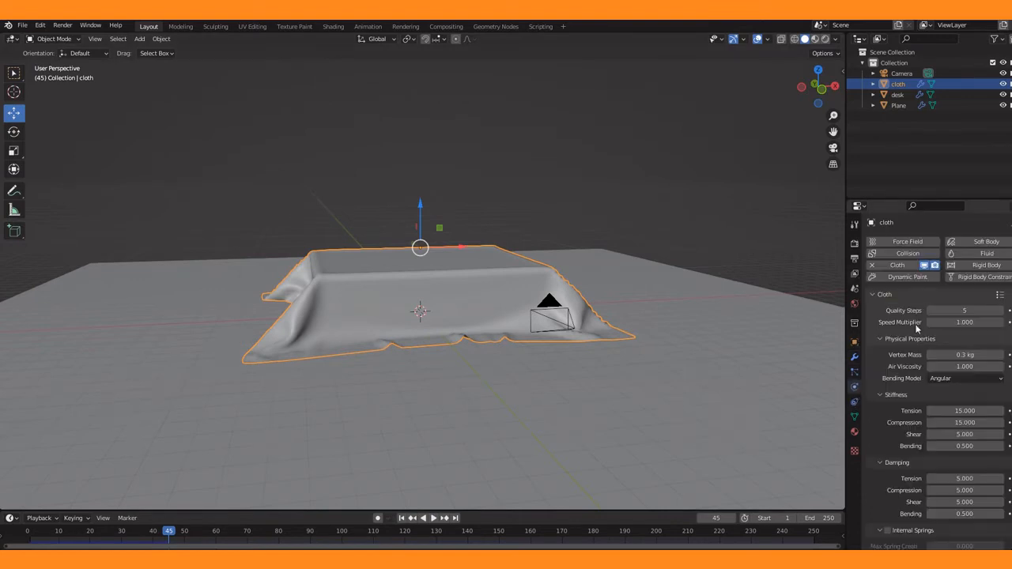
pyautogui.click(1001, 296)
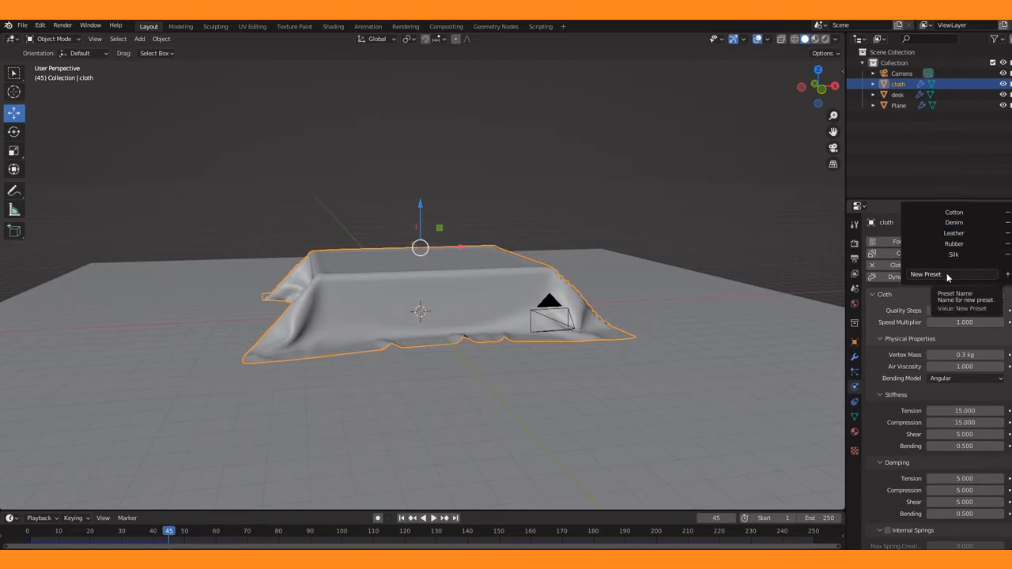
pyautogui.click(955, 222)
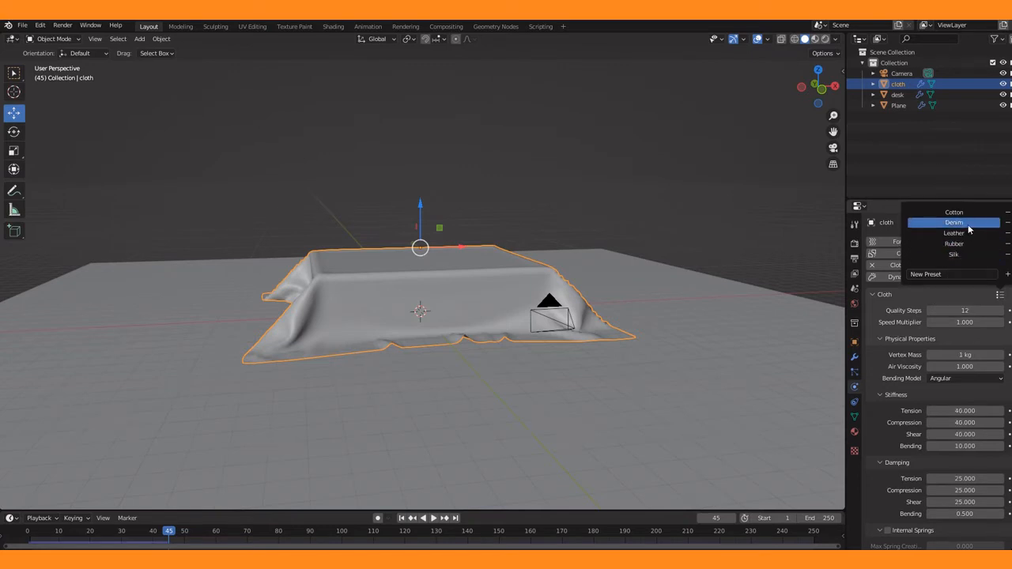
pyautogui.click(428, 518)
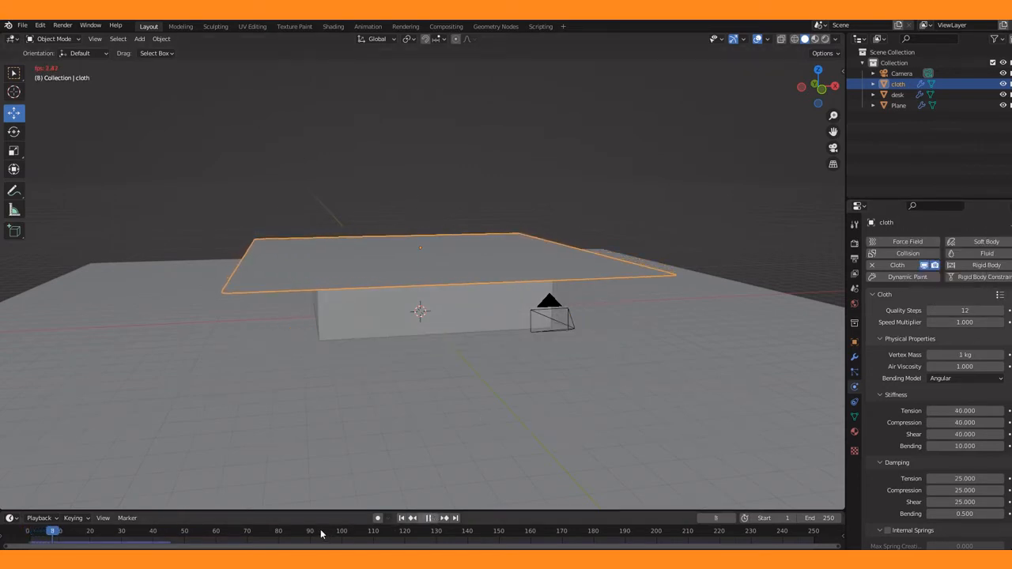
pyautogui.click(430, 519)
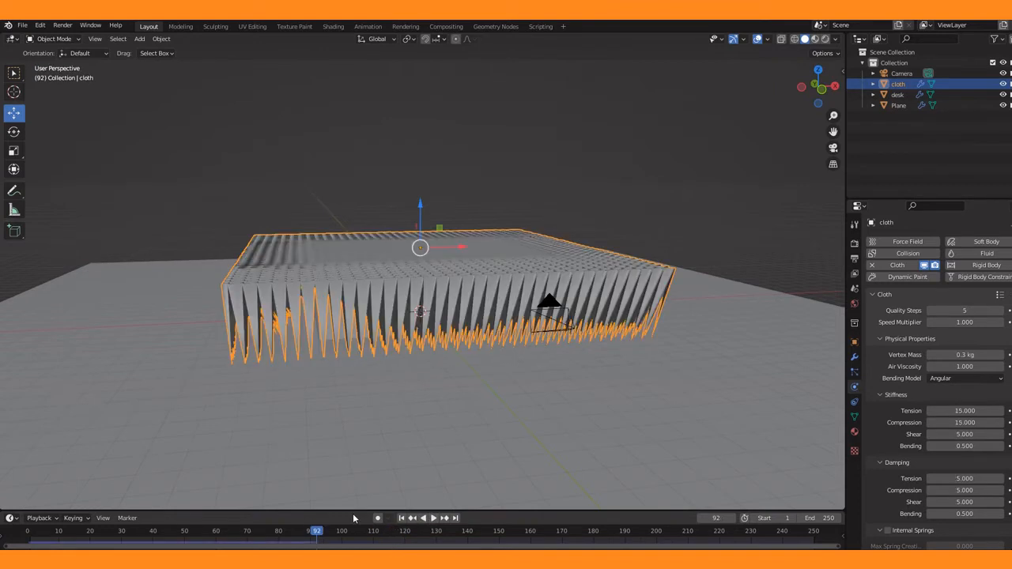
# Replay the simulation from frame 0 to frame 50 with the original cloth settings
pyautogui.click(26, 531)
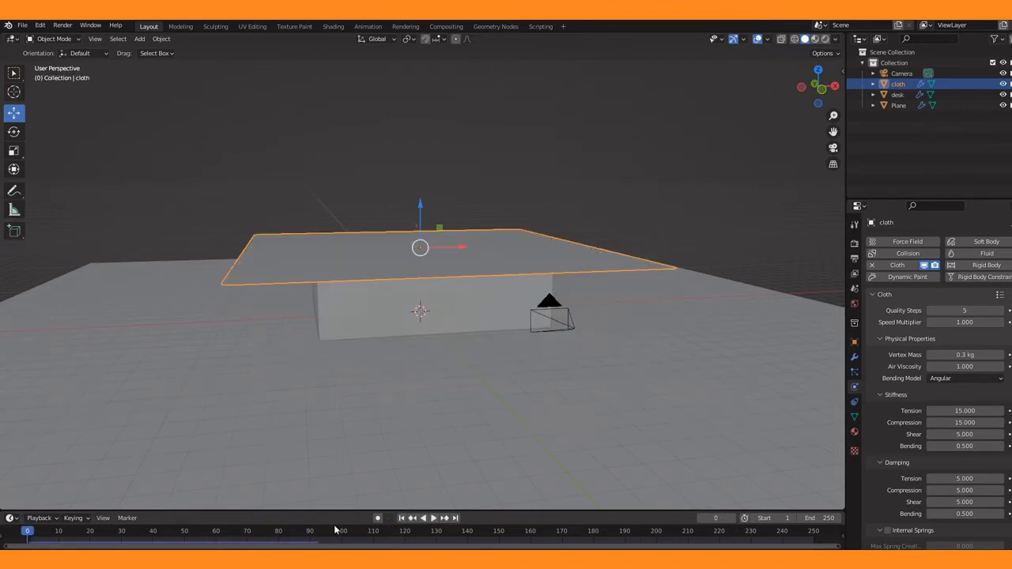
pyautogui.click(435, 519)
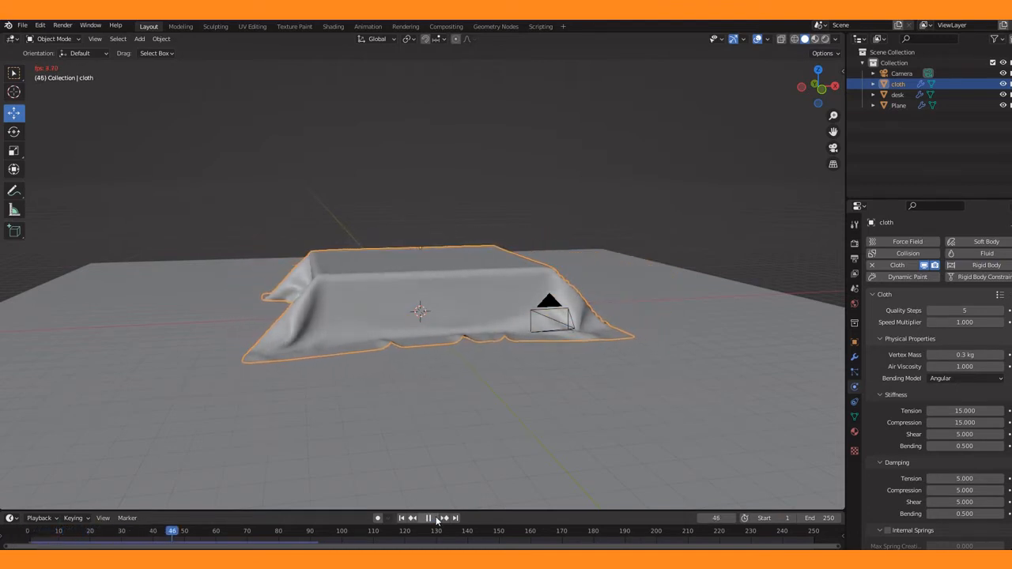
pyautogui.click(435, 519)
# Add a Solidify modifier to the cloth and set its thickness to 0.04 m
pyautogui.click(854, 357)
pyautogui.click(887, 241)
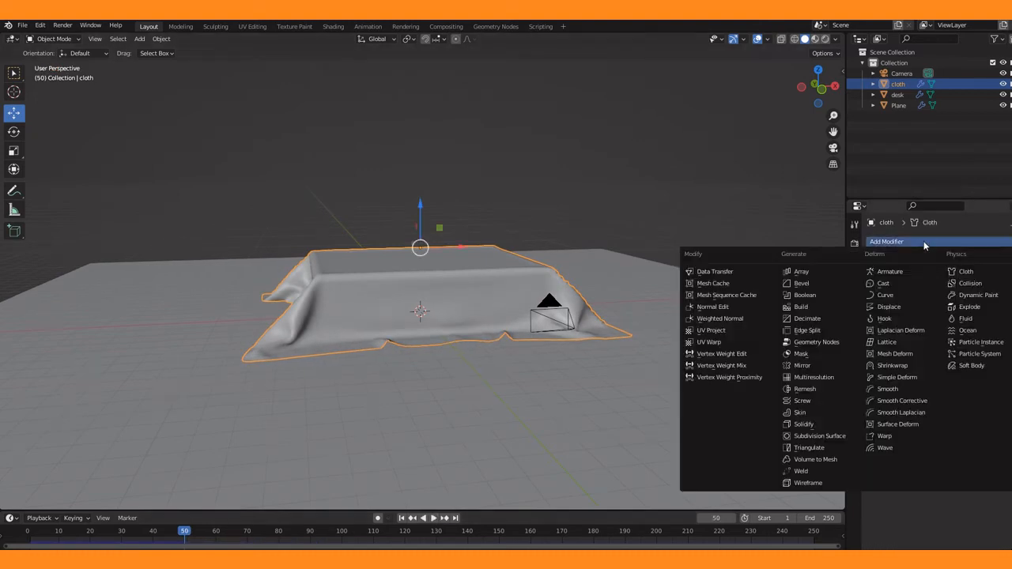
pyautogui.click(818, 425)
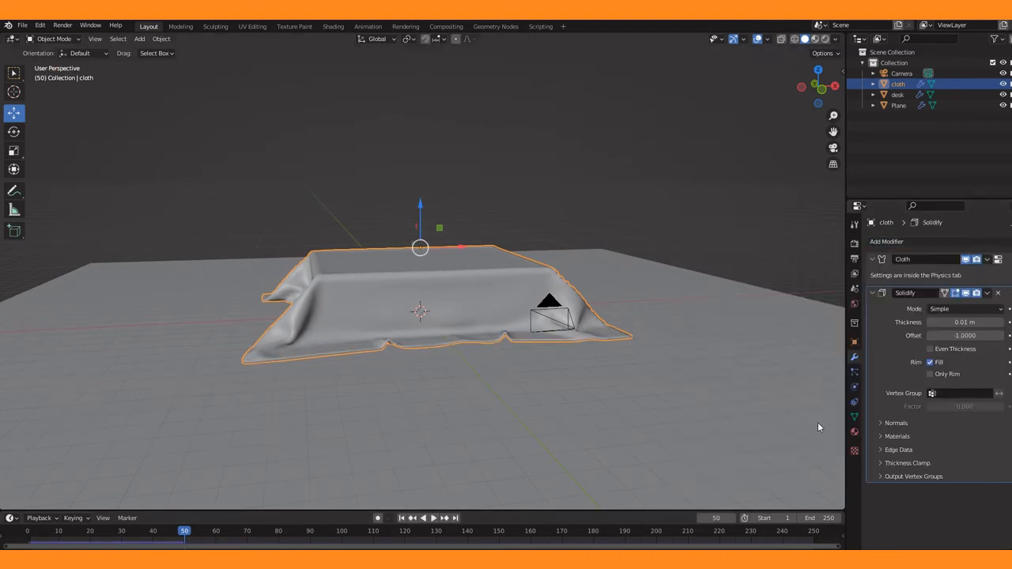
pyautogui.click(1000, 322)
pyautogui.click(1000, 323)
pyautogui.click(1000, 322)
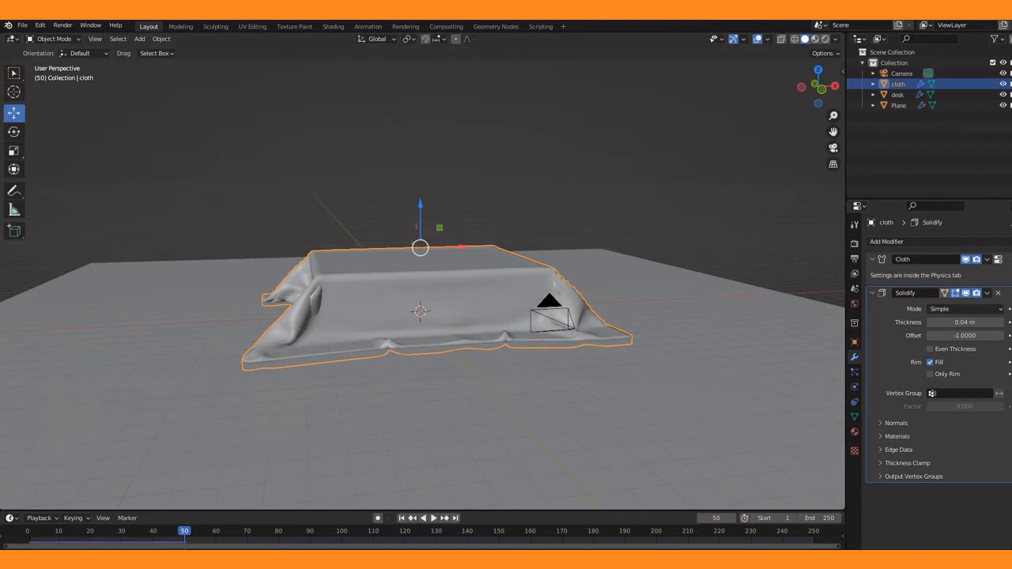
# Play the simulation from frame 0 to frame 40 to check the thickened cloth
pyautogui.click(24, 537)
pyautogui.click(434, 519)
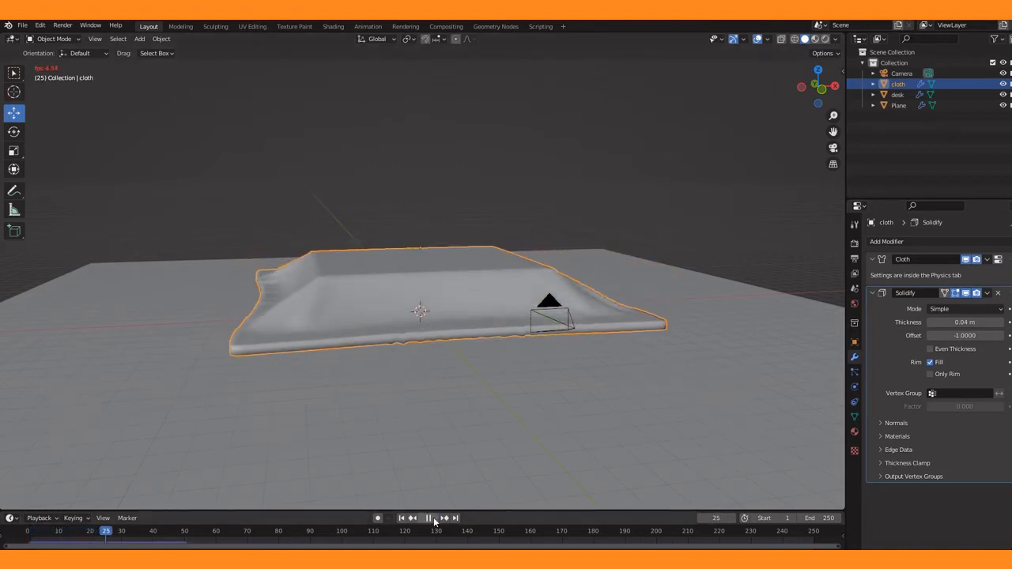
pyautogui.click(432, 519)
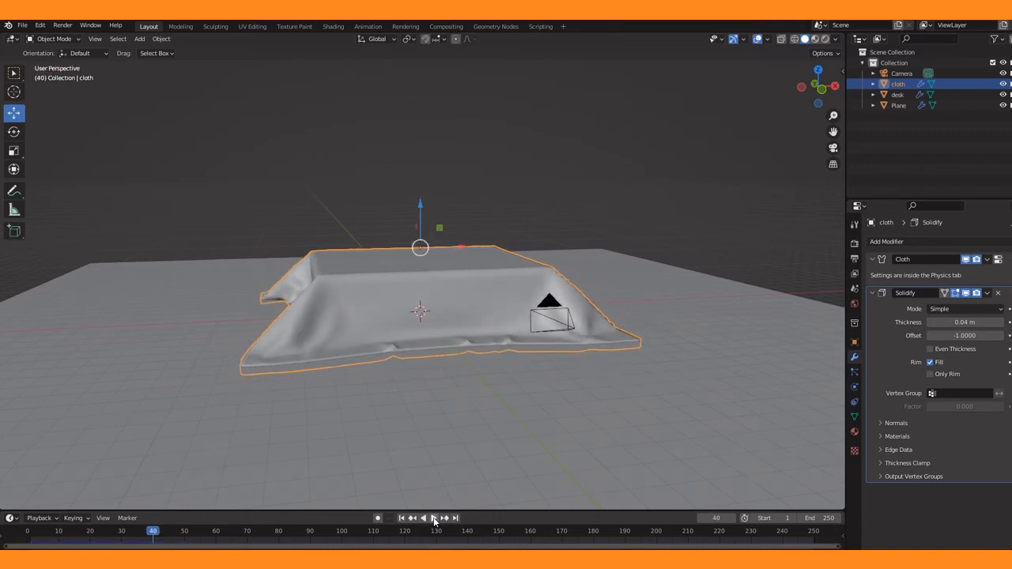
# Look through the camera, lock it to the view, and move it back to a slightly higher, turned angle on the draped desk
pyautogui.moveTo(833, 116)
pyautogui.mouseDown()
pyautogui.moveTo(833, 95)
pyautogui.moveTo(822, 99)
pyautogui.mouseUp()
pyautogui.press('KP_0')
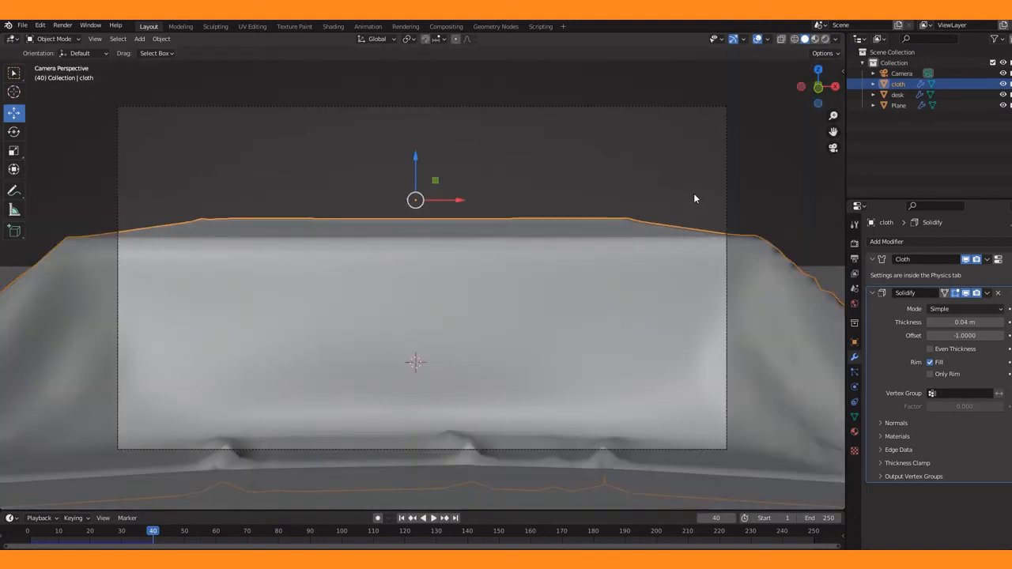
pyautogui.click(843, 70)
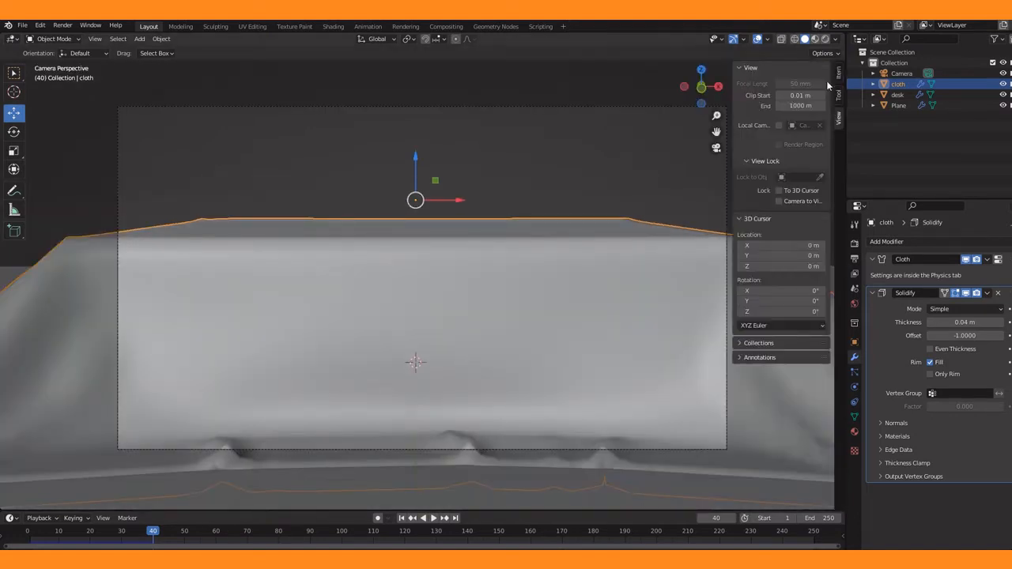
pyautogui.click(779, 200)
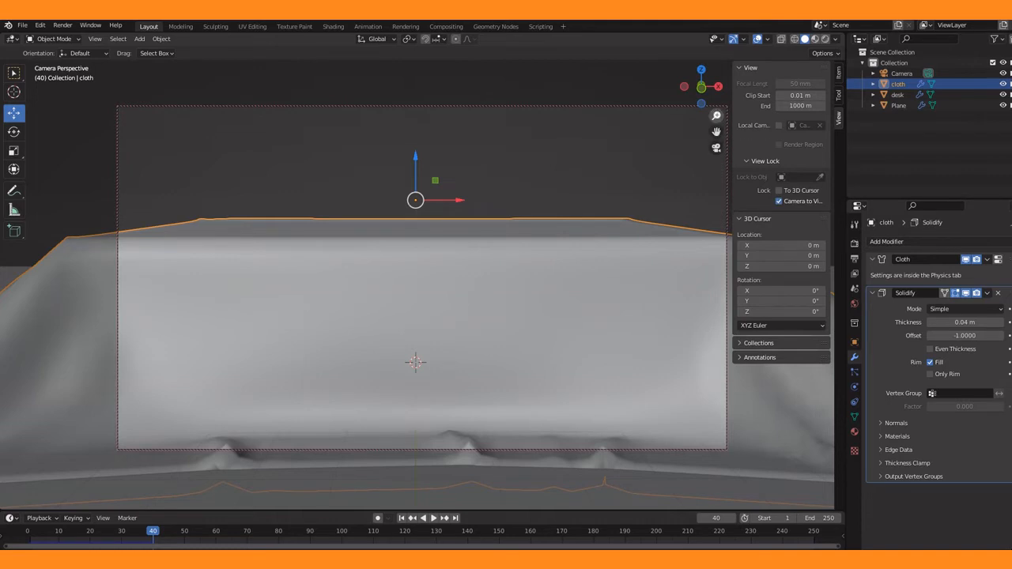
pyautogui.moveTo(716, 116); pyautogui.dragTo(715, 178)
pyautogui.moveTo(710, 96); pyautogui.dragTo(665, 104)
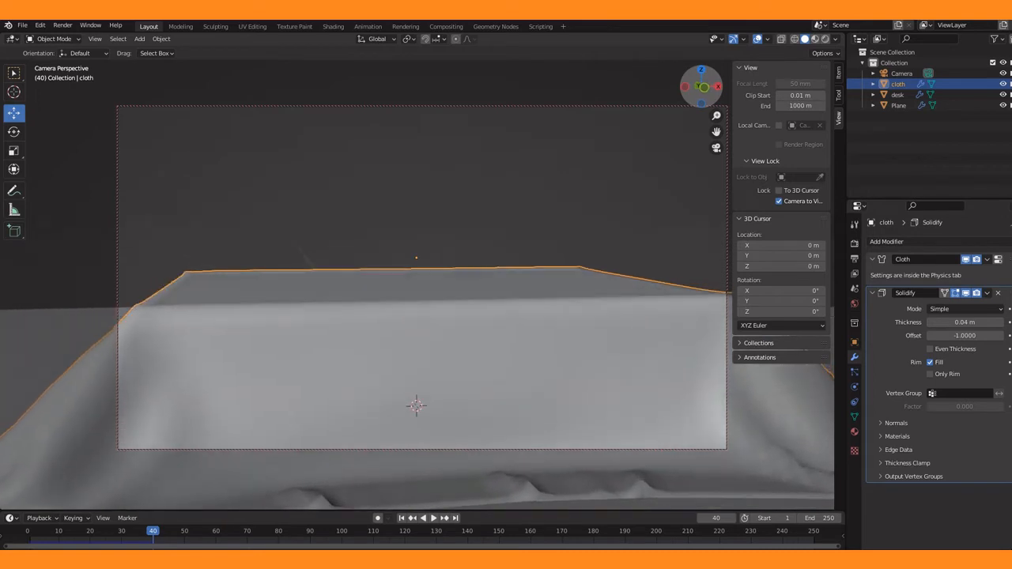
pyautogui.click(627, 138)
pyautogui.click(381, 348)
pyautogui.rightClick(371, 344)
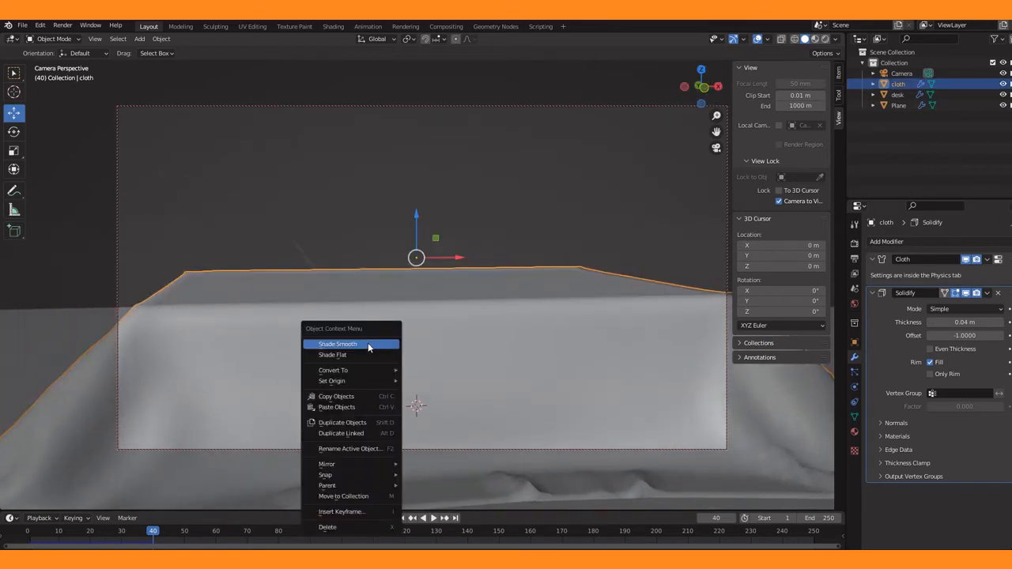
pyautogui.press('Escape')
# Fine-tune the camera framing so the draped desk sits centred in the lower part of the frame, and unlock the camera from the view
pyautogui.moveTo(716, 116); pyautogui.dragTo(716, 147)
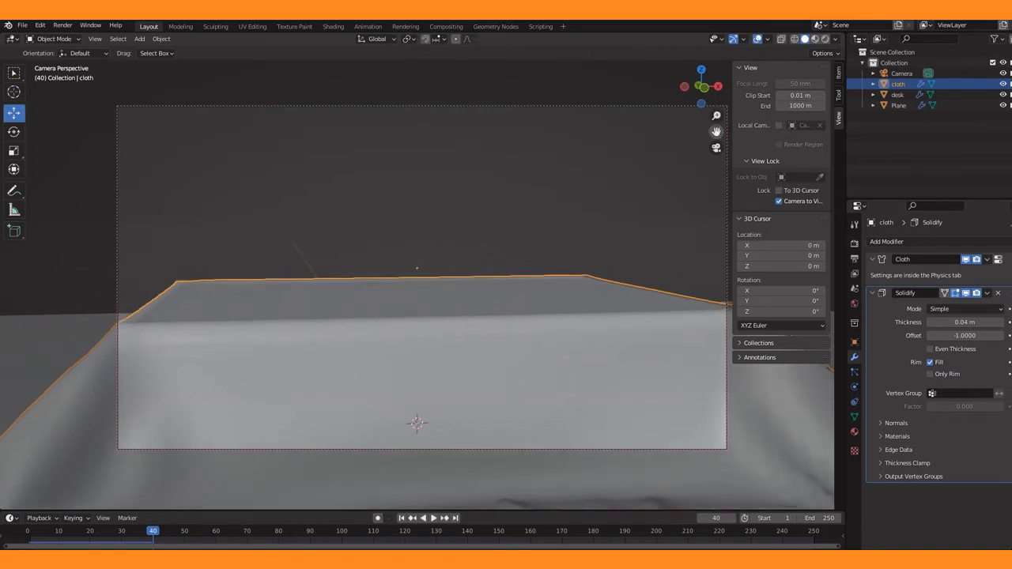
pyautogui.moveTo(708, 96); pyautogui.dragTo(706, 97)
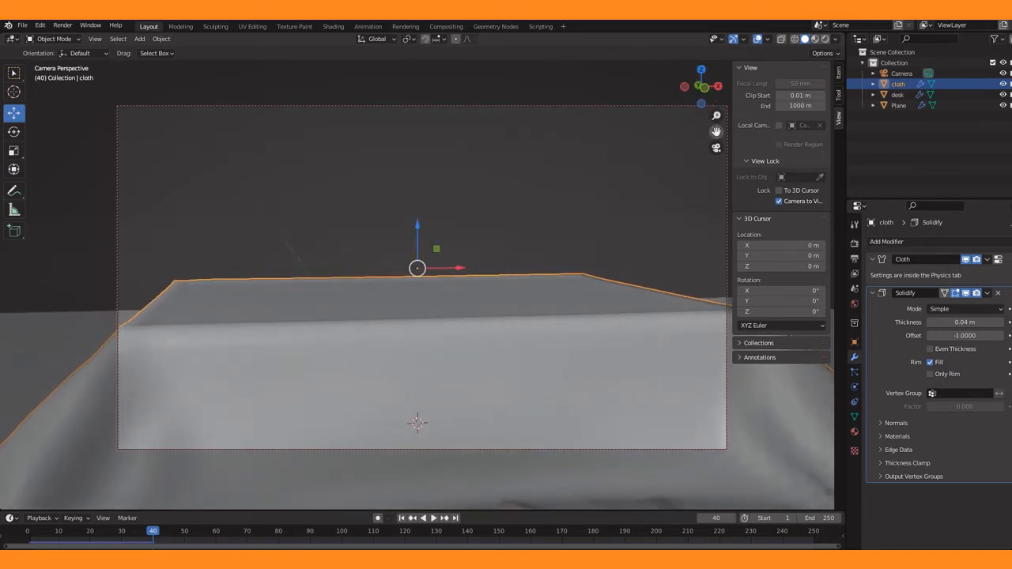
pyautogui.moveTo(717, 132); pyautogui.dragTo(700, 151)
pyautogui.click(590, 177)
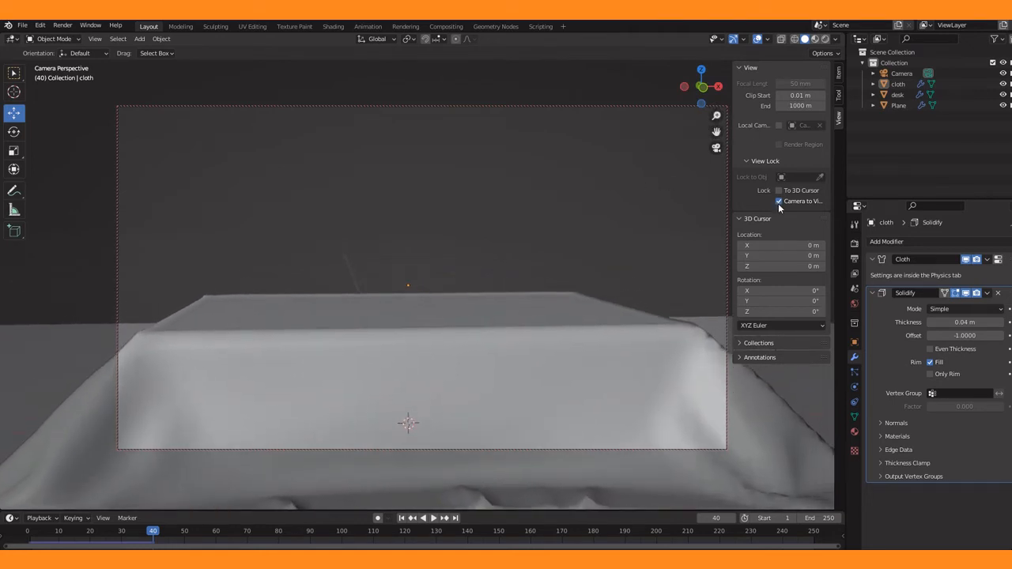
pyautogui.click(778, 201)
# Leave the camera view and hide the Camera, cloth, desk and Plane objects in the viewport
pyautogui.moveTo(716, 117); pyautogui.dragTo(715, 127)
pyautogui.press('KP_0')
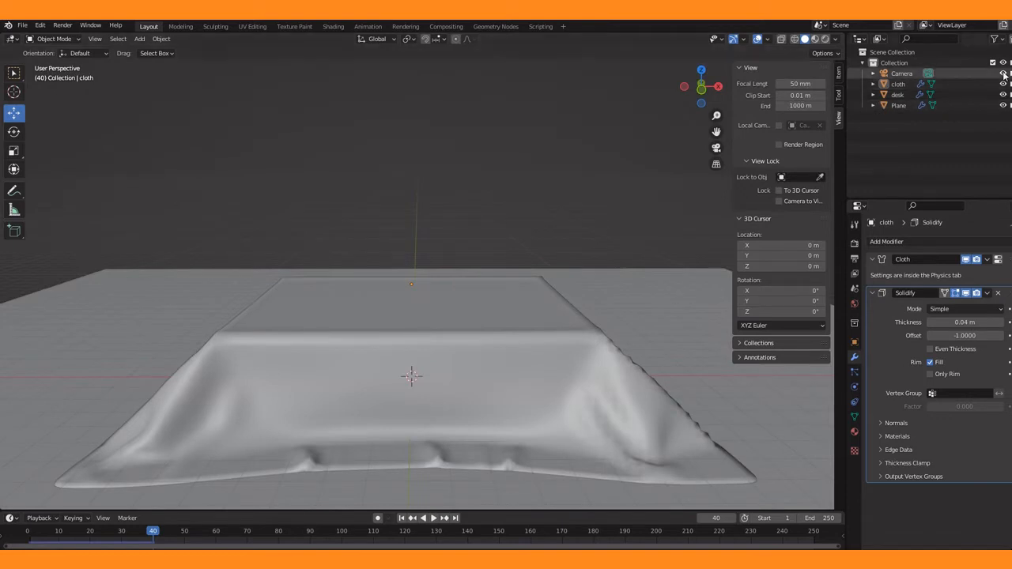
pyautogui.moveTo(1005, 73); pyautogui.dragTo(1005, 105)
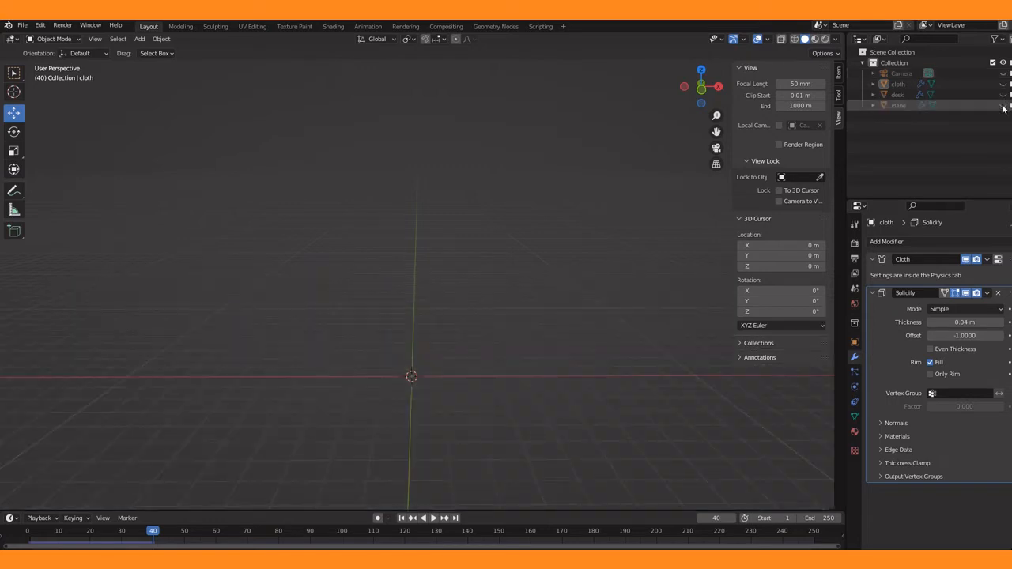
# In front view, add a 32-vertex cylinder of 1 m radius and 2 m depth at the origin and scale it up by about 1.161
pyautogui.press('KP_1')
pyautogui.hotkey('shift', 'a')
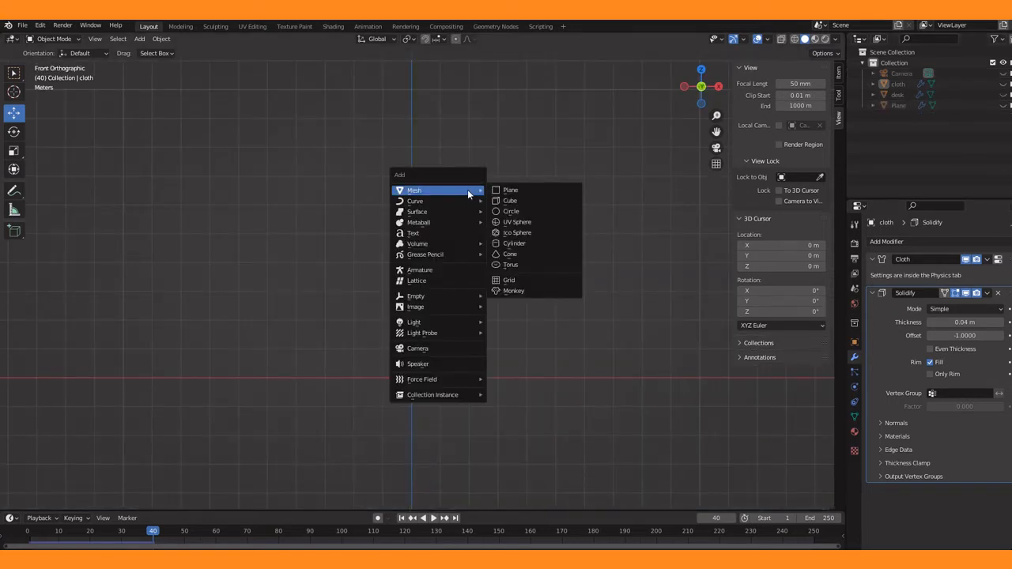
pyautogui.click(510, 243)
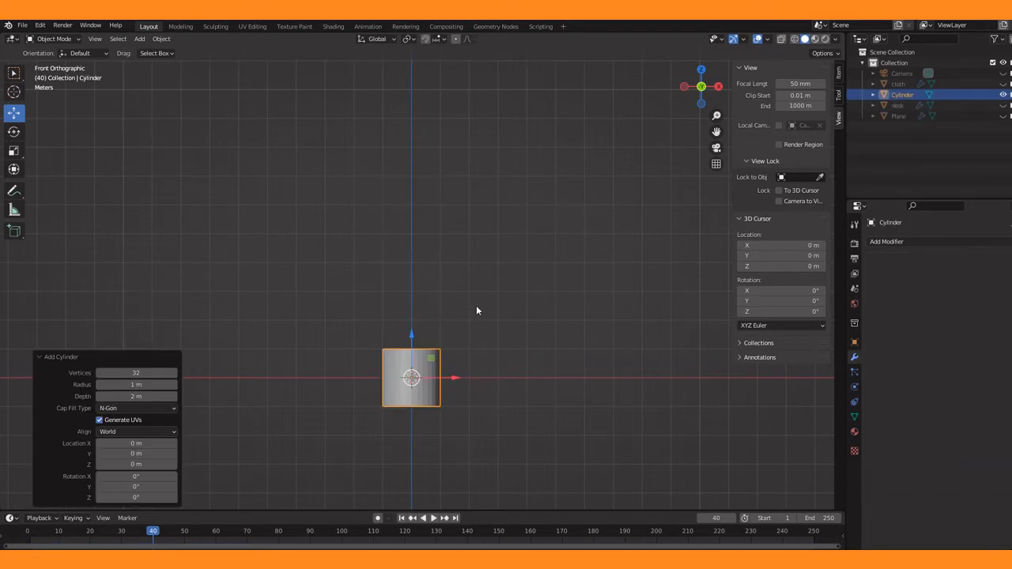
pyautogui.moveTo(717, 116); pyautogui.dragTo(722, 195)
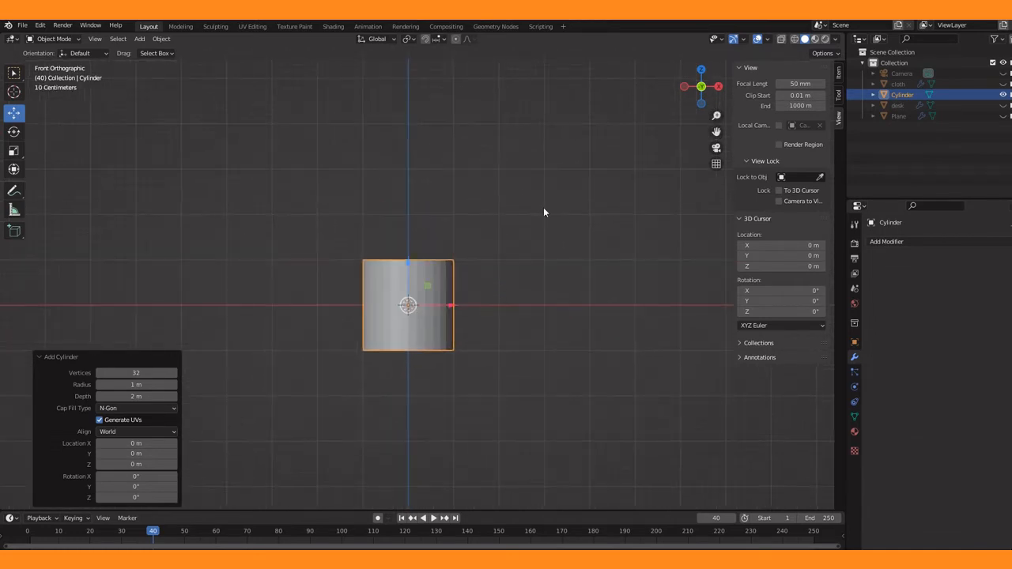
pyautogui.press('s')
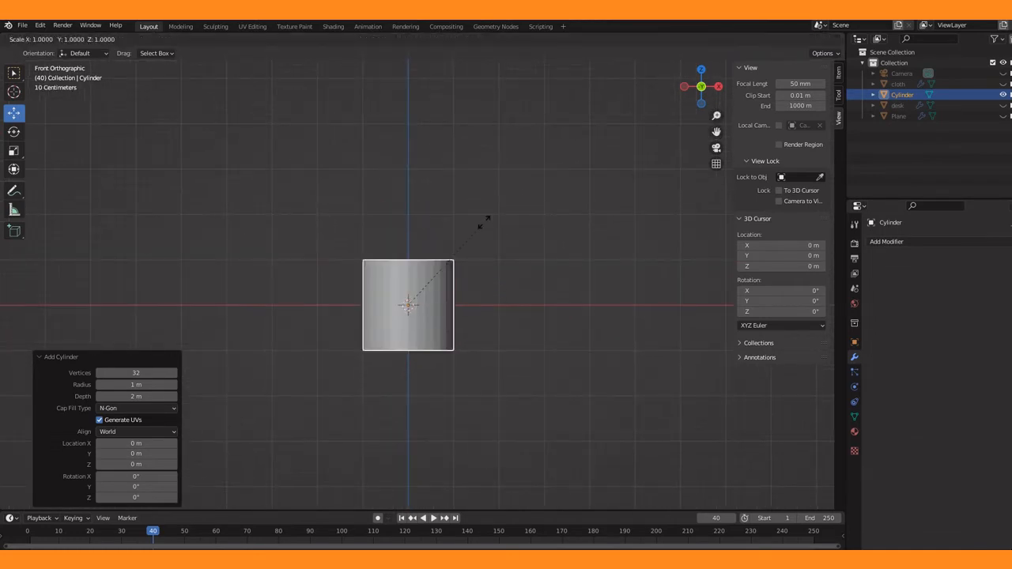
pyautogui.click(503, 215)
# Stretch the cylinder along Z by a factor of about 1.2
pyautogui.press('Tab')
pyautogui.press('s')
pyautogui.press('z')
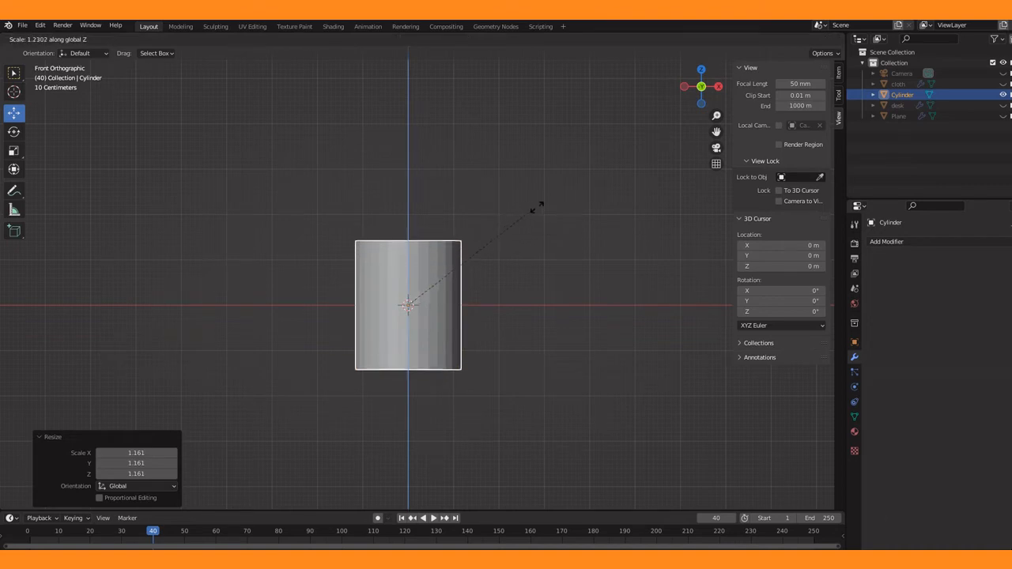
pyautogui.click(537, 208)
# With edge selection in Edit Mode, add one loop cut around the cylinder and slide it slightly below the middle, at a factor of about 0.218
pyautogui.click(100, 38)
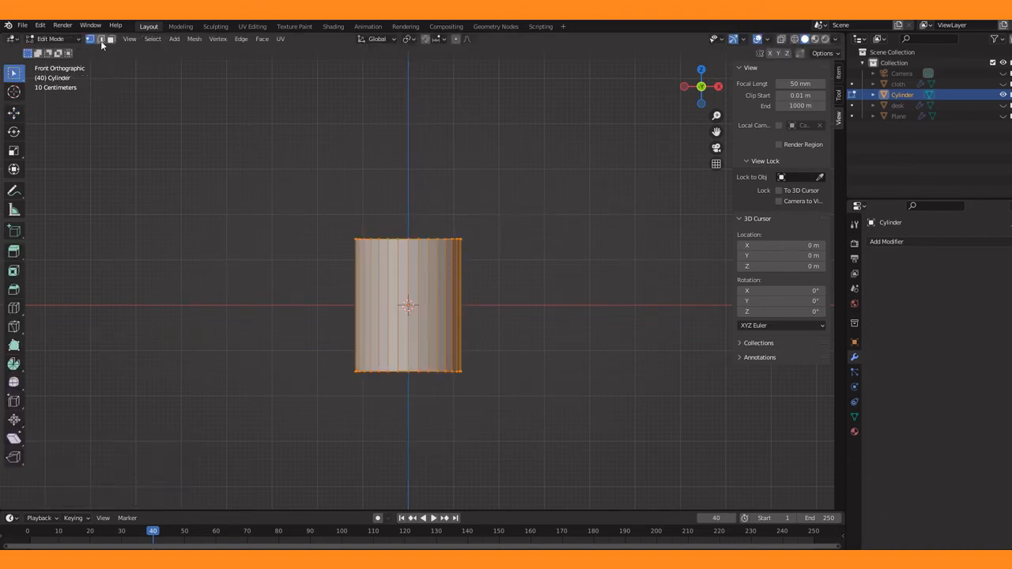
pyautogui.click(354, 318)
pyautogui.hotkey('ctrl', 'r')
pyautogui.moveTo(354, 318); pyautogui.dragTo(355, 333)
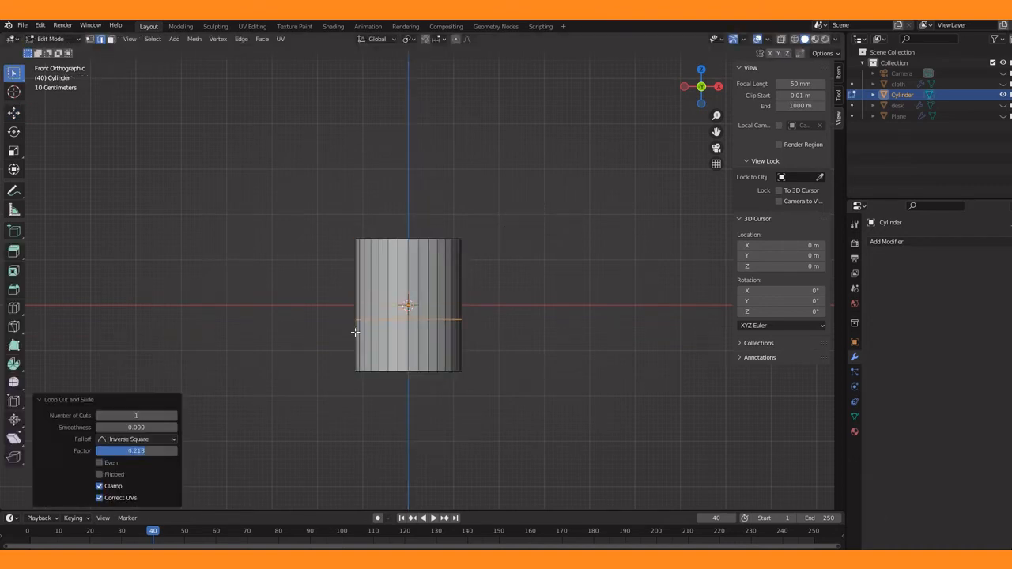
# Scale the new edge loop up by 1.269 and bevel the cylinder's bottom edge loop by about 0.064 m with 6 segments
pyautogui.click(294, 325)
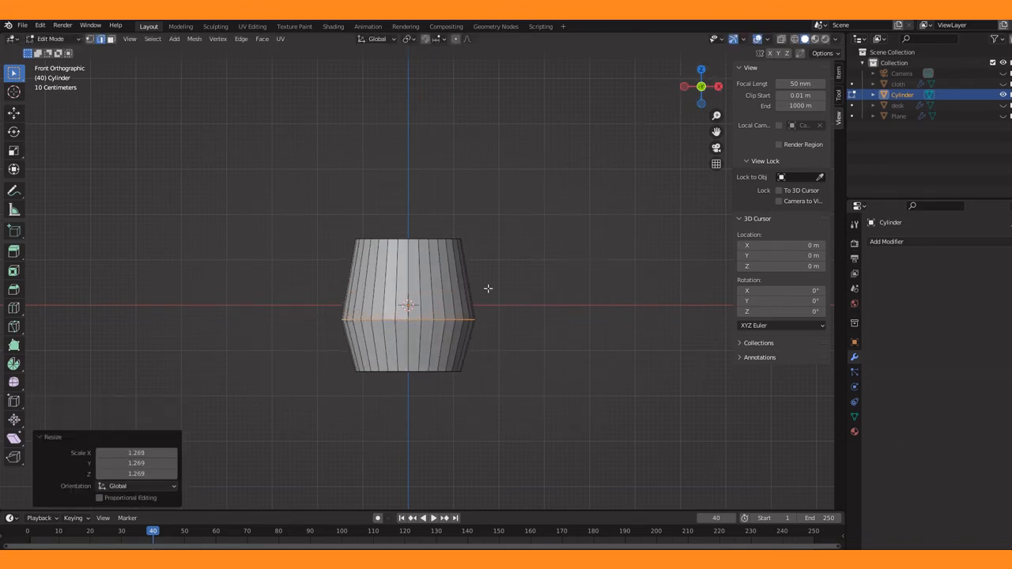
pyautogui.click(421, 368)
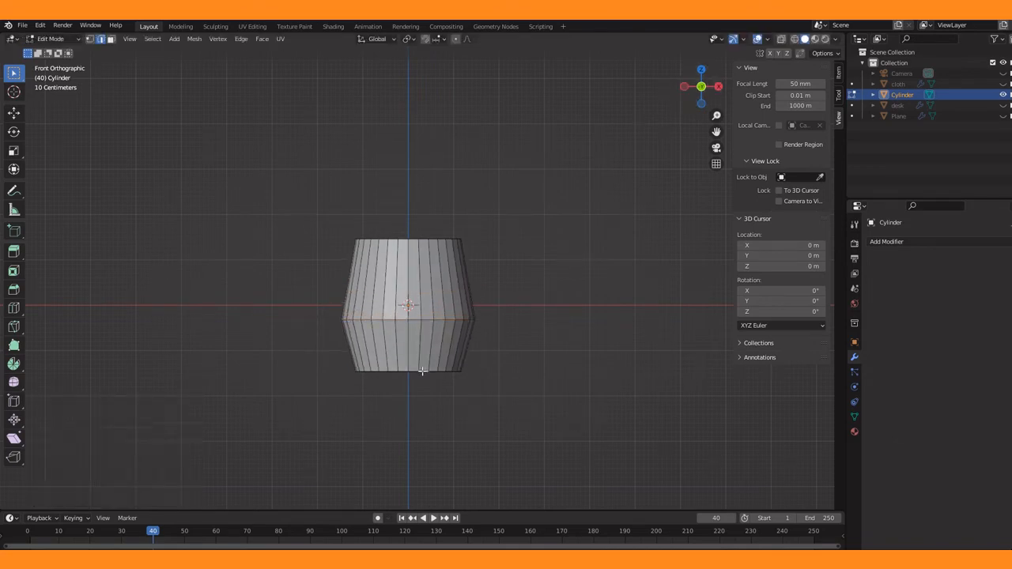
pyautogui.keyDown('alt'); pyautogui.click(422, 370); pyautogui.keyUp('alt')
pyautogui.click(532, 369)
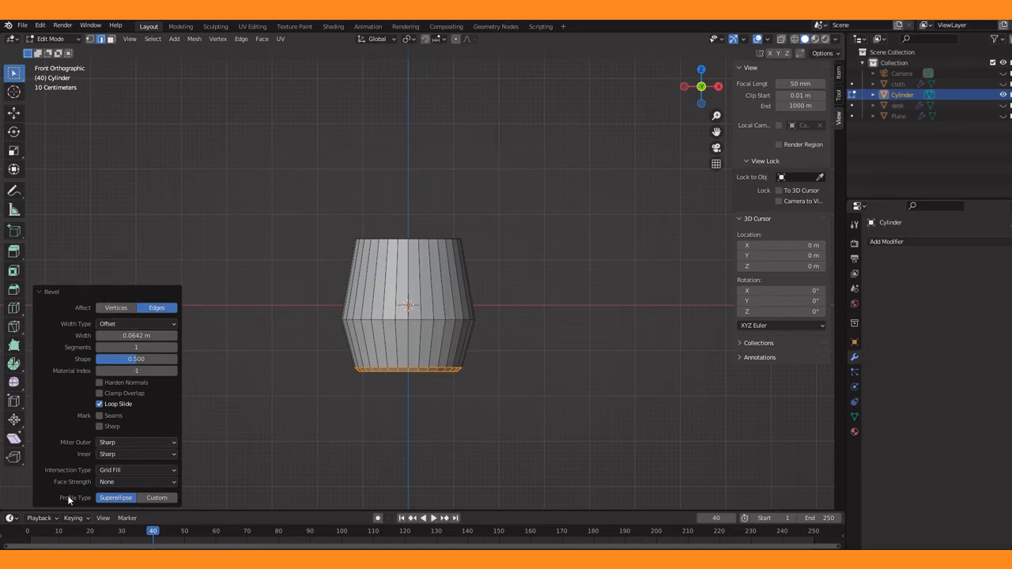
pyautogui.click(174, 348)
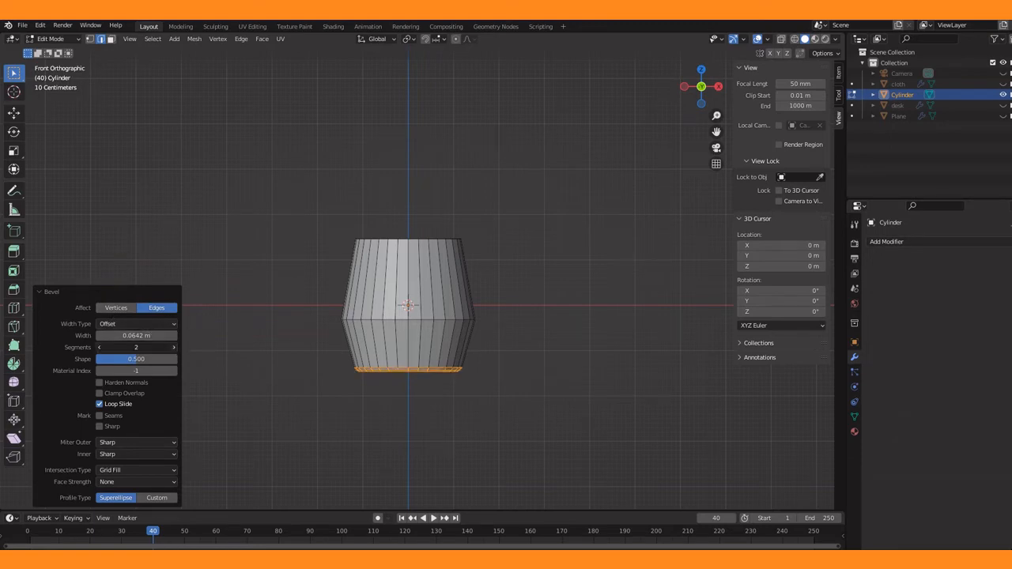
pyautogui.moveTo(140, 348)
pyautogui.mouseDown()
pyautogui.moveTo(152, 348)
pyautogui.moveTo(148, 360)
pyautogui.mouseUp()
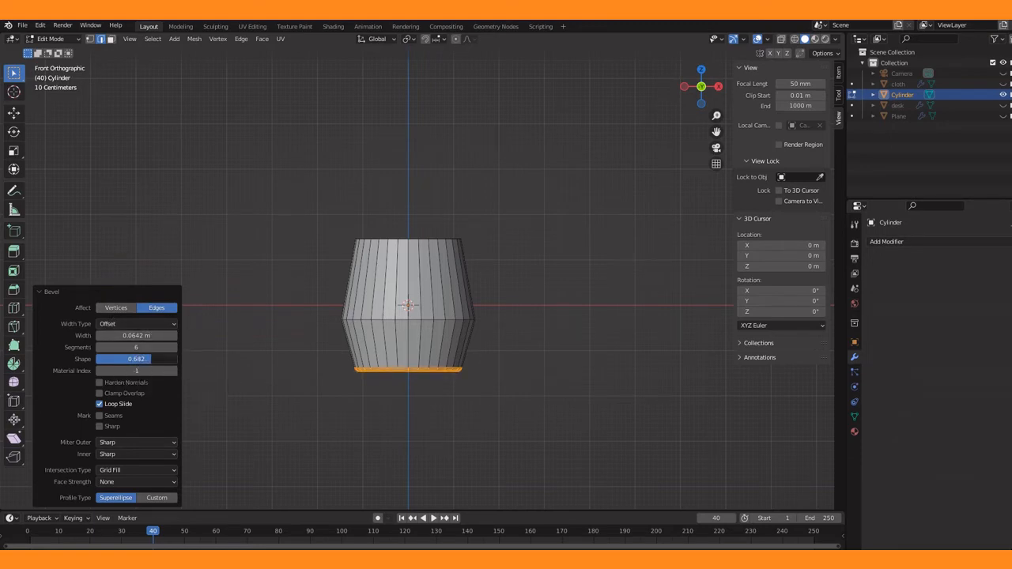
pyautogui.click(234, 304)
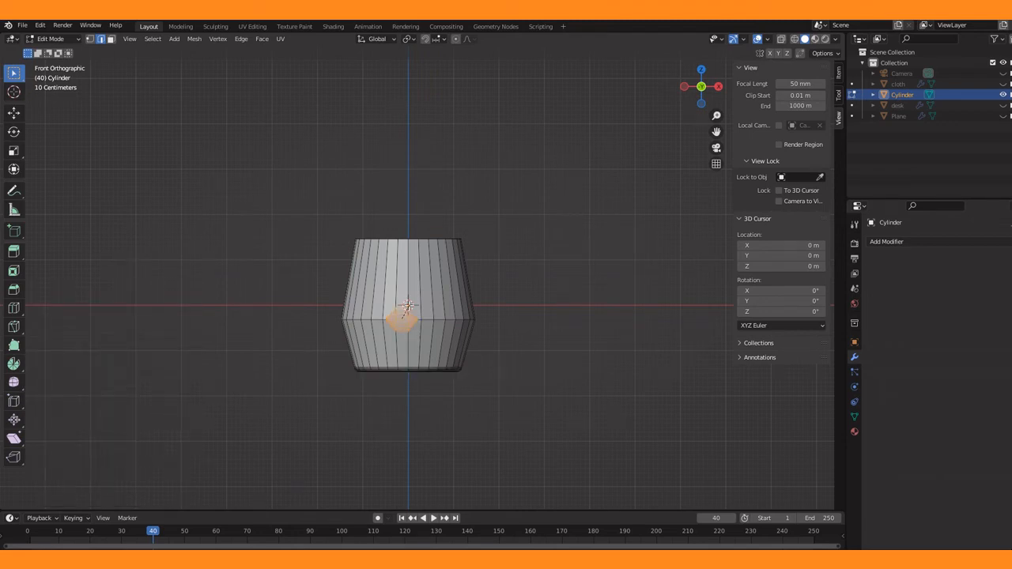
# Bevel the widened middle edge loop of the cylinder by about 0.241 m with 6 segments, leaving nothing selected
pyautogui.click(403, 321)
pyautogui.hotkey('ctrl', 'z')
pyautogui.keyDown('alt'); pyautogui.click(403, 321); pyautogui.keyUp('alt')
pyautogui.hotkey('ctrl', 'b')
pyautogui.scroll(5, 435, 345)
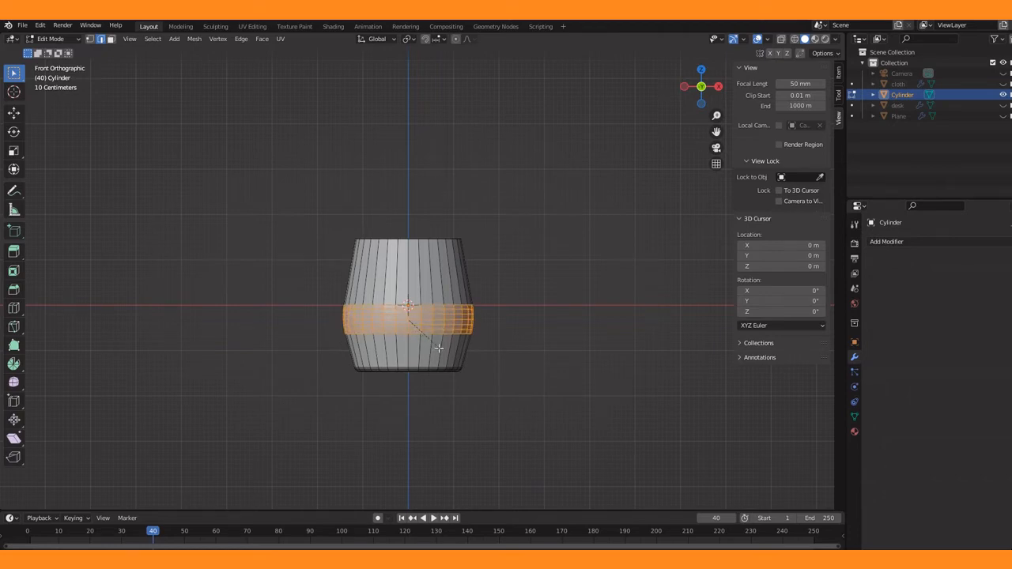
pyautogui.click(439, 348)
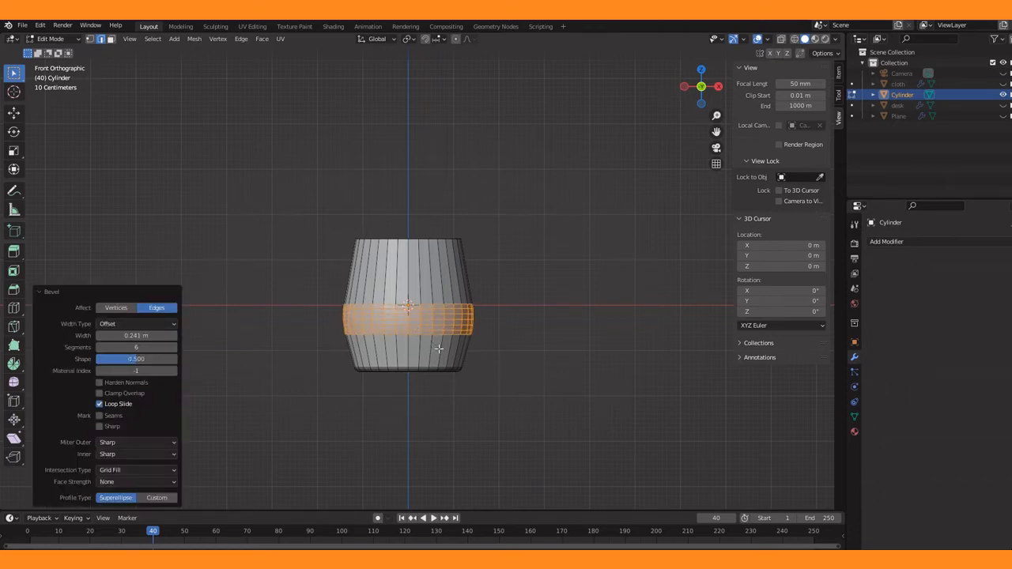
pyautogui.click(553, 199)
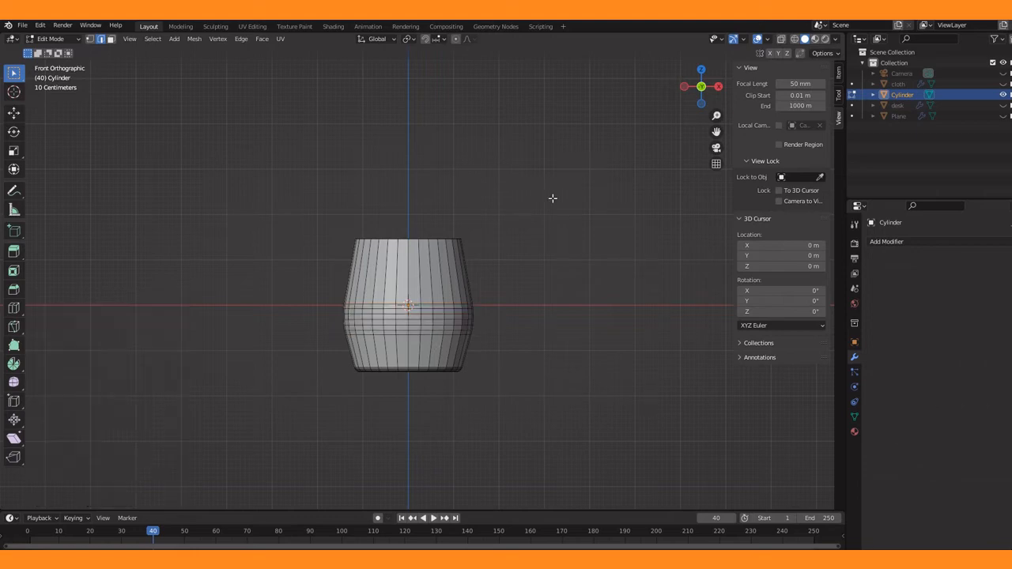
# In Object Mode, stretch the whole cylinder moderately along the Z axis, and return to Edit Mode
pyautogui.moveTo(702, 97); pyautogui.dragTo(718, 114)
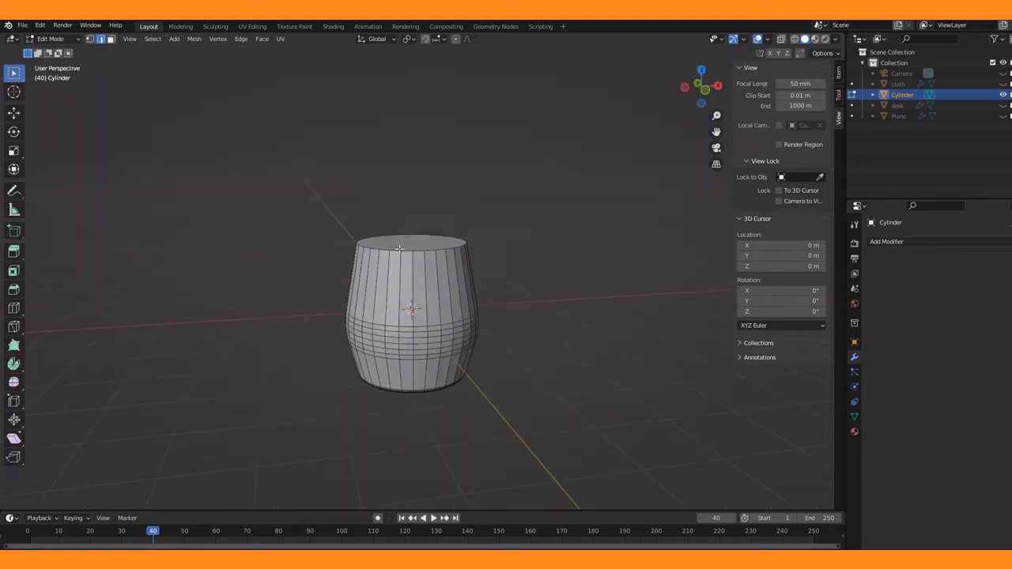
pyautogui.press('KP_1')
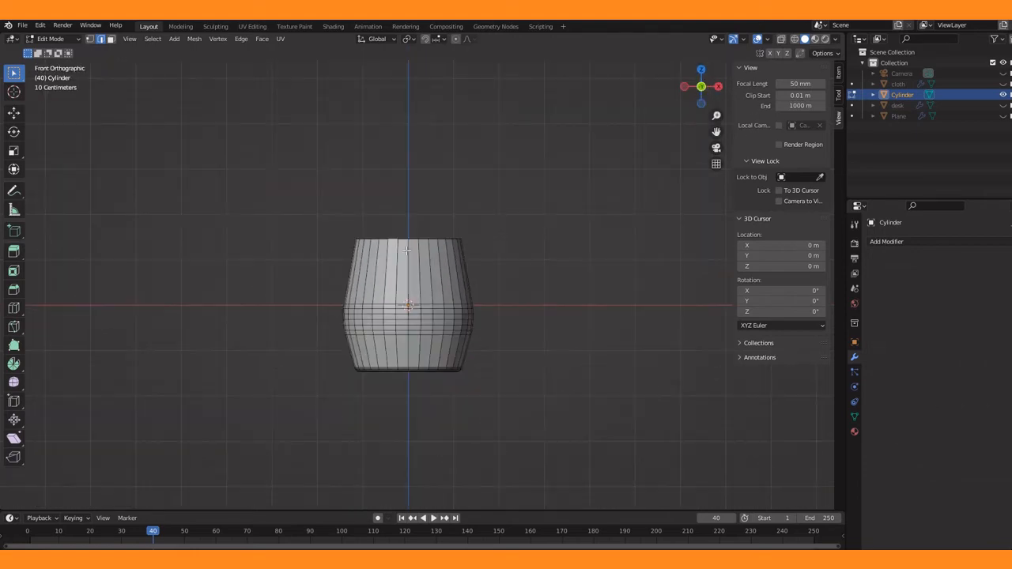
pyautogui.press('Tab')
pyautogui.press('s')
pyautogui.press('z')
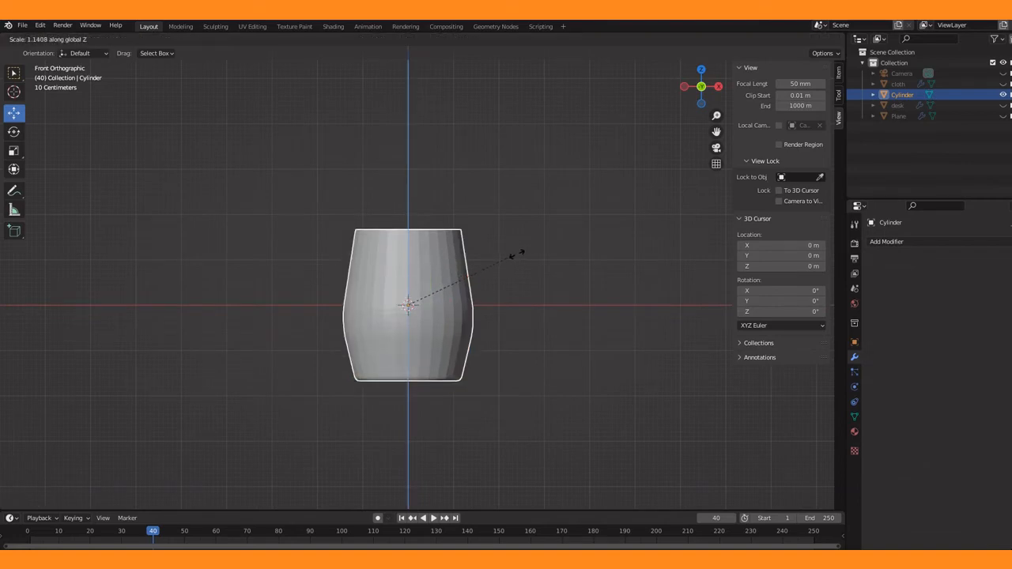
pyautogui.click(525, 255)
pyautogui.press('Tab')
# Select the edge loop around the cylinder's top rim and give it a narrow bevel
pyautogui.moveTo(701, 98); pyautogui.dragTo(710, 116)
pyautogui.click(111, 40)
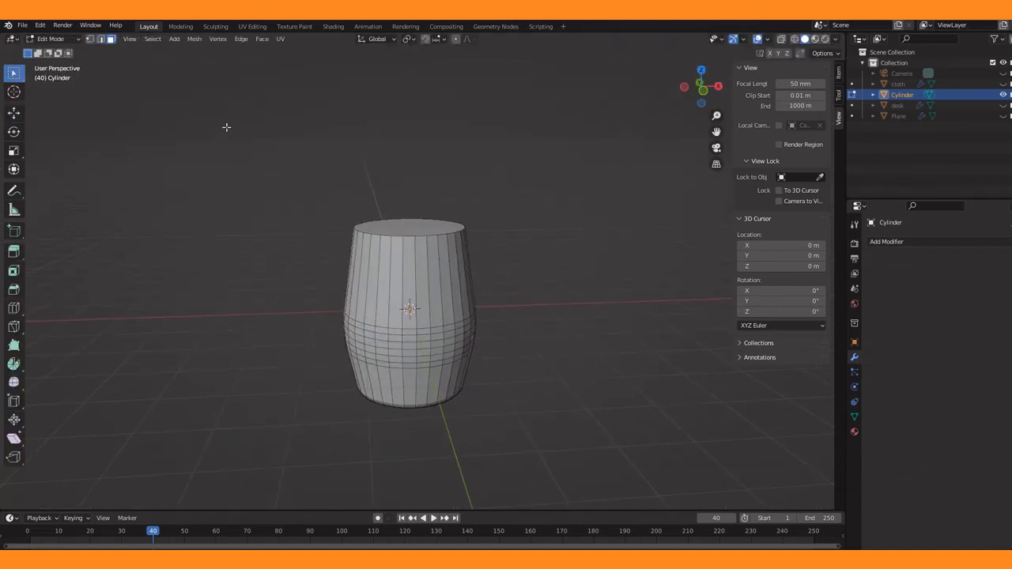
pyautogui.click(101, 40)
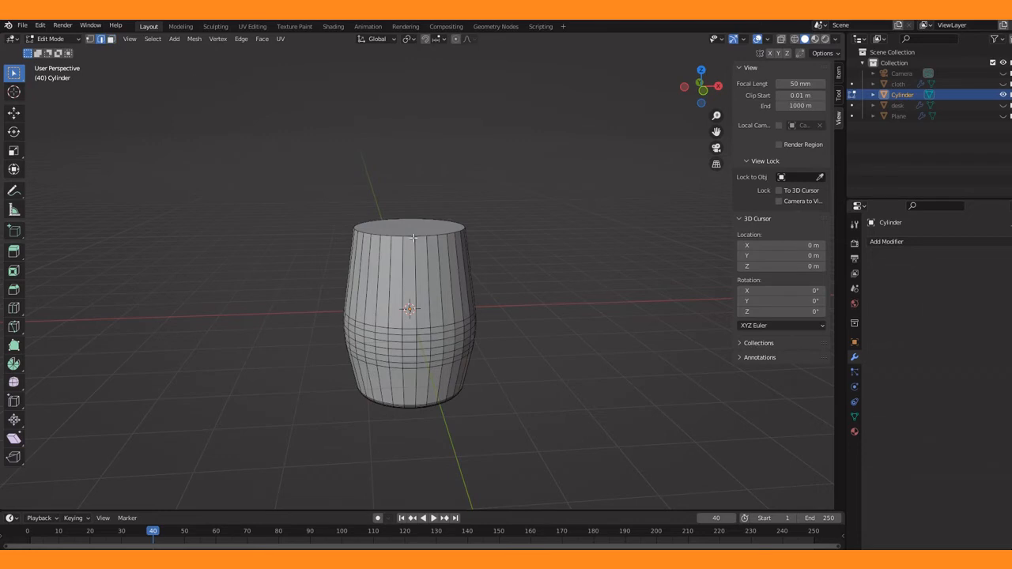
pyautogui.click(445, 266)
pyautogui.hotkey('ctrl', 'z')
pyautogui.keyDown('alt'); pyautogui.click(411, 236); pyautogui.keyUp('alt')
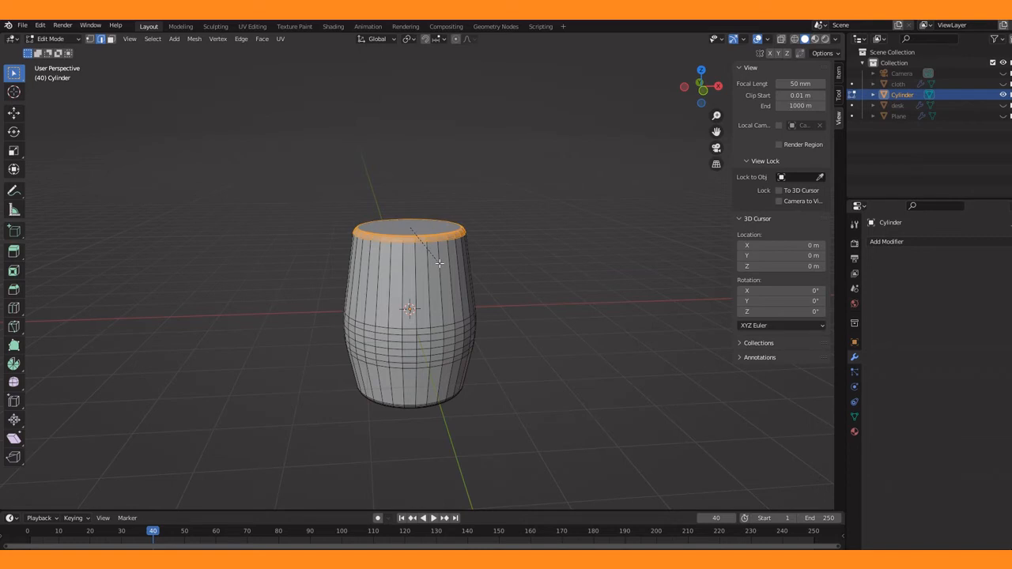
pyautogui.click(440, 264)
# Extrude the cylinder's top face inward at a scale of 0.732 and extrude it upward into a tall, narrower column
pyautogui.click(111, 39)
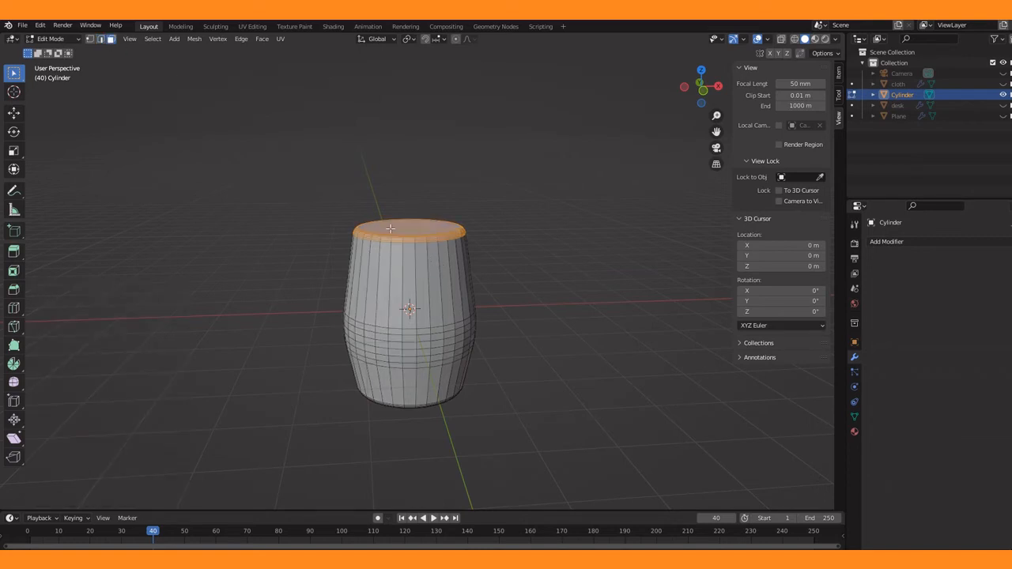
pyautogui.hotkey('alt', 'a')
pyautogui.press('KP_1')
pyautogui.press('e')
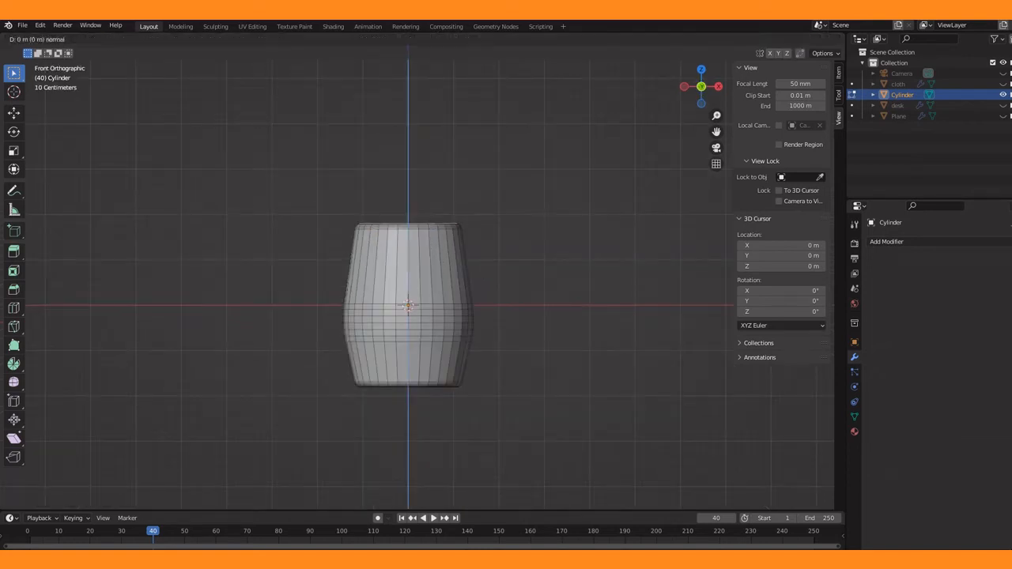
pyautogui.press('s')
pyautogui.click(452, 272)
pyautogui.press('e')
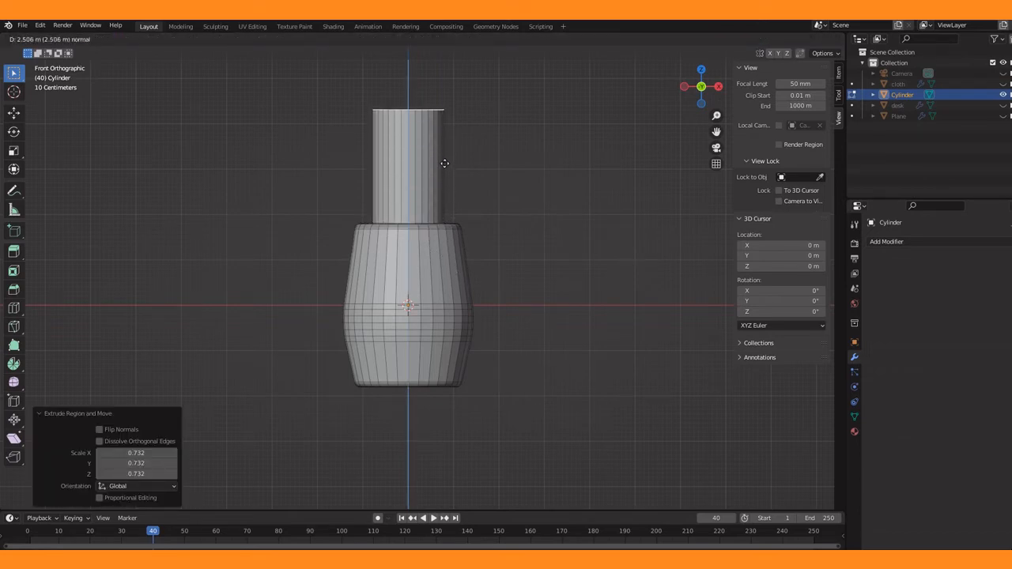
pyautogui.click(444, 171)
# Stretch the whole object, including its new upper column, slightly along Z in Object Mode and return to Edit Mode
pyautogui.press('Tab')
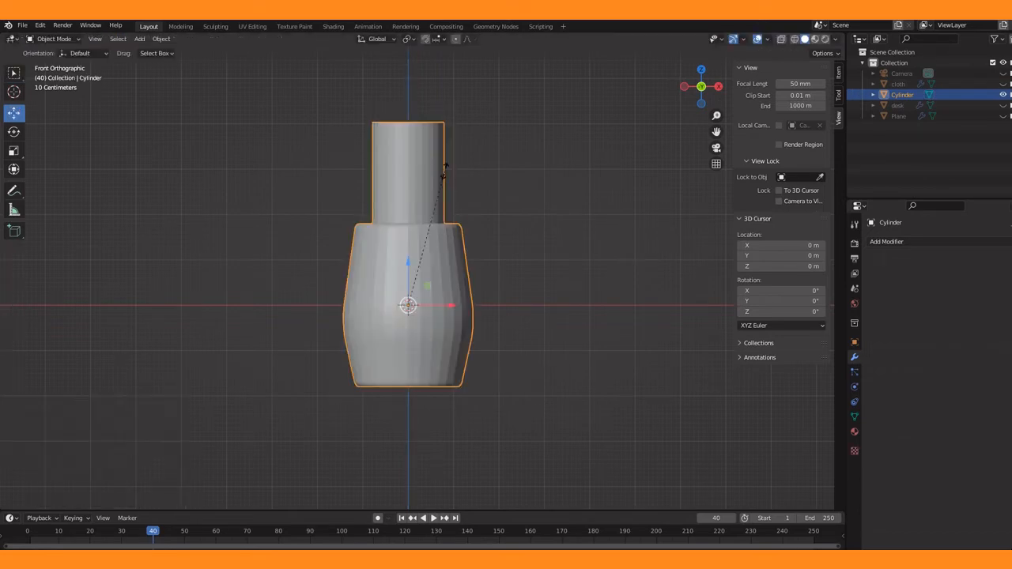
pyautogui.press('s')
pyautogui.press('z')
pyautogui.click(461, 163)
pyautogui.press('Tab')
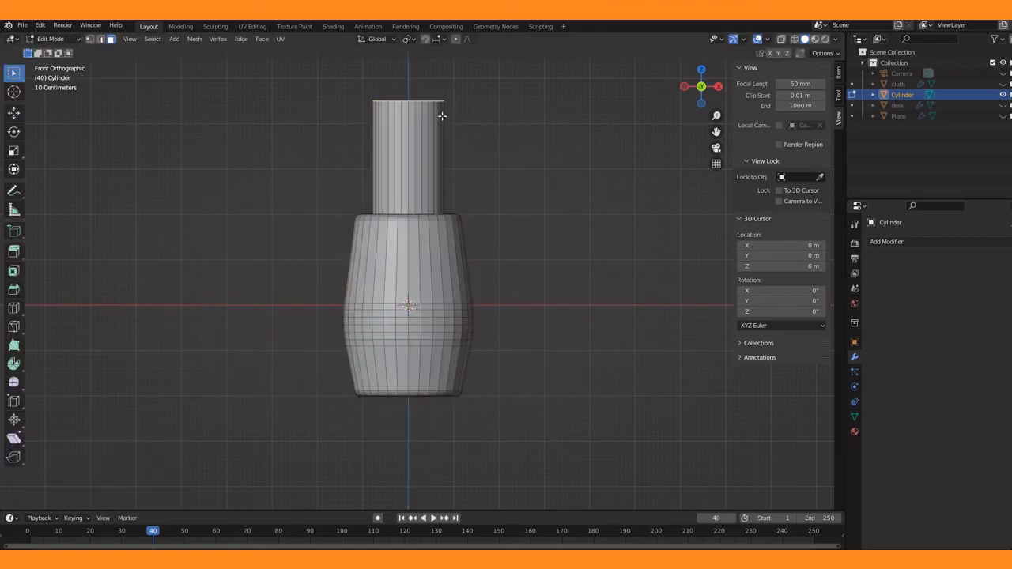
# Raise the top face of the column by about 0.329 m along the Z axis
pyautogui.press('g')
pyautogui.press('z')
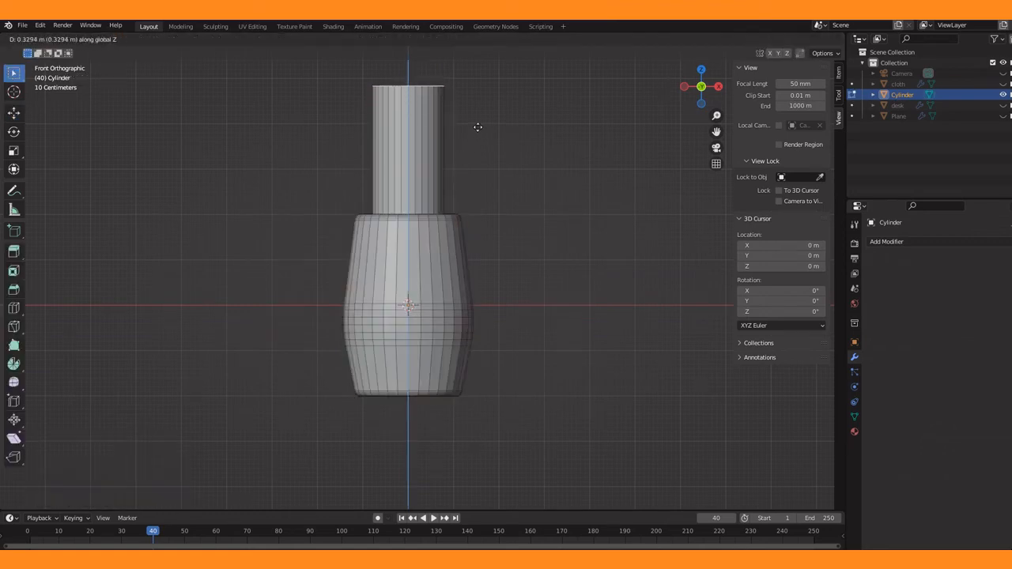
pyautogui.click(477, 127)
# Select only the column's top face and scale it down so the column tapers towards its tip
pyautogui.moveTo(718, 132); pyautogui.dragTo(717, 159)
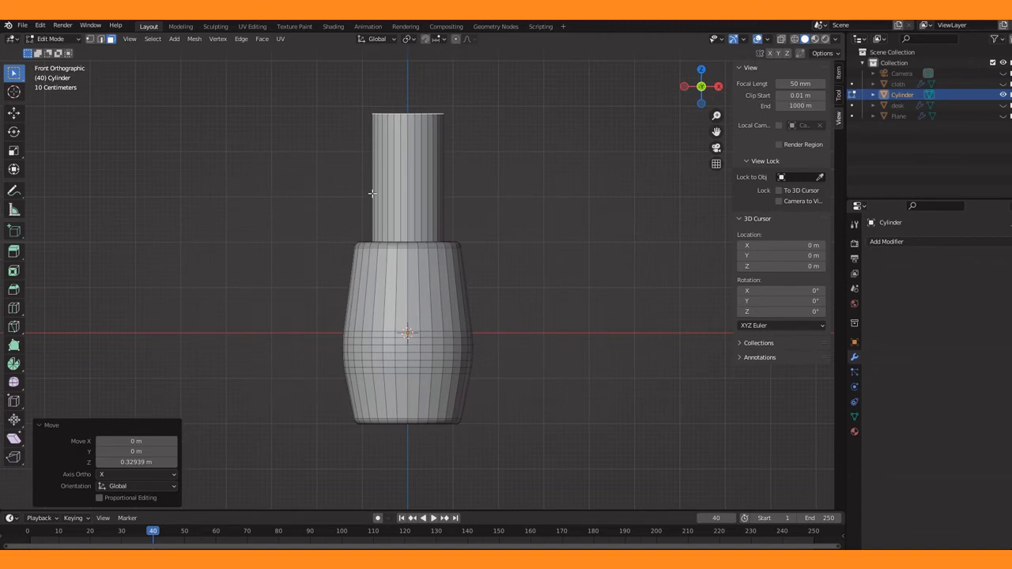
pyautogui.click(372, 193)
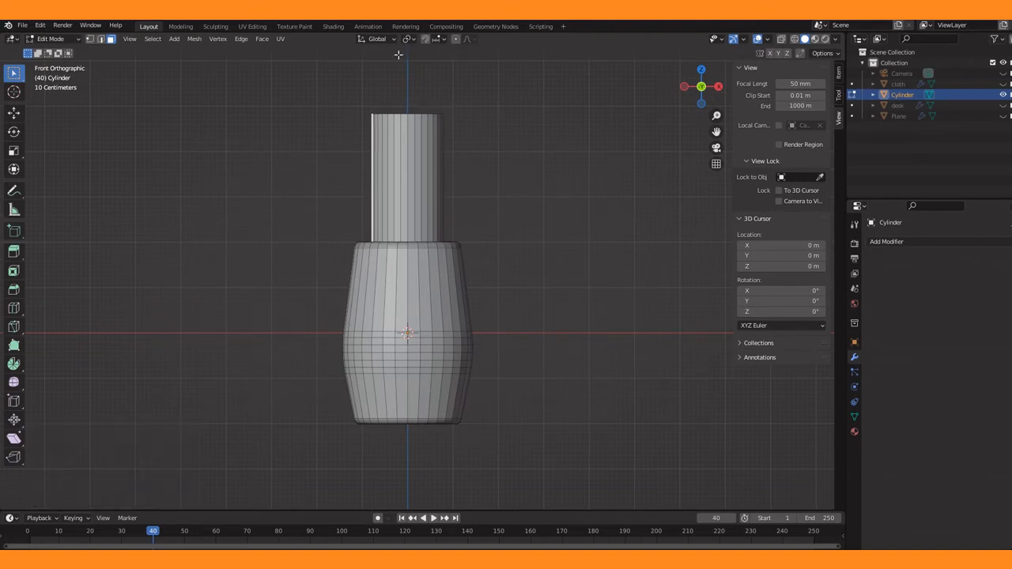
pyautogui.moveTo(678, 79); pyautogui.dragTo(688, 103)
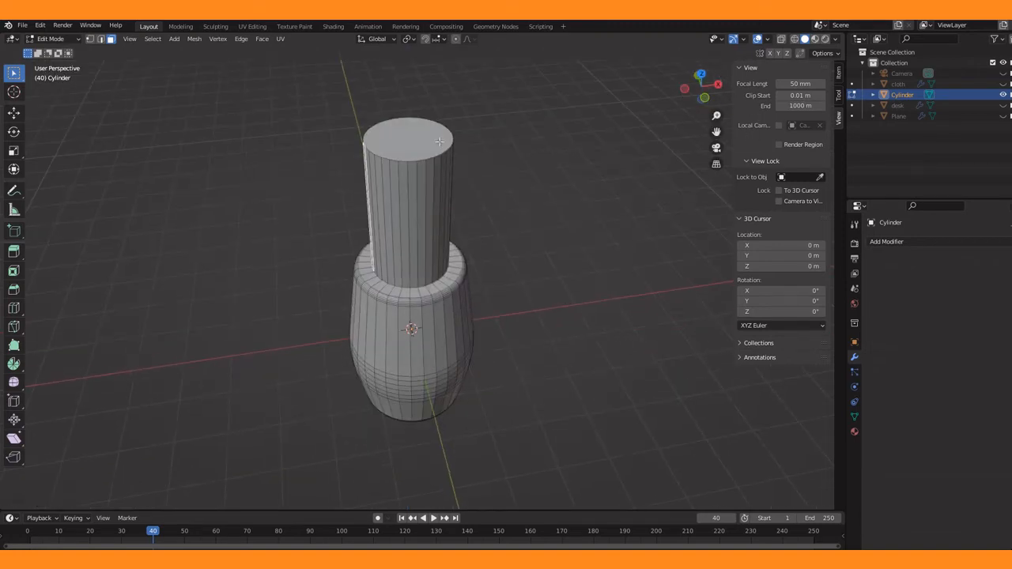
pyautogui.press('KP_1')
pyautogui.press('s')
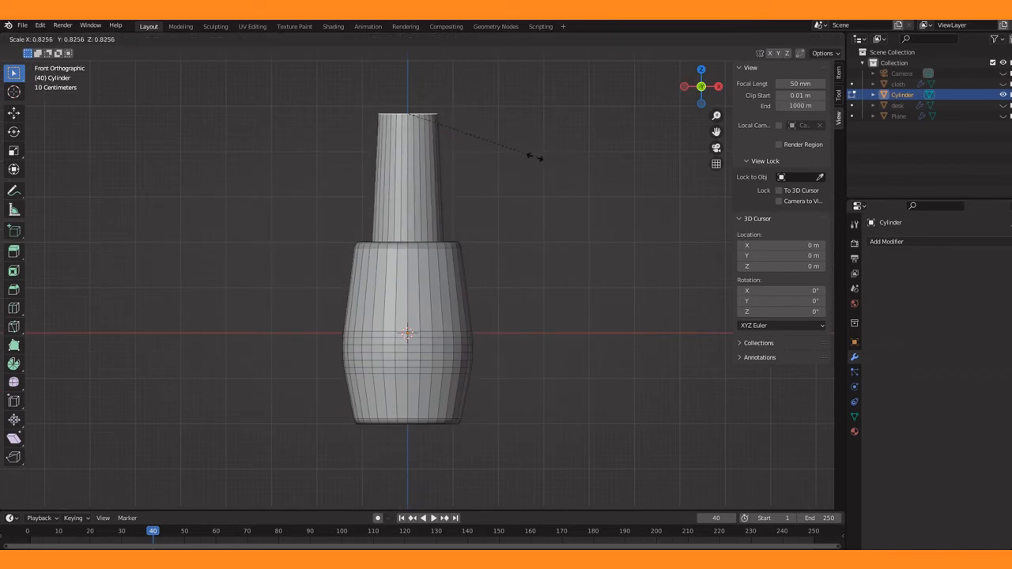
pyautogui.click(524, 154)
pyautogui.click(400, 188)
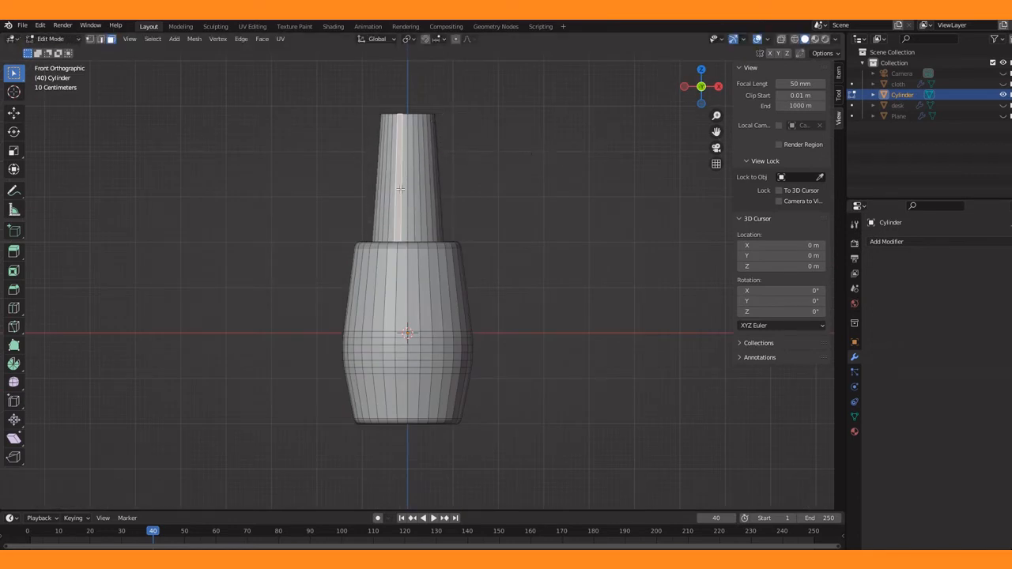
pyautogui.hotkey('ctrl', 'b')
pyautogui.press('Escape')
# Add one loop cut slightly below the column's middle at a factor of 0.227 and scale it up by 1.155
pyautogui.click(404, 183)
pyautogui.click(404, 196)
pyautogui.press('s')
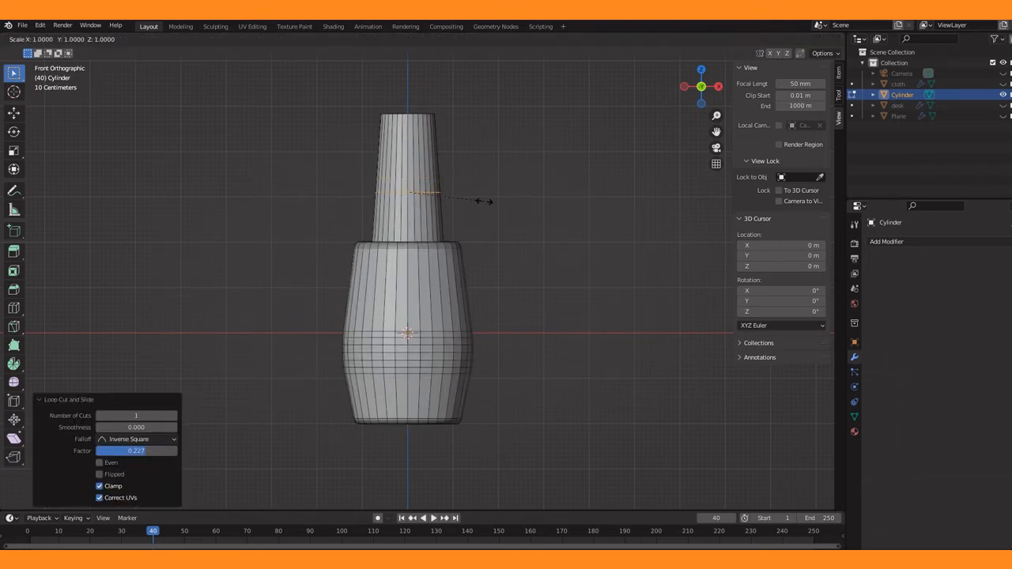
pyautogui.click(496, 204)
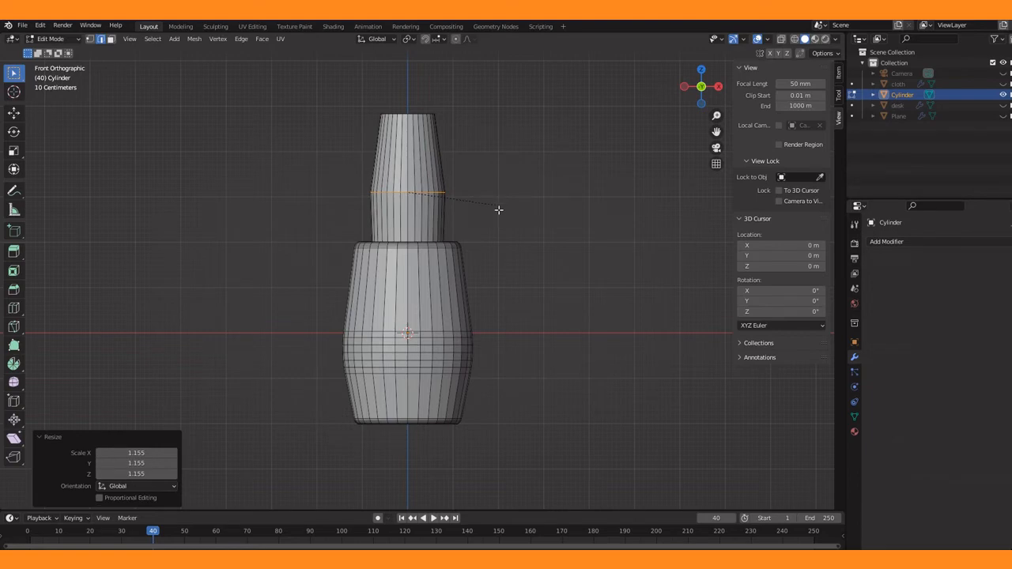
# Bevel the column's widened edge loop by about 0.076 m with 6 segments and clear the selection
pyautogui.click(502, 215)
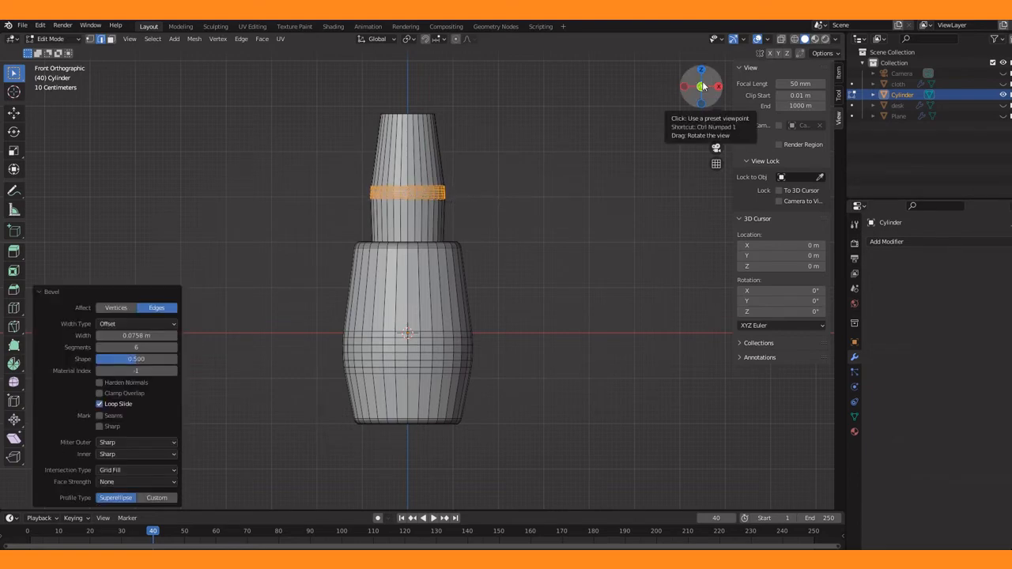
pyautogui.moveTo(689, 84); pyautogui.dragTo(706, 95)
pyautogui.hotkey('alt', 'a')
# Select the column's top face and rotate it by about -16.4° around the Y axis to form a slanted tip
pyautogui.click(110, 39)
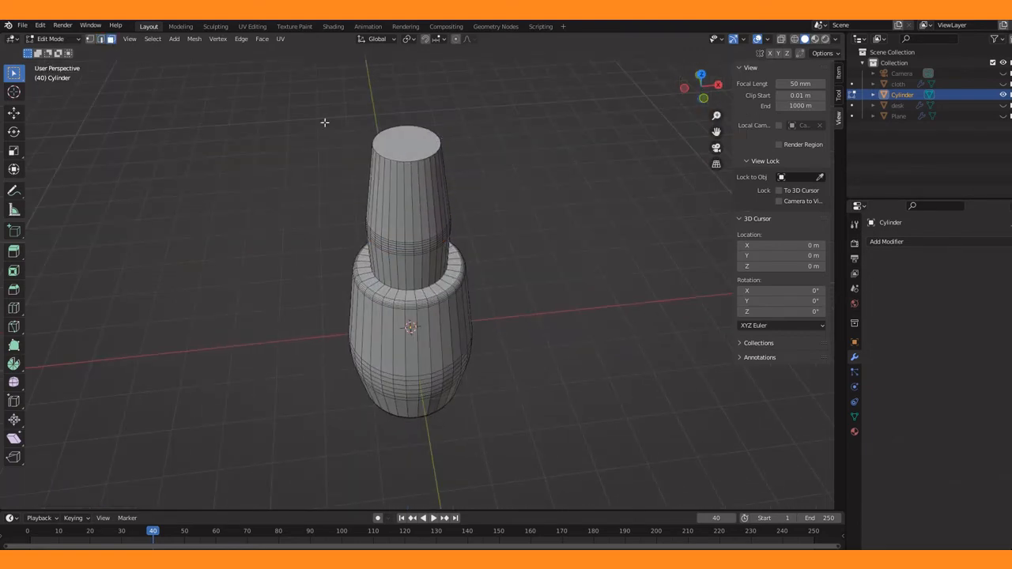
pyautogui.click(401, 140)
pyautogui.press('KP_1')
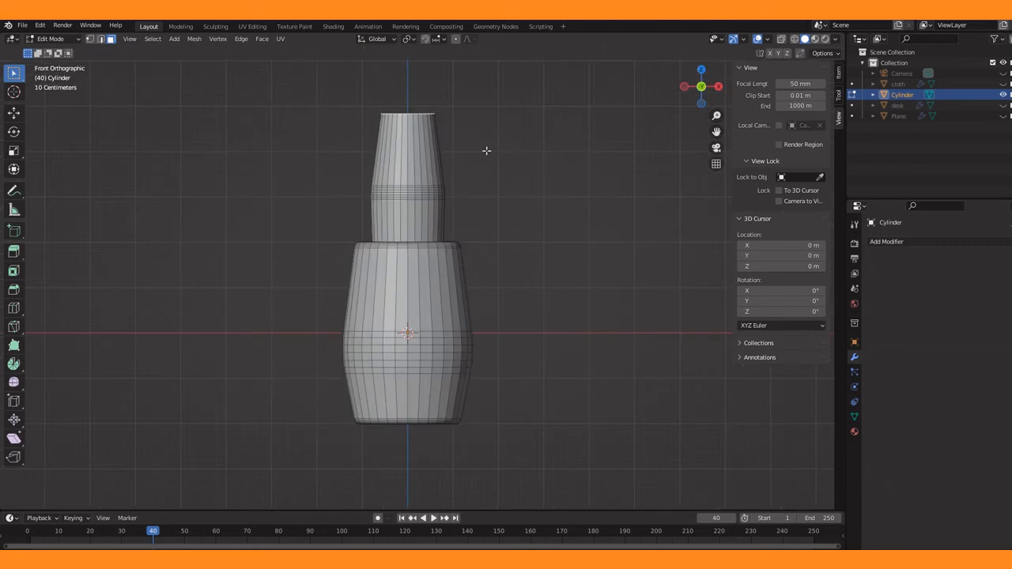
pyautogui.press('r')
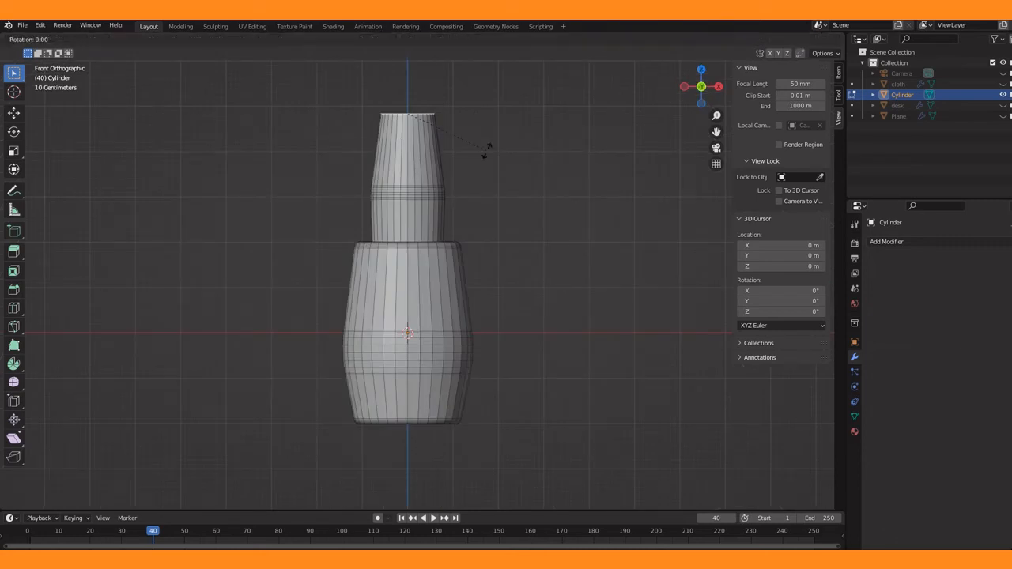
pyautogui.press('y')
pyautogui.click(491, 126)
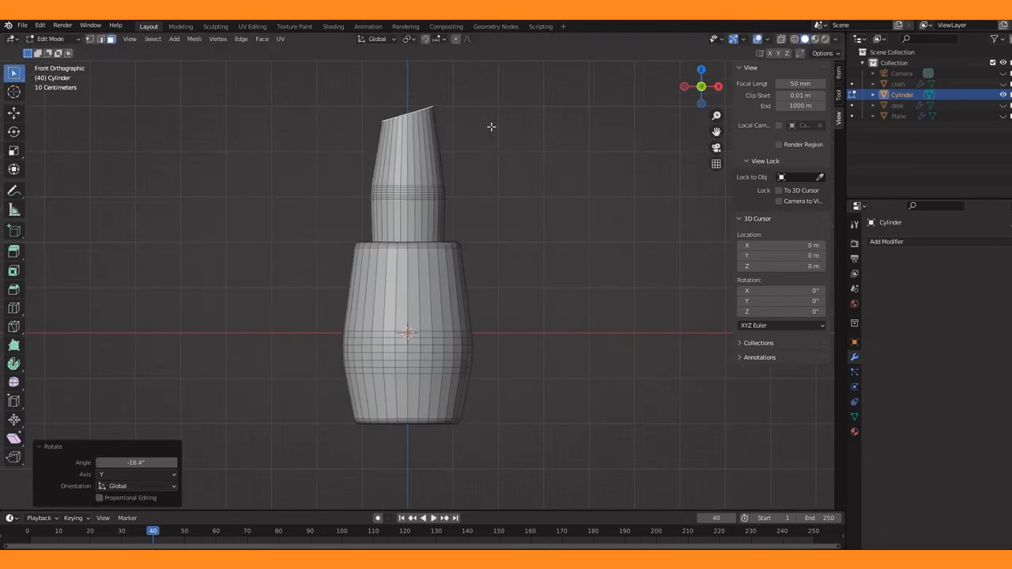
pyautogui.press('KP_7')
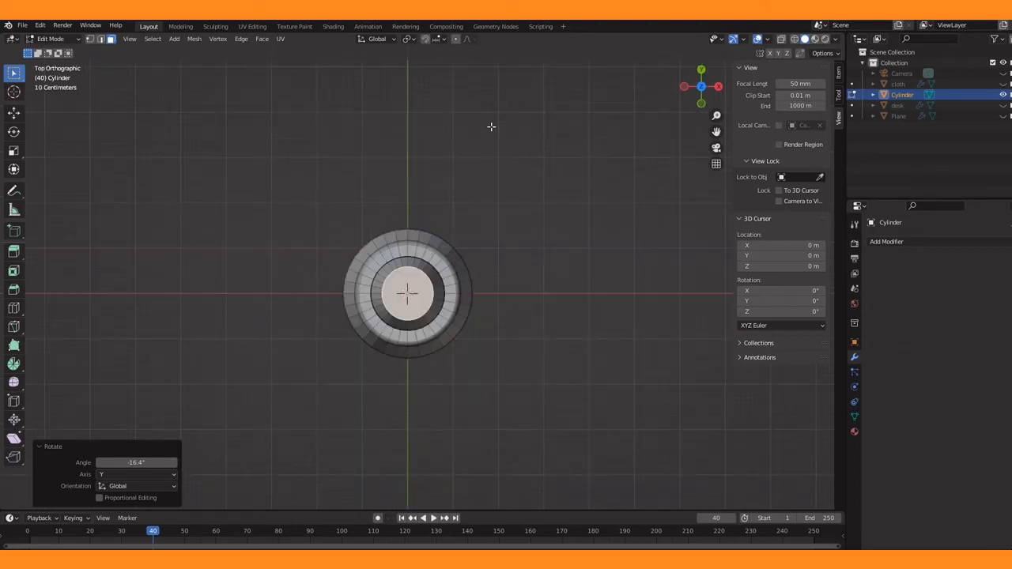
pyautogui.press('KP_1')
pyautogui.press('KP_3')
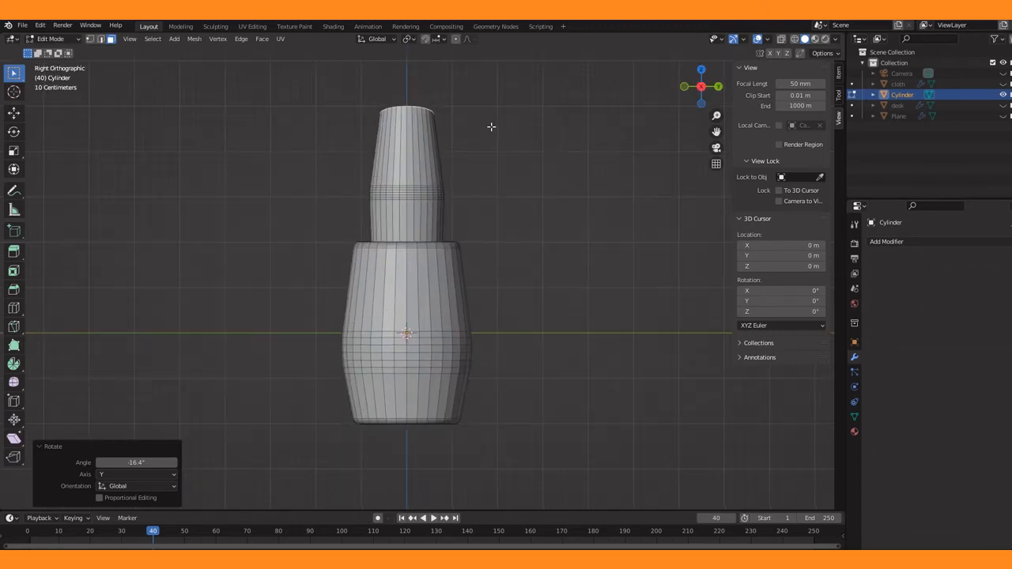
# Clear the face selection, return to object mode and apply smooth shading to the cylinder
pyautogui.press('KP_1')
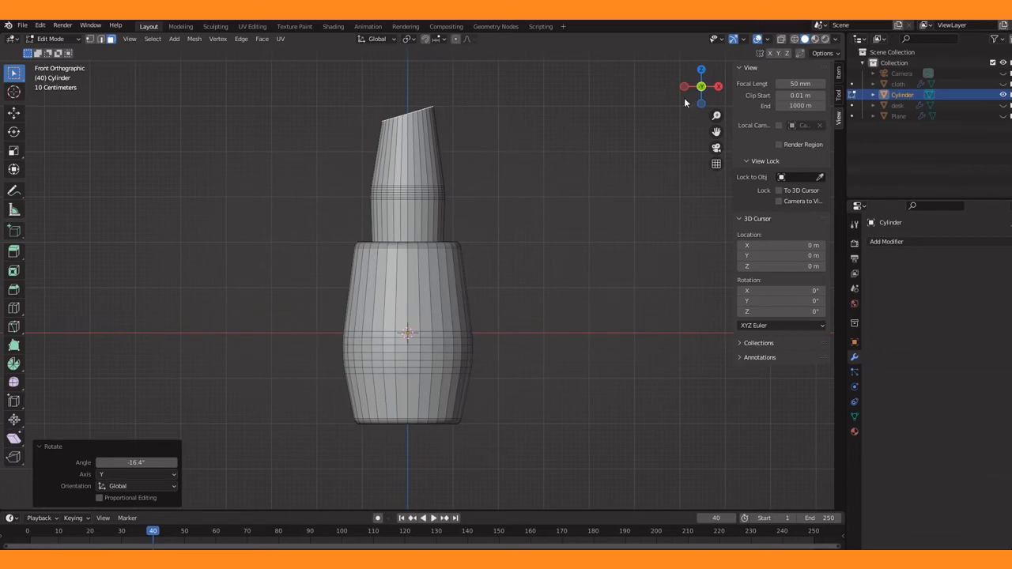
pyautogui.click(575, 112)
pyautogui.press('Tab')
pyautogui.rightClick(418, 146)
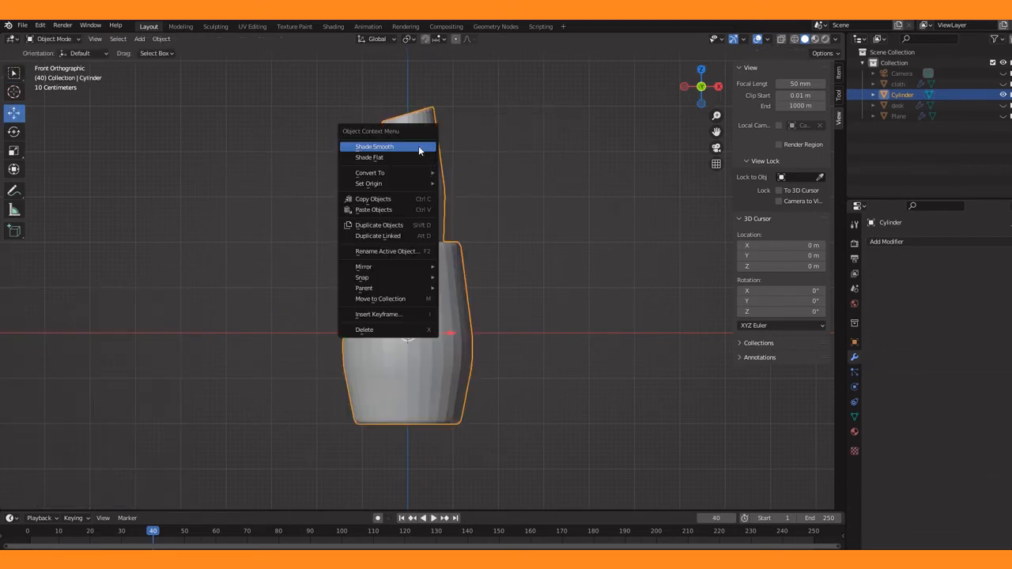
pyautogui.click(418, 146)
pyautogui.moveTo(711, 98); pyautogui.dragTo(557, 137)
# Select the cylinder's bottom face in edit mode and extrude it inward in place at a scale of 0.982
pyautogui.press('Tab')
pyautogui.press('KP_1')
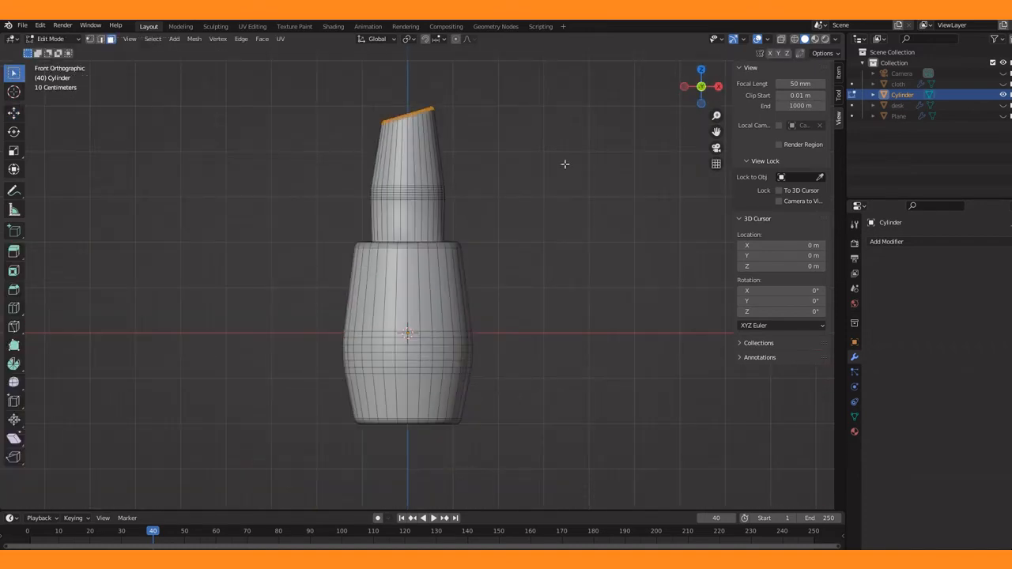
pyautogui.moveTo(701, 86); pyautogui.dragTo(430, 322)
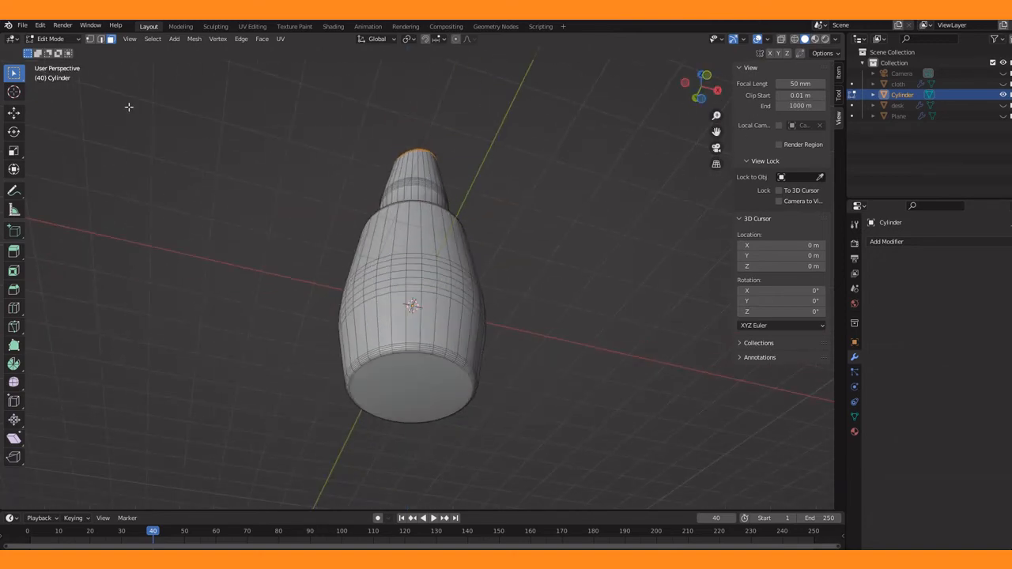
pyautogui.click(407, 385)
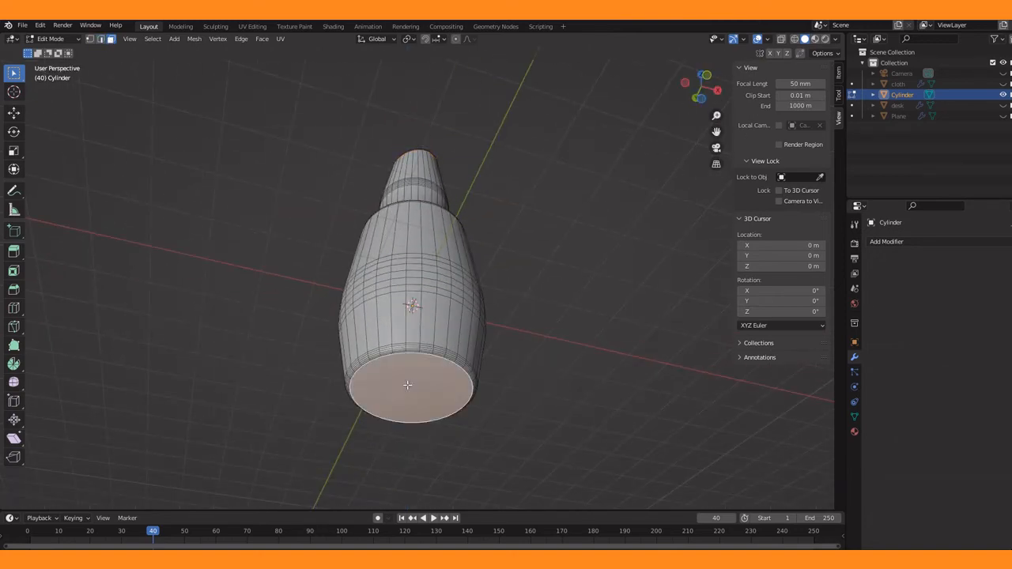
pyautogui.press('KP_1')
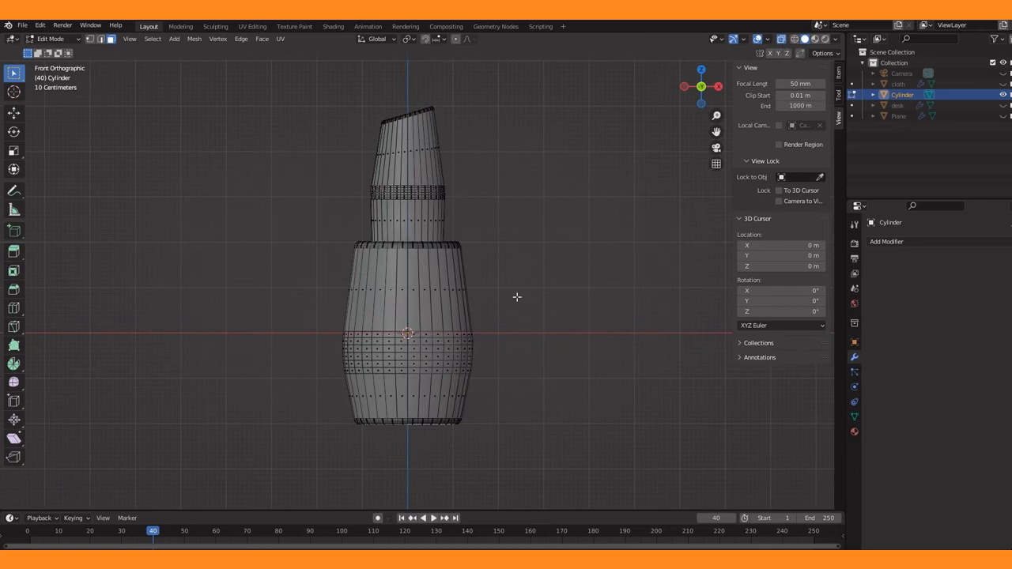
pyautogui.press('e')
pyautogui.press('s')
pyautogui.click(516, 300)
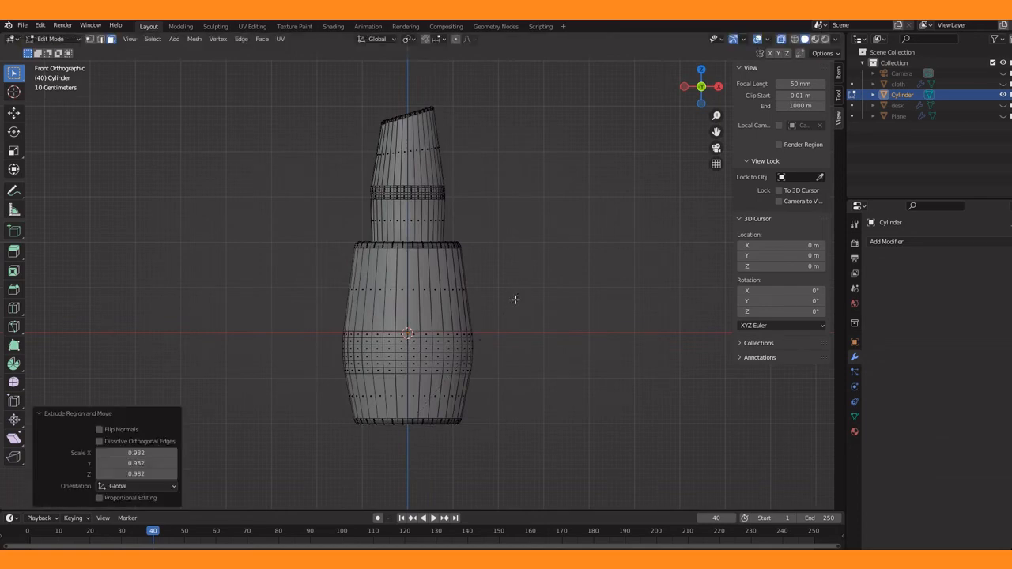
# Extrude the bottom face once more in place and scale it inward to 0.931
pyautogui.moveTo(706, 85); pyautogui.dragTo(679, 101)
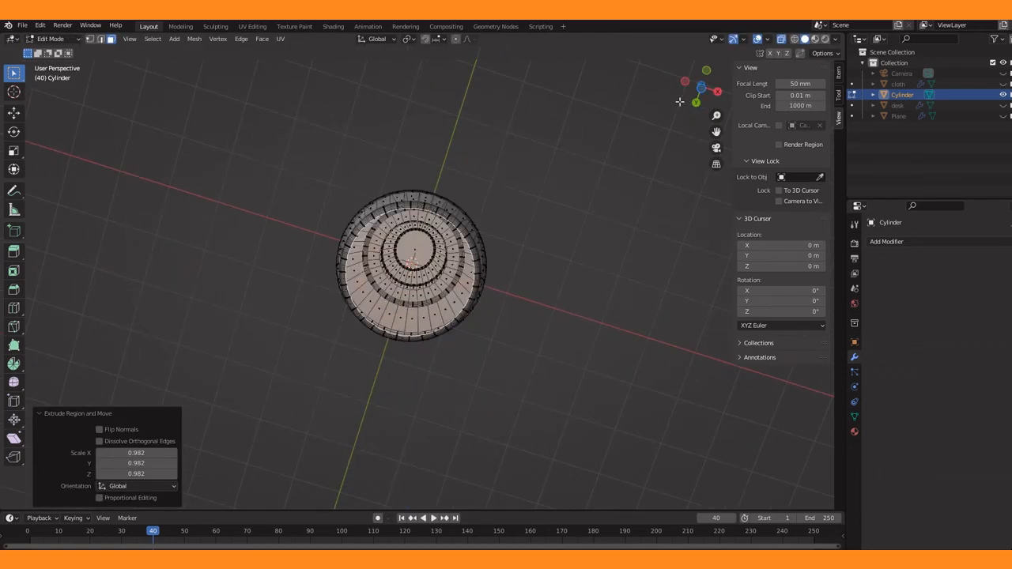
pyautogui.hotkey('alt', 'z')
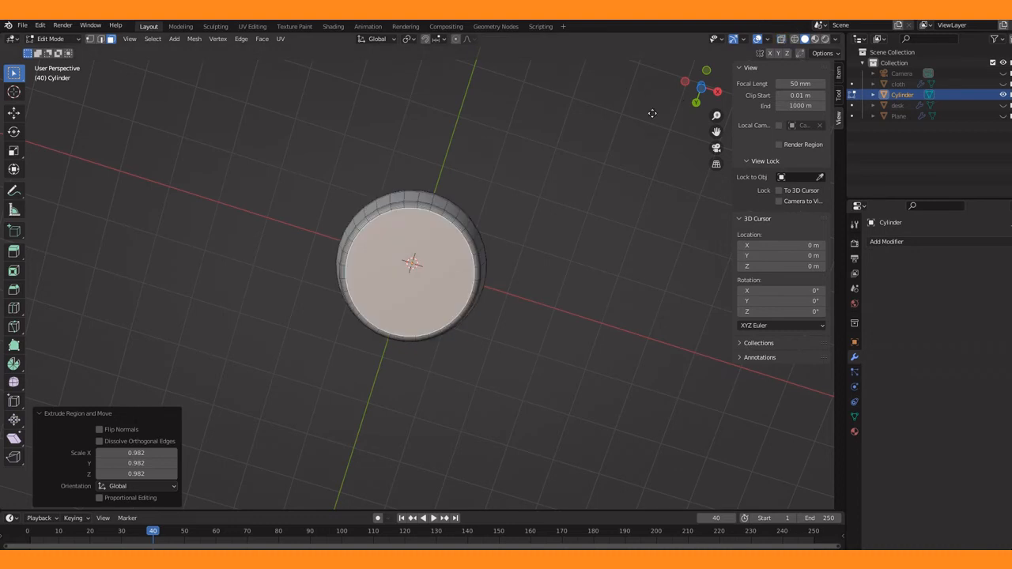
pyautogui.press('e')
pyautogui.press('s')
pyautogui.click(638, 127)
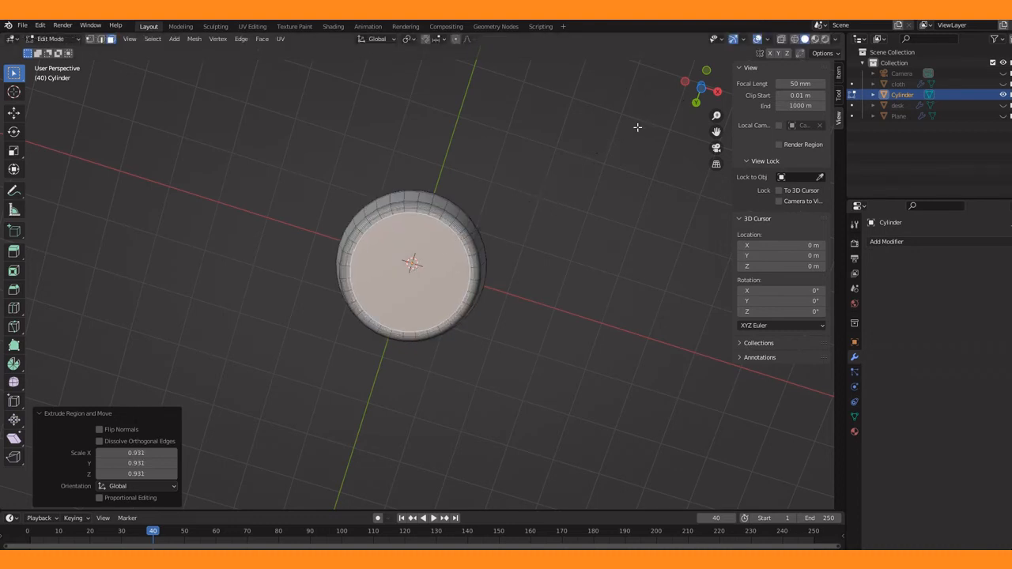
# Extrude the inset bottom face about 0.259 m up into the body to form a shallow recess
pyautogui.hotkey('alt', 'z')
pyautogui.press('KP_1')
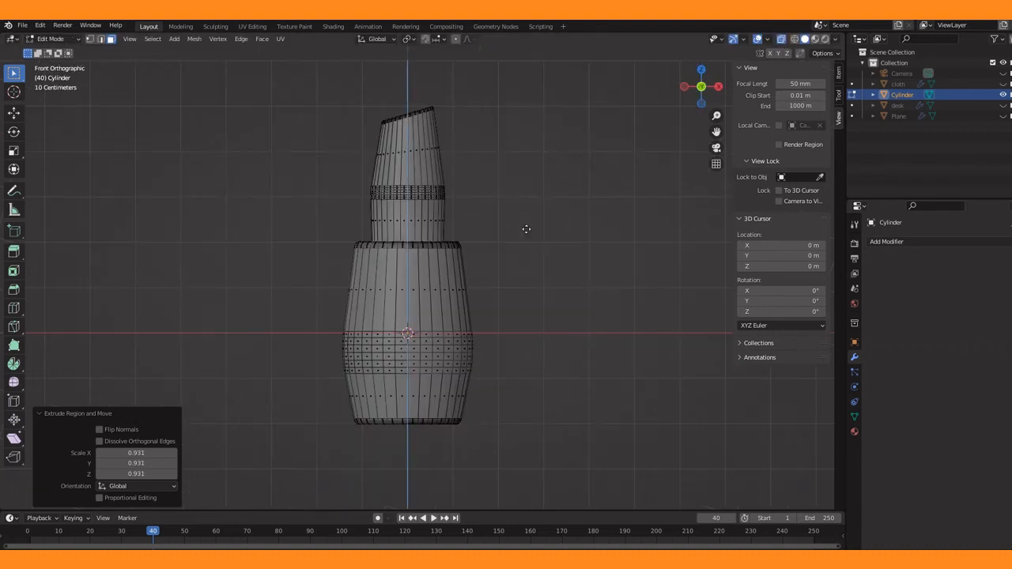
pyautogui.press('e')
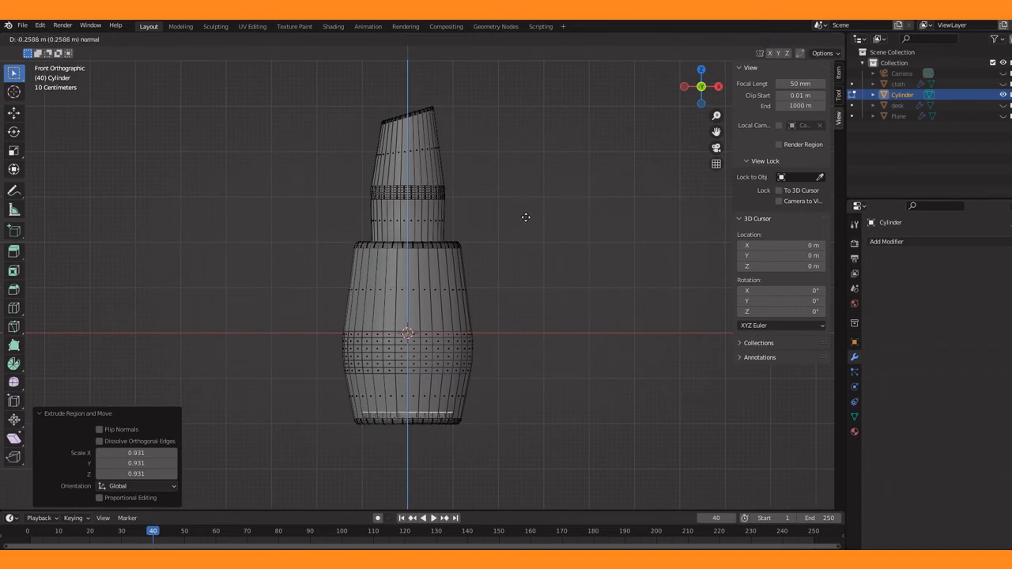
pyautogui.click(526, 217)
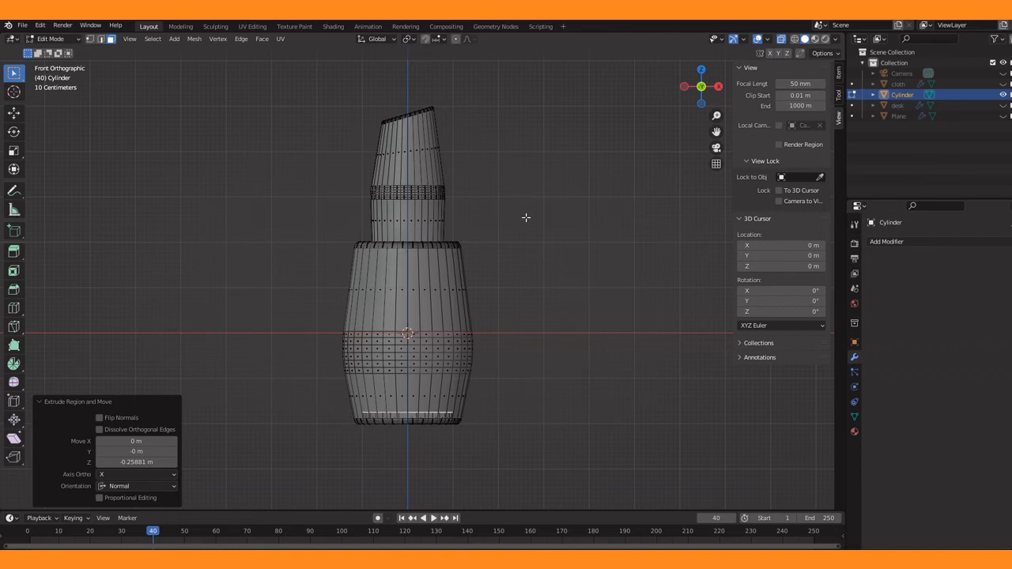
# Create a vertex group for the cylinder and assign the recessed bottom face to it
pyautogui.click(853, 418)
pyautogui.click(1008, 275)
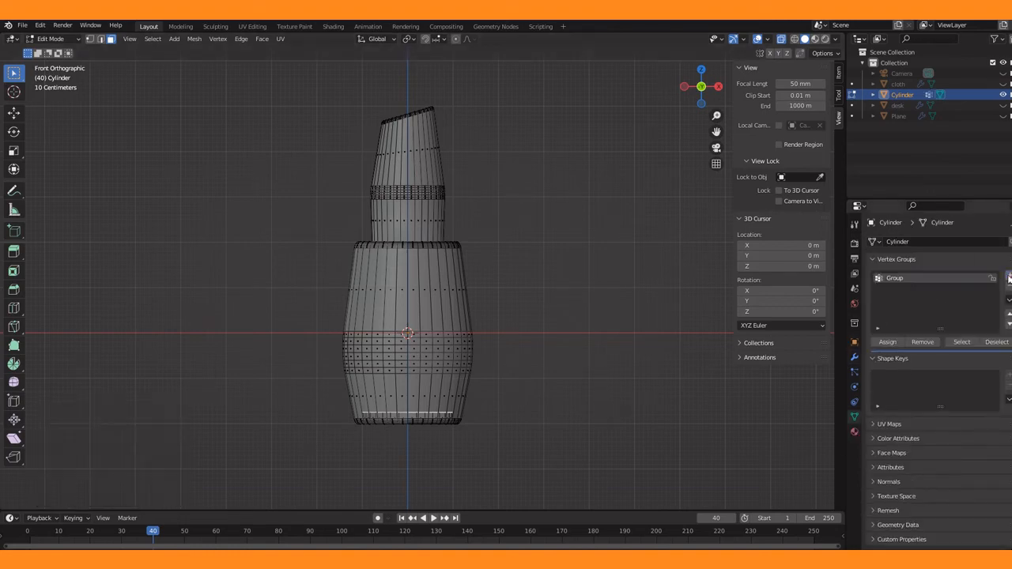
pyautogui.click(887, 342)
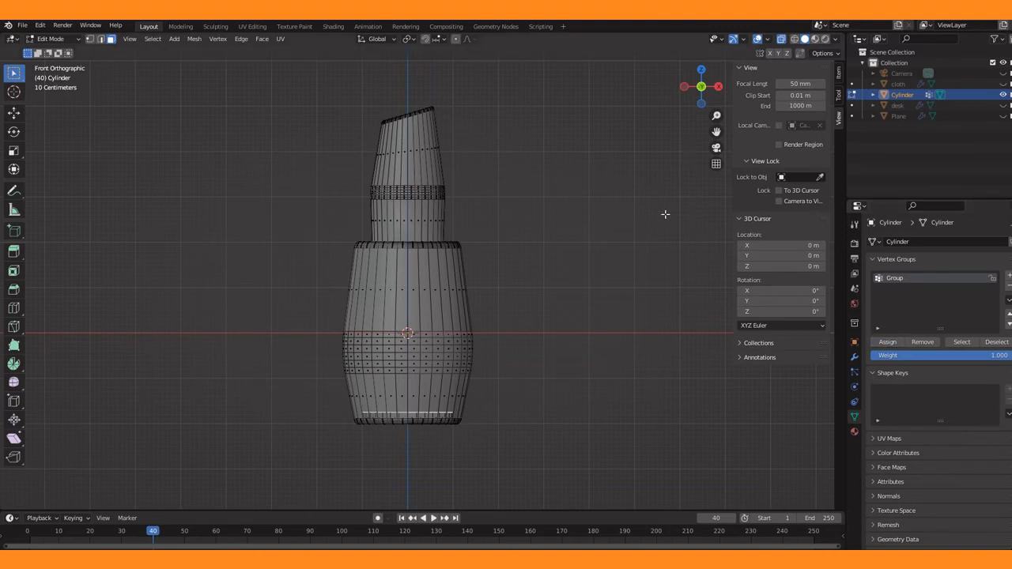
# Extrude the recessed face about 3.56 m up to just below the body's shoulder and assign it to the vertex group
pyautogui.press('e')
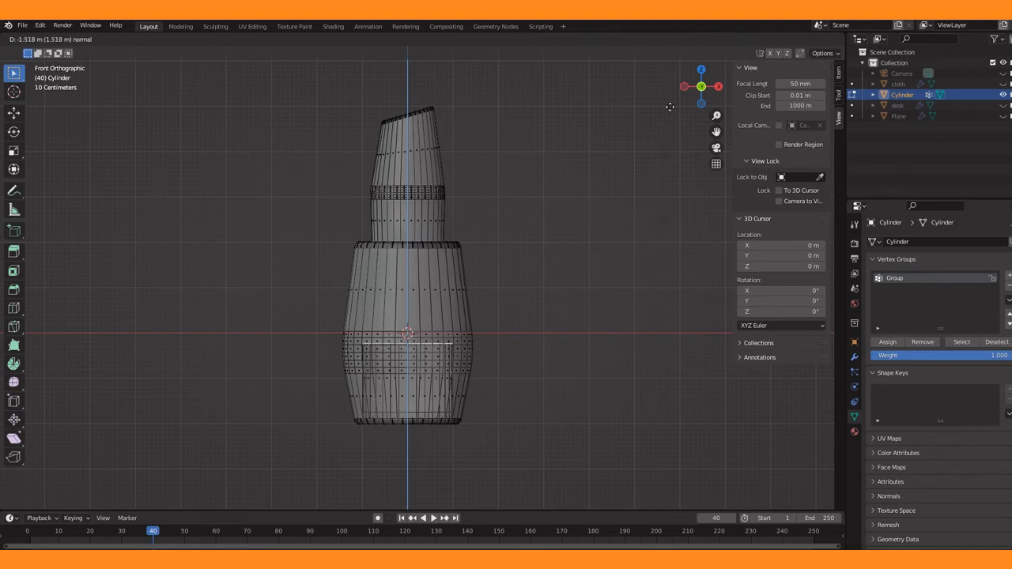
pyautogui.click(669, 53)
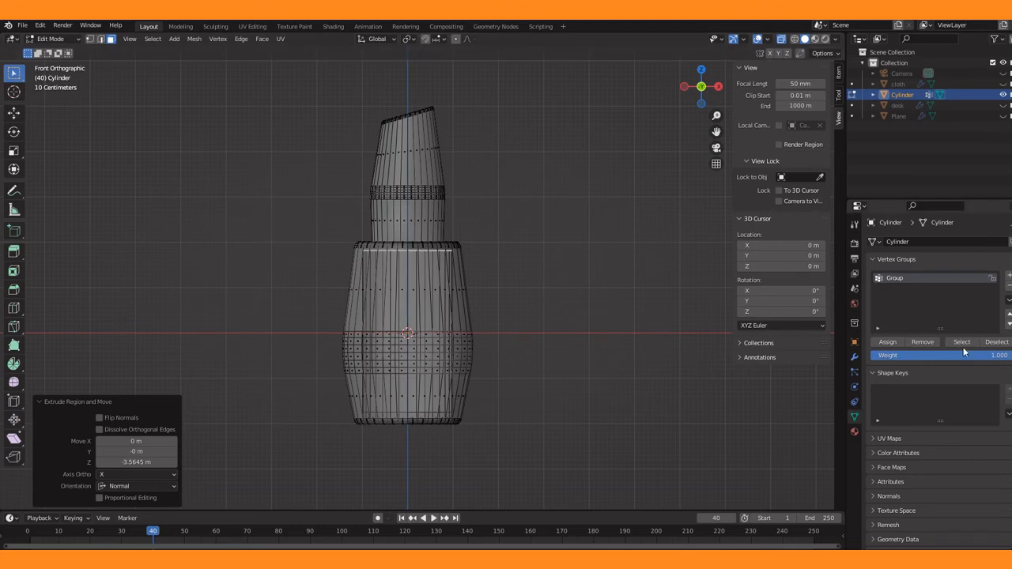
pyautogui.click(887, 341)
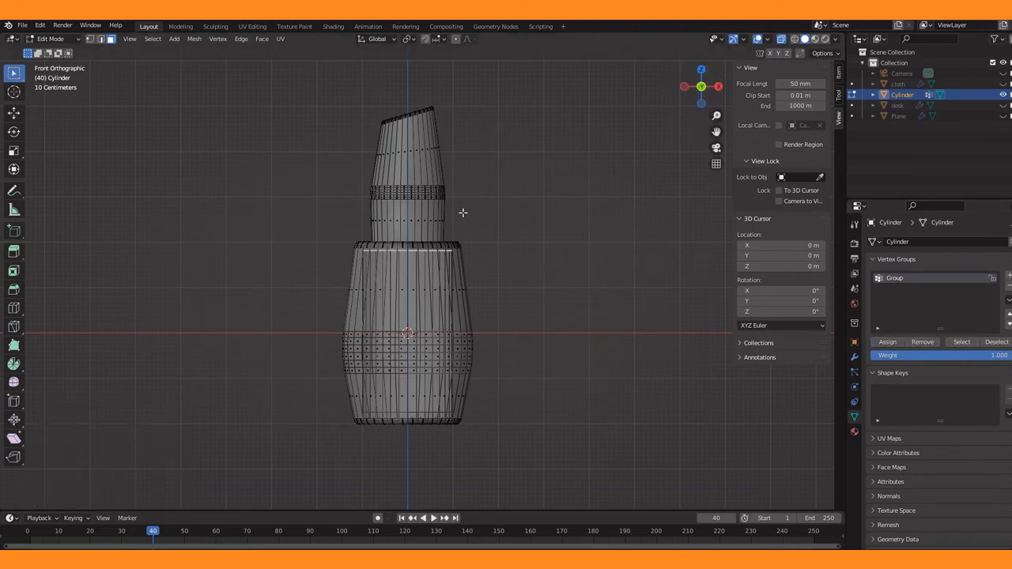
# Try to select the loop of inner wall faces through the see-through outer shell
pyautogui.click(411, 266)
pyautogui.keyDown('alt'); pyautogui.click(413, 251); pyautogui.keyUp('alt')
pyautogui.click(411, 300)
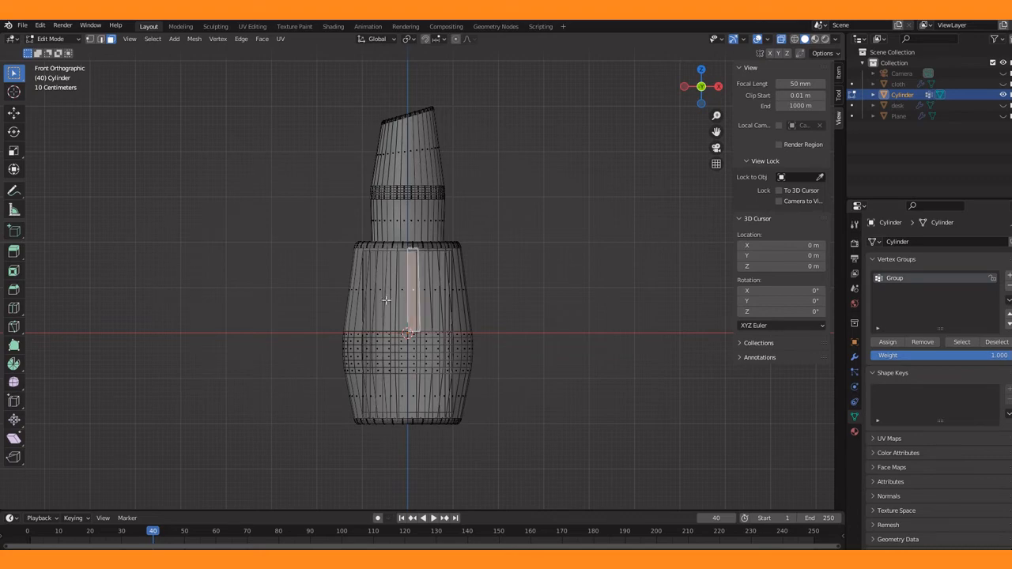
pyautogui.keyDown('alt'); pyautogui.click(393, 314); pyautogui.keyUp('alt')
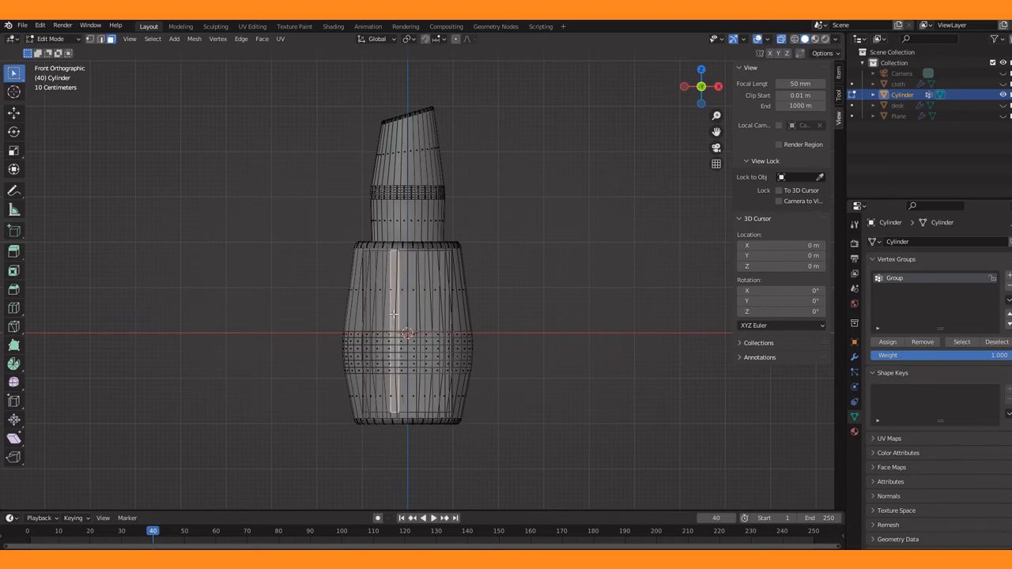
pyautogui.keyDown('alt'); pyautogui.click(393, 314); pyautogui.keyUp('alt')
pyautogui.moveTo(716, 116); pyautogui.dragTo(717, 105)
pyautogui.click(415, 383)
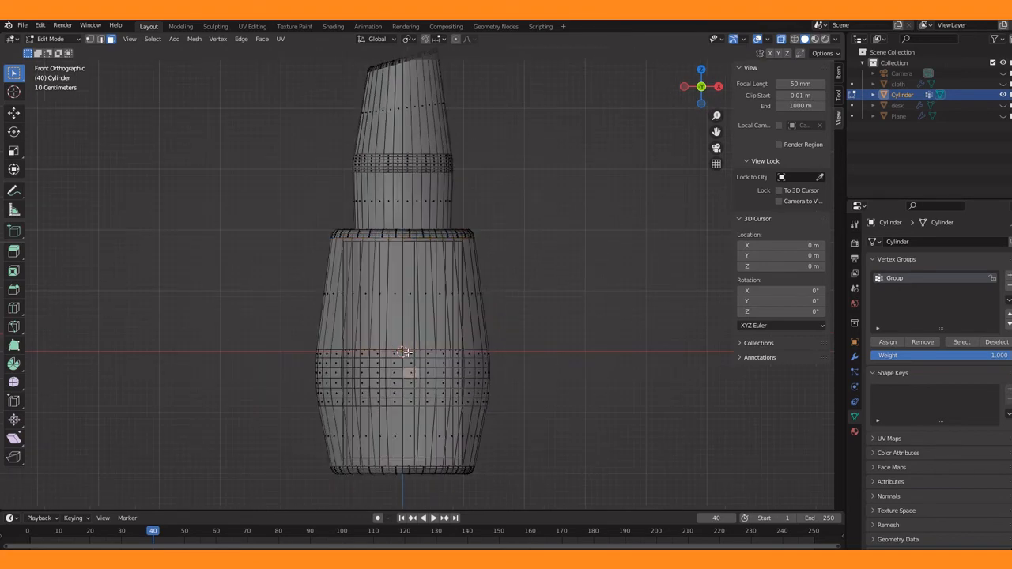
pyautogui.keyDown('alt'); pyautogui.click(409, 342); pyautogui.keyUp('alt')
pyautogui.keyDown('alt'); pyautogui.click(408, 346); pyautogui.keyUp('alt')
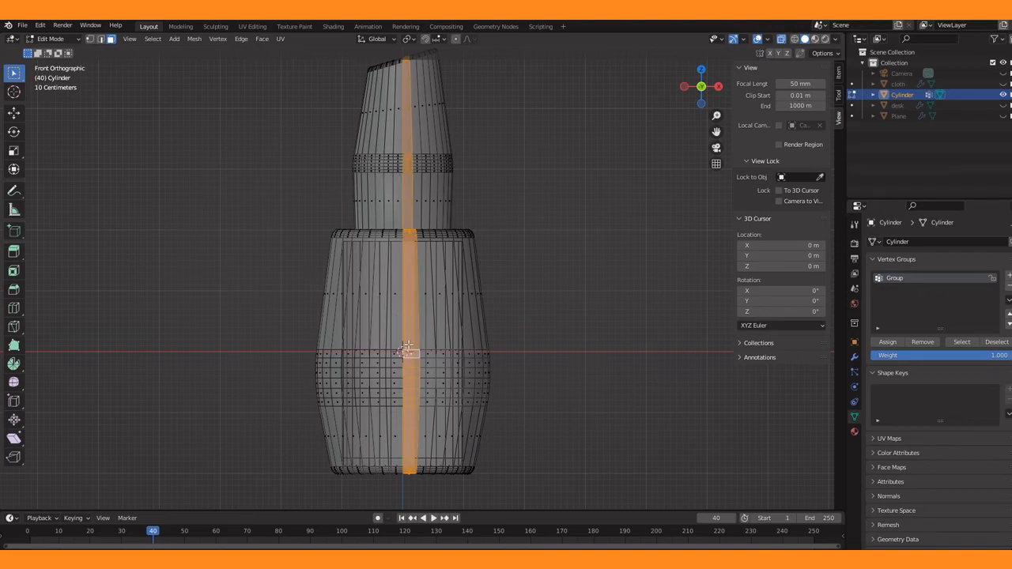
pyautogui.keyDown('alt'); pyautogui.click(407, 348); pyautogui.keyUp('alt')
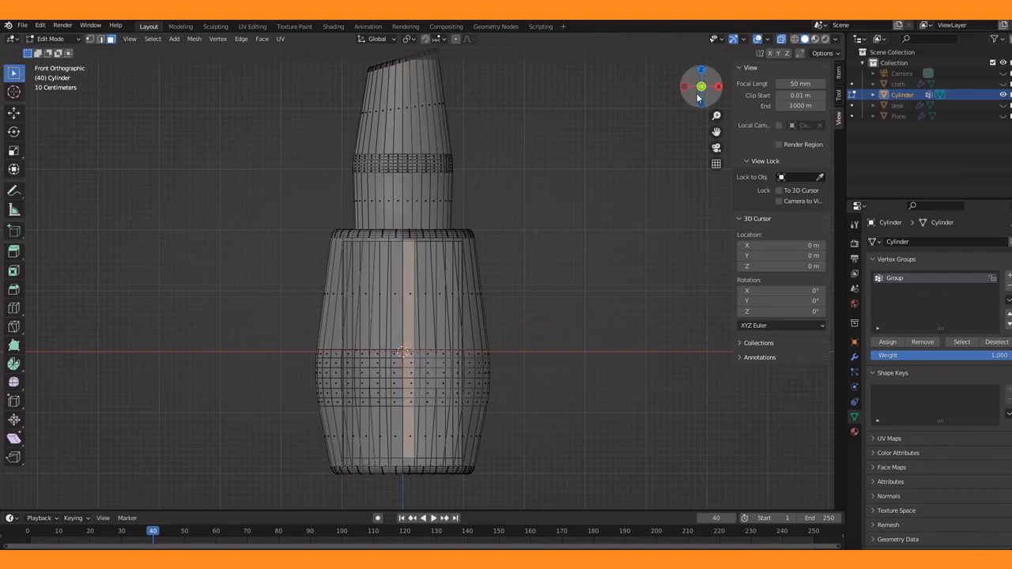
pyautogui.moveTo(697, 92); pyautogui.dragTo(411, 301)
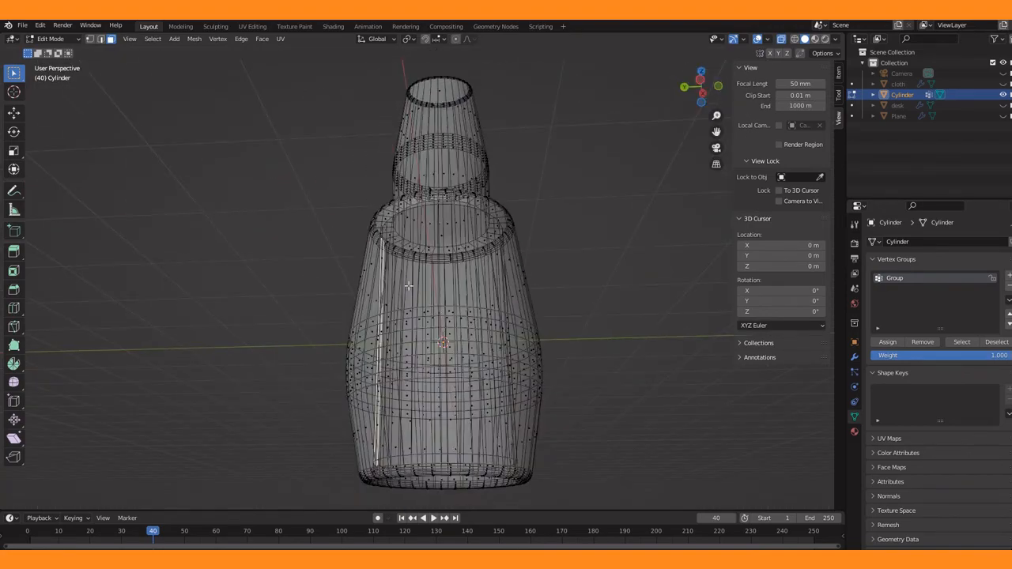
pyautogui.keyDown('alt'); pyautogui.click(408, 287); pyautogui.keyUp('alt')
pyautogui.keyDown('alt'); pyautogui.click(407, 298); pyautogui.keyUp('alt')
pyautogui.keyDown('alt'); pyautogui.click(406, 298); pyautogui.keyUp('alt')
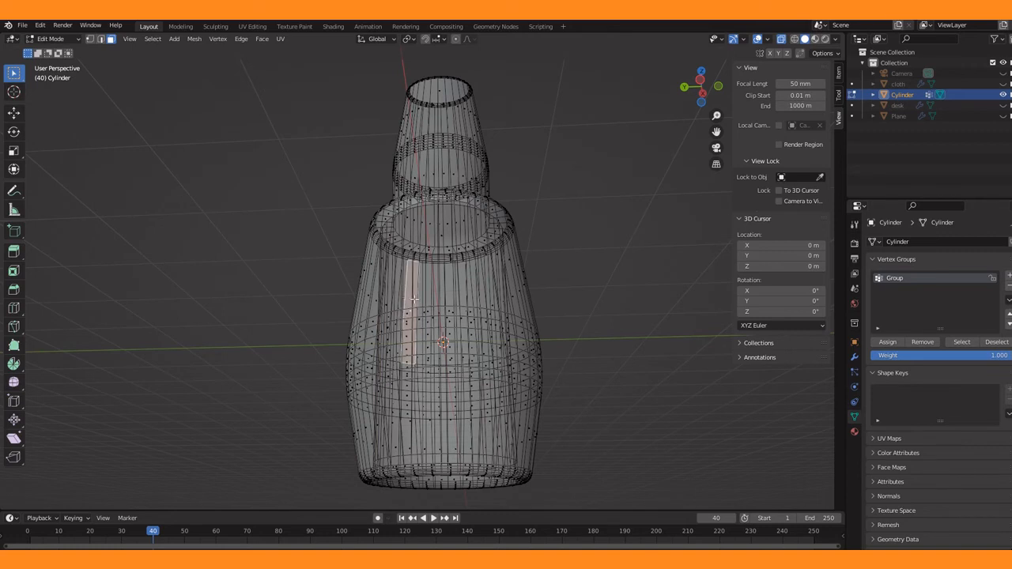
pyautogui.keyDown('alt'); pyautogui.click(418, 301); pyautogui.keyUp('alt')
pyautogui.keyDown('alt'); pyautogui.keyDown('shift'); pyautogui.click(447, 303); pyautogui.keyUp('shift'); pyautogui.keyUp('alt')
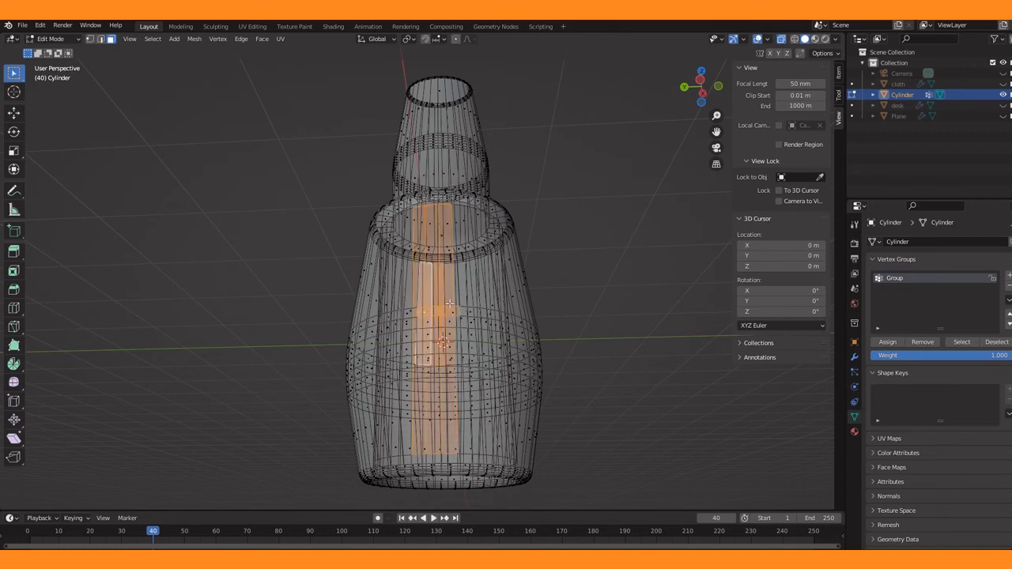
pyautogui.hotkey('alt', 'a')
pyautogui.keyDown('alt'); pyautogui.click(472, 334); pyautogui.keyUp('alt')
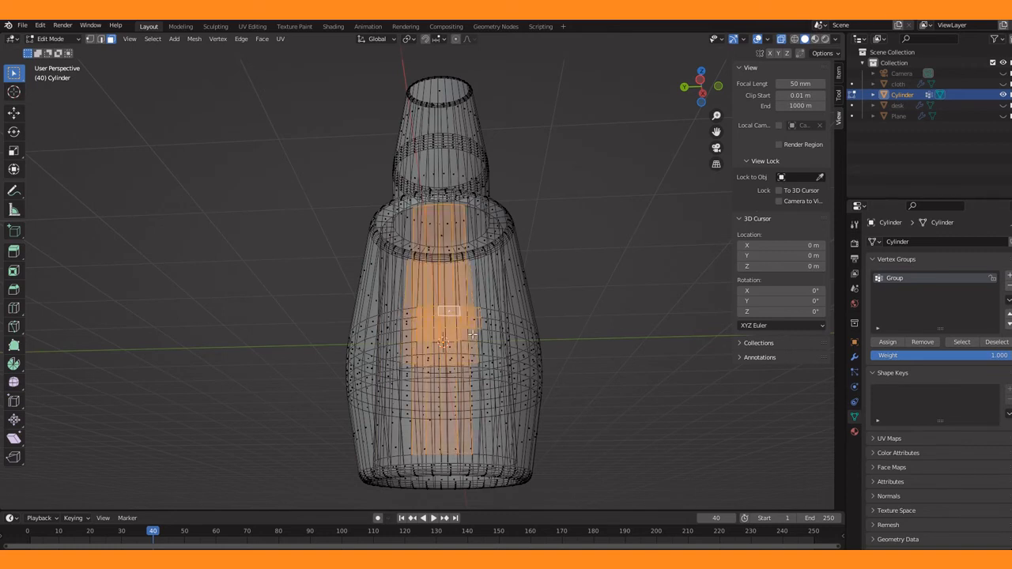
# Select the full ring of inner wall faces inside the body and assign it to the vertex group
pyautogui.moveTo(700, 85); pyautogui.dragTo(684, 89)
pyautogui.keyDown('alt'); pyautogui.click(359, 322); pyautogui.keyUp('alt')
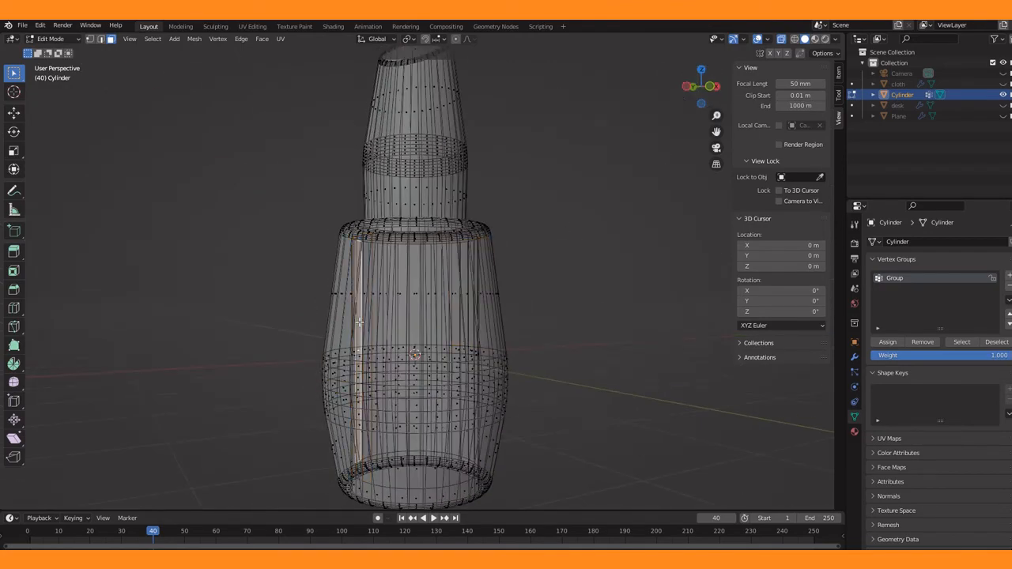
pyautogui.keyDown('alt'); pyautogui.click(359, 322); pyautogui.keyUp('alt')
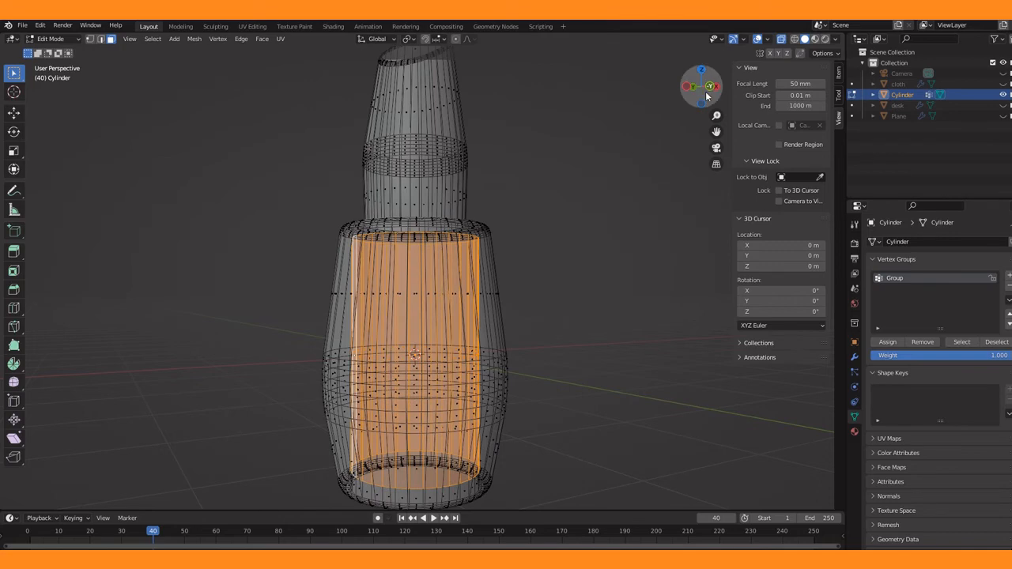
pyautogui.moveTo(707, 95); pyautogui.dragTo(680, 103)
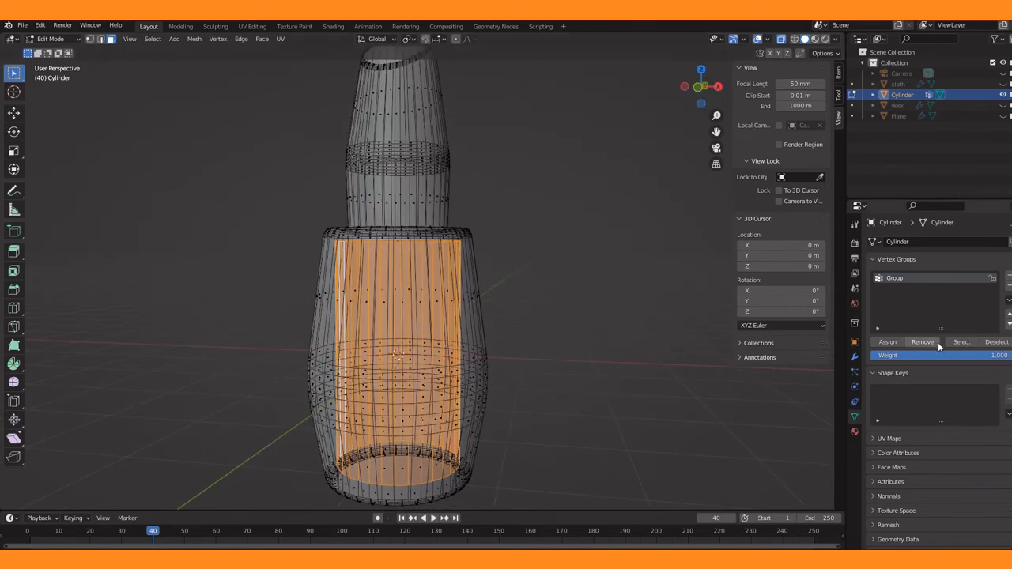
pyautogui.click(890, 342)
pyautogui.hotkey('ctrl', 'r')
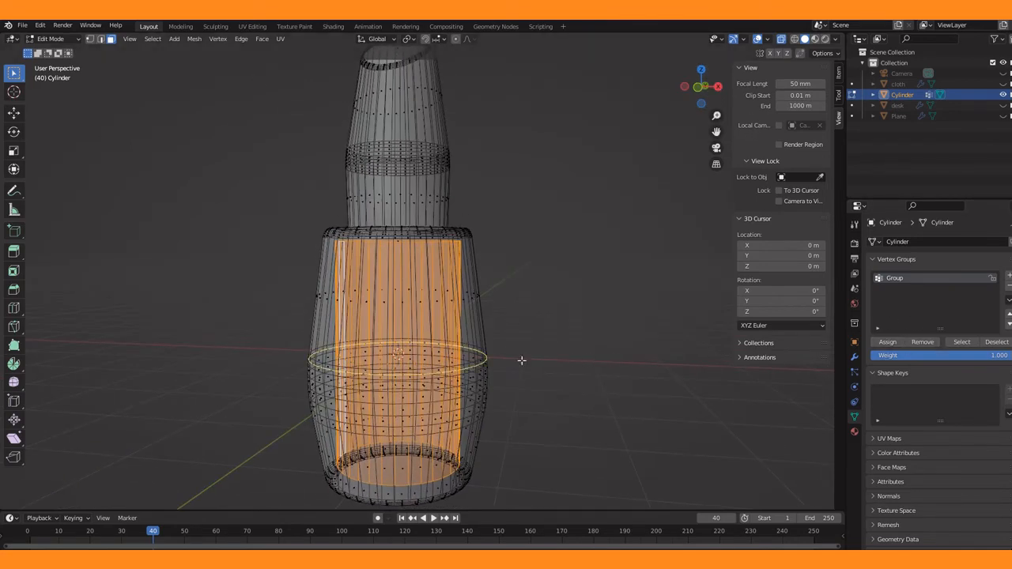
pyautogui.click(521, 360)
pyautogui.rightClick(521, 360)
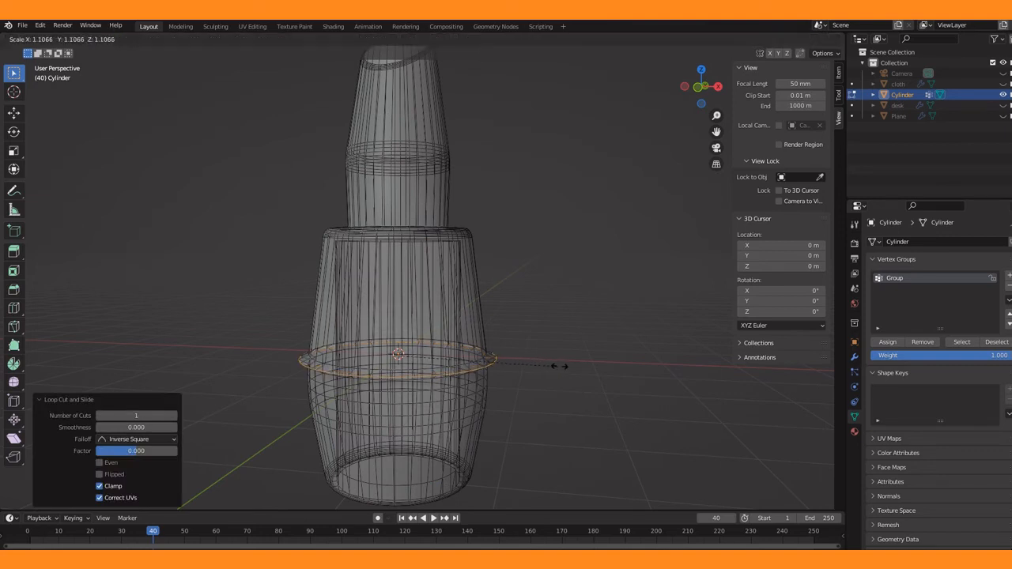
pyautogui.click(566, 366)
pyautogui.hotkey('ctrl', 'z')
# Drop the outer loop's scaling and add a centred loop cut around the body's inner wall
pyautogui.click(444, 356)
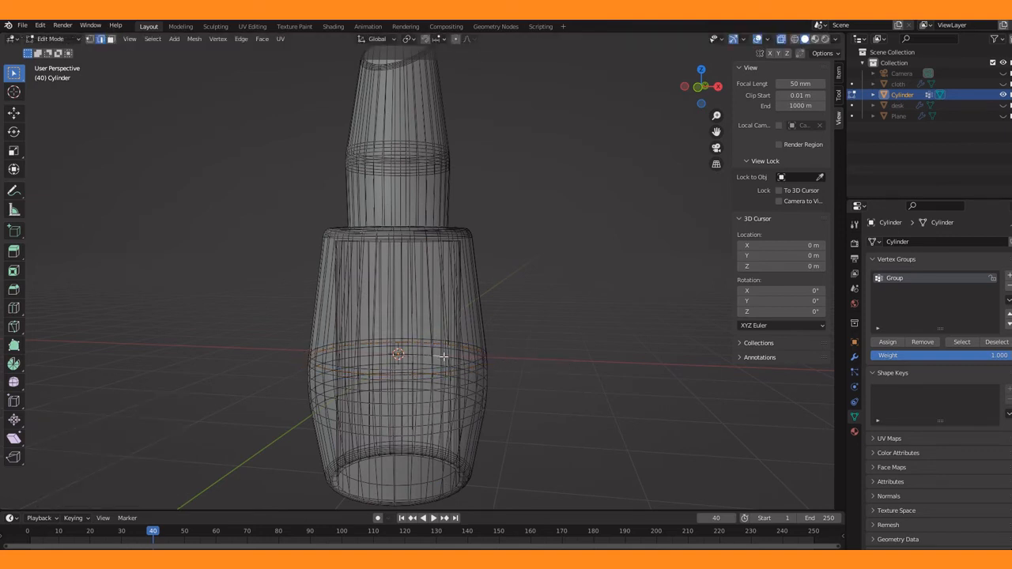
pyautogui.click(431, 323)
pyautogui.click(441, 329)
pyautogui.hotkey('ctrl', 'r')
pyautogui.click(438, 331)
pyautogui.rightClick(437, 332)
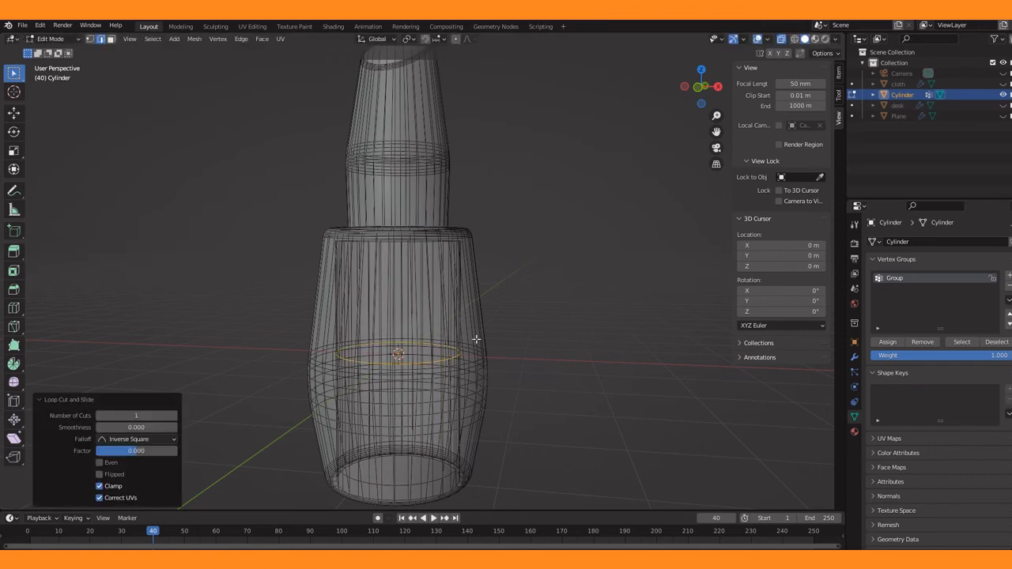
# Scale the new inner loop up about 1.231 times and lower it about 0.32 m along Z
pyautogui.press('KP_1')
pyautogui.press('s')
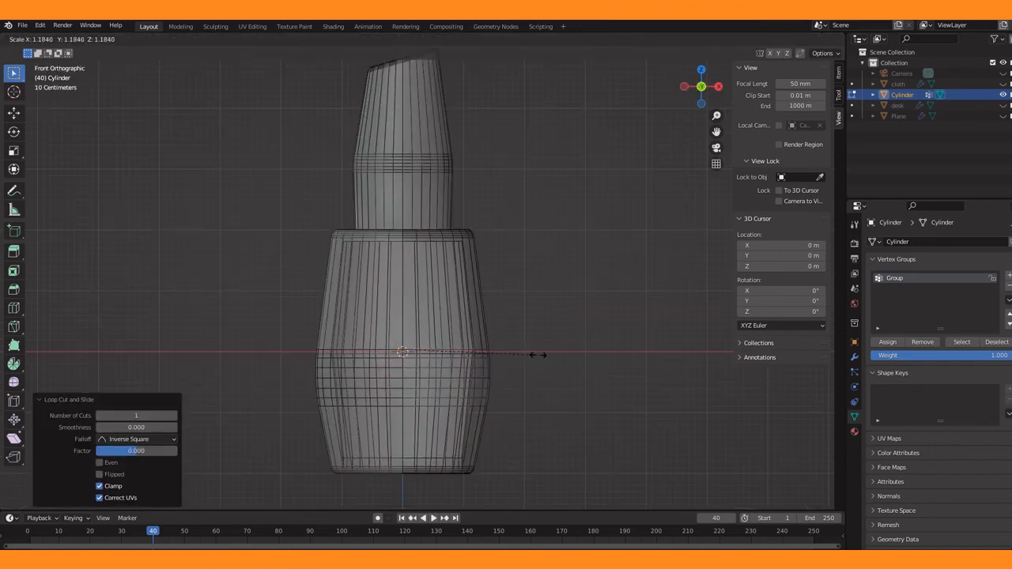
pyautogui.click(541, 356)
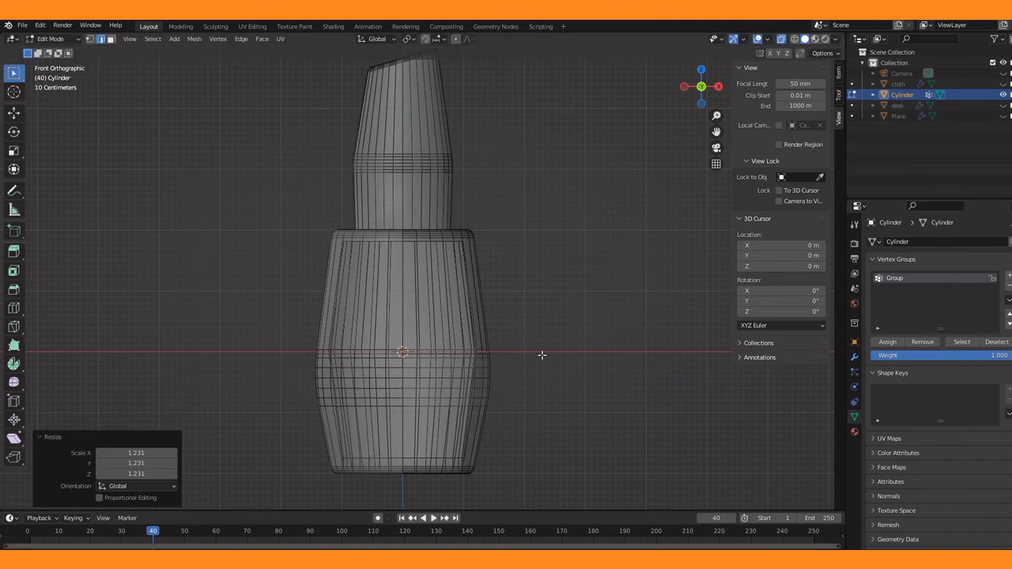
pyautogui.press('g')
pyautogui.press('z')
pyautogui.click(541, 375)
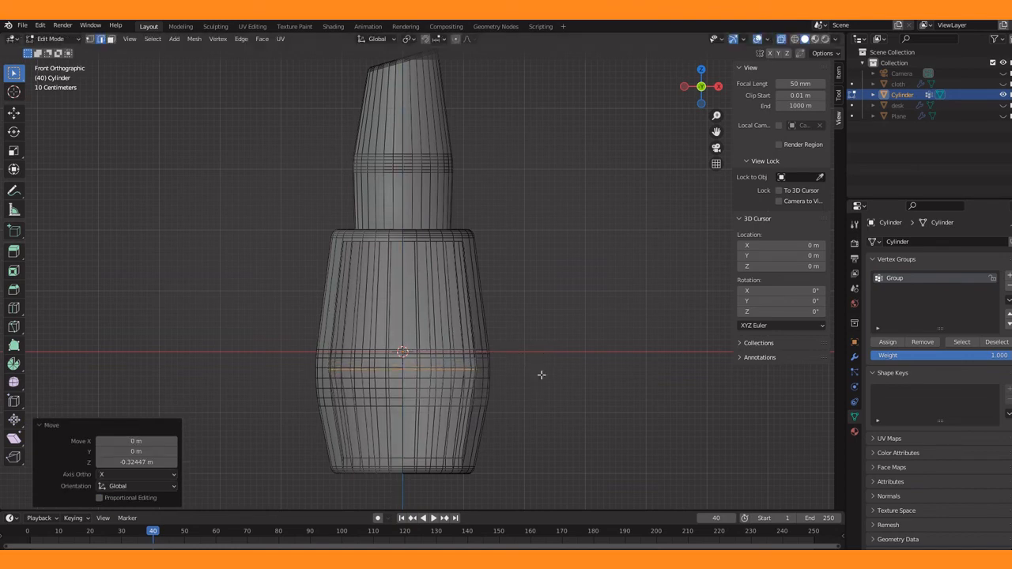
pyautogui.hotkey('ctrl', 'b')
pyautogui.scroll(5, 570, 391)
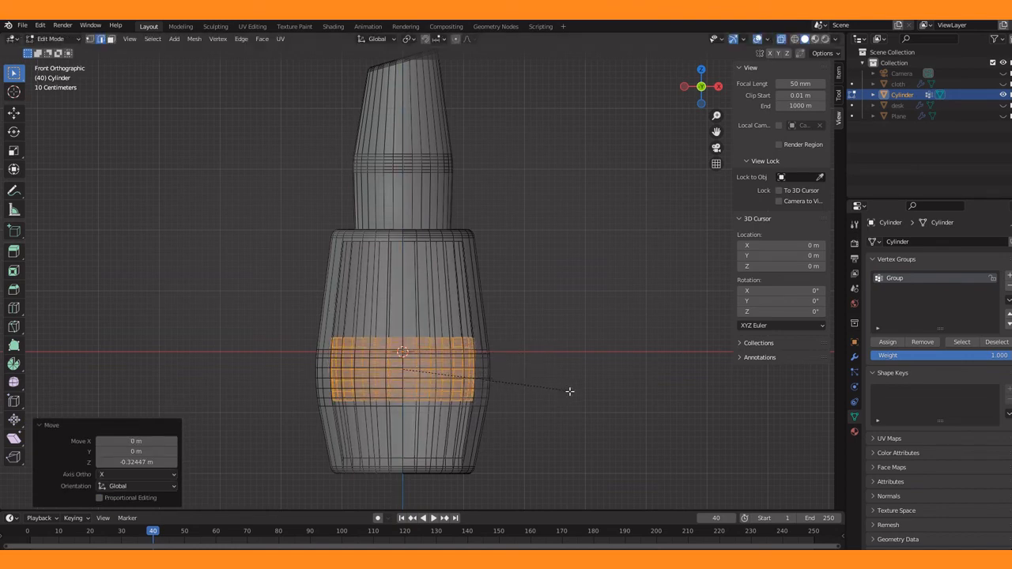
pyautogui.click(570, 391)
pyautogui.hotkey('ctrl', 'z')
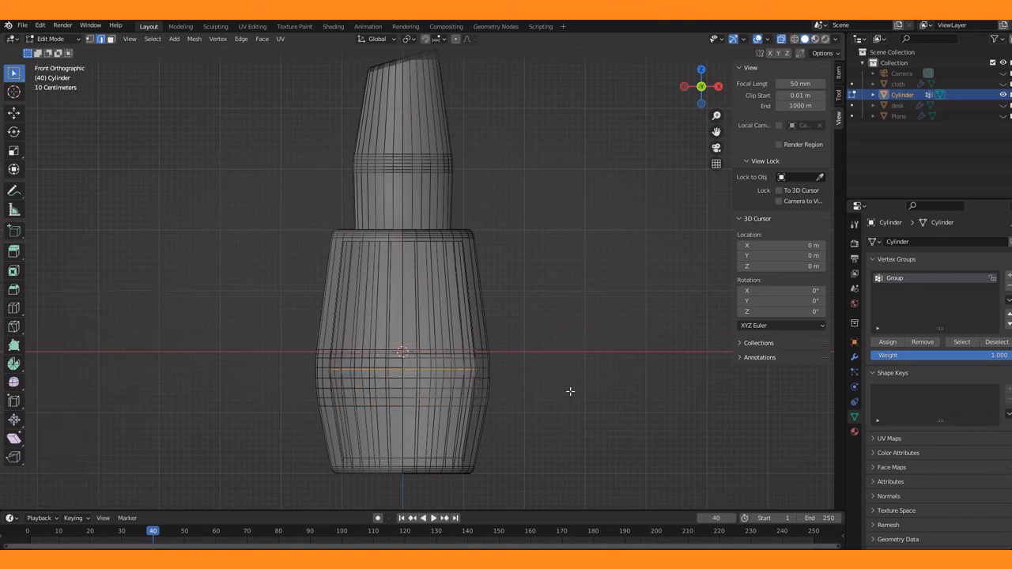
# Scale the inner loop up about 1.036 times and bevel it about 0.331 m wide with 6 segments
pyautogui.press('s')
pyautogui.click(577, 393)
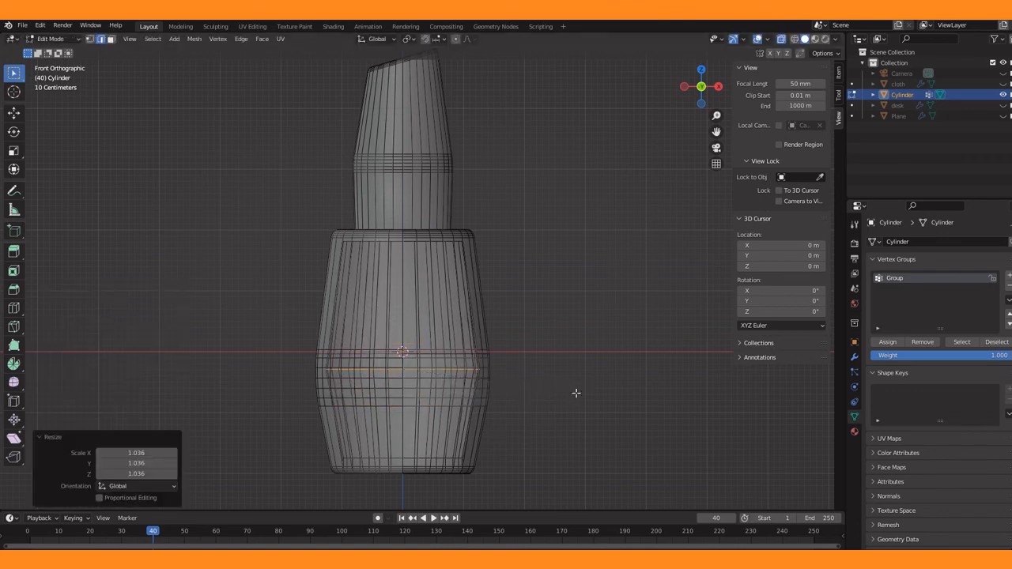
pyautogui.hotkey('ctrl', 'b')
pyautogui.click(605, 415)
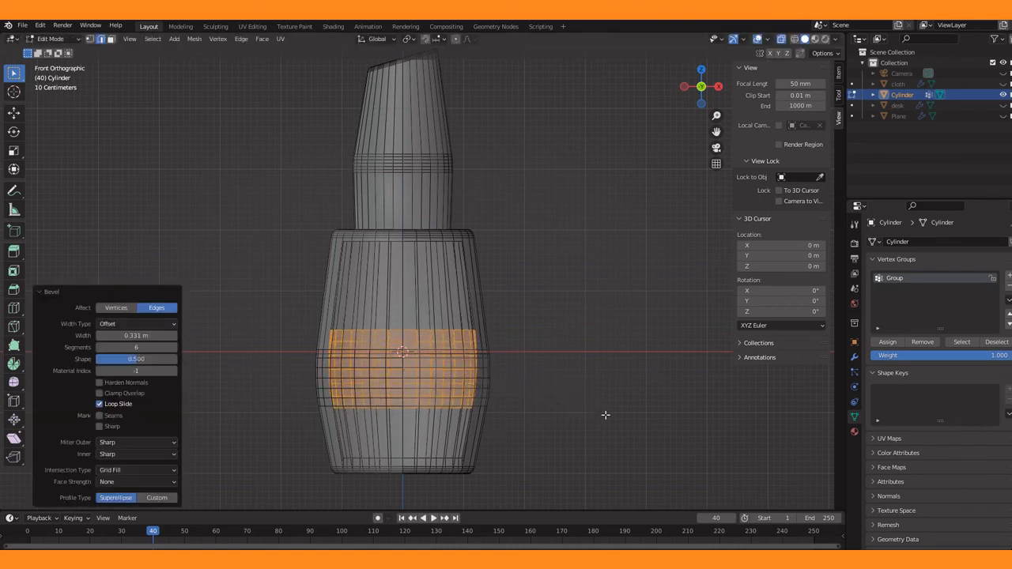
pyautogui.click(173, 350)
pyautogui.click(173, 349)
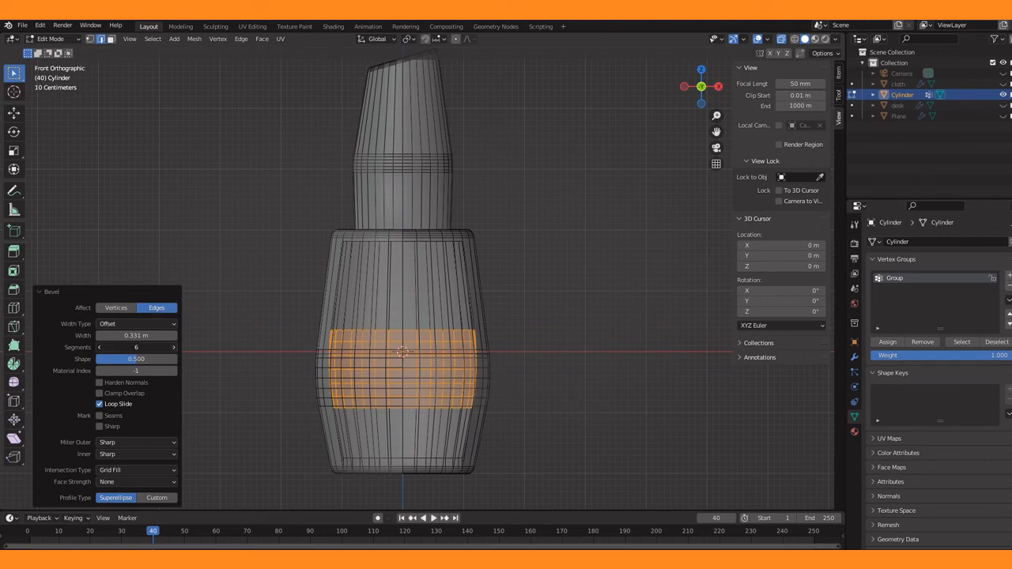
pyautogui.click(172, 350)
# Assign the bevelled inner-wall band to the vertex group and select the group's members to check its coverage
pyautogui.click(887, 341)
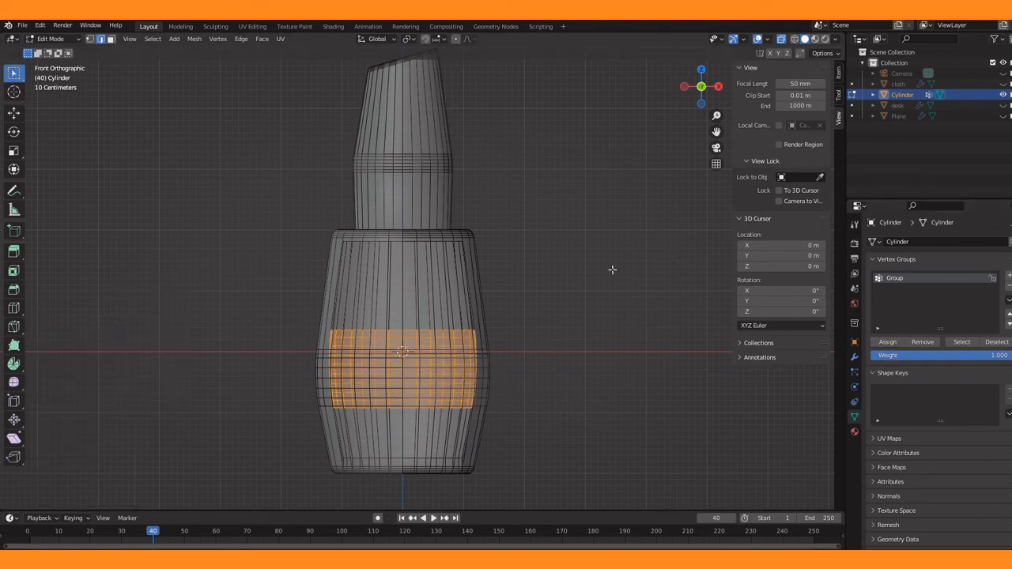
pyautogui.click(962, 340)
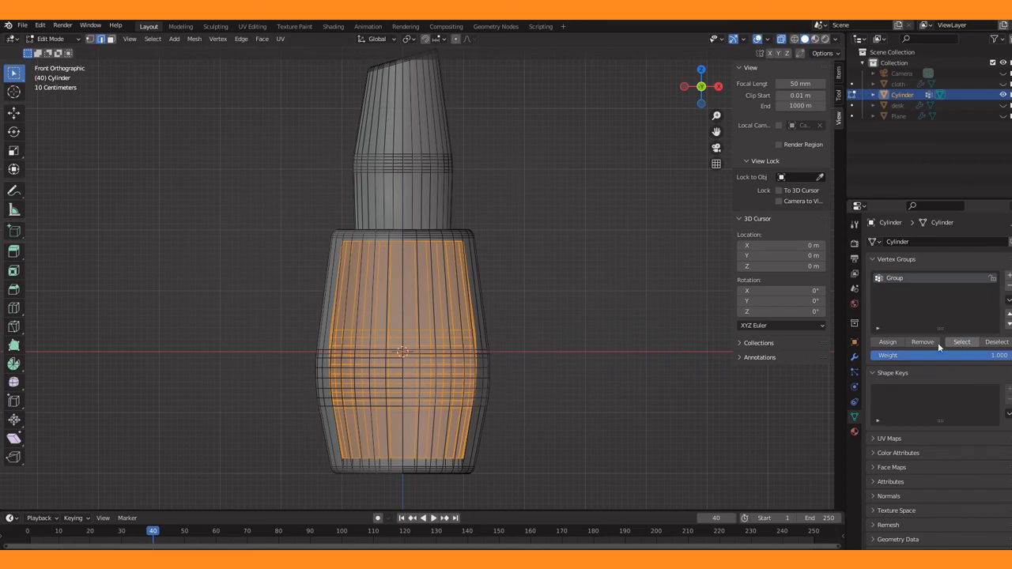
pyautogui.click(641, 276)
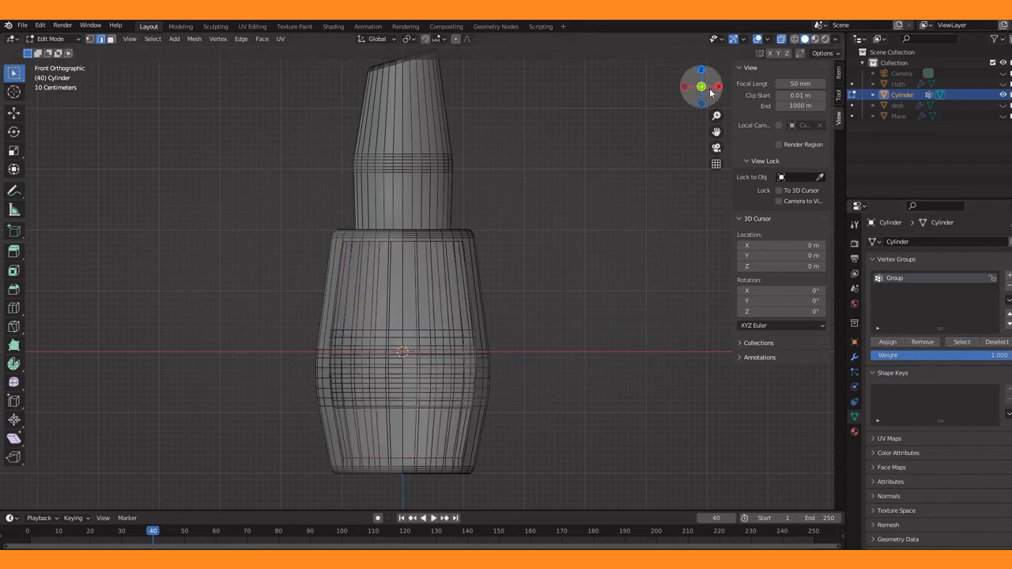
# Return to Object Mode and turn off X-ray display
pyautogui.moveTo(701, 84); pyautogui.dragTo(678, 79)
pyautogui.press('KP_1')
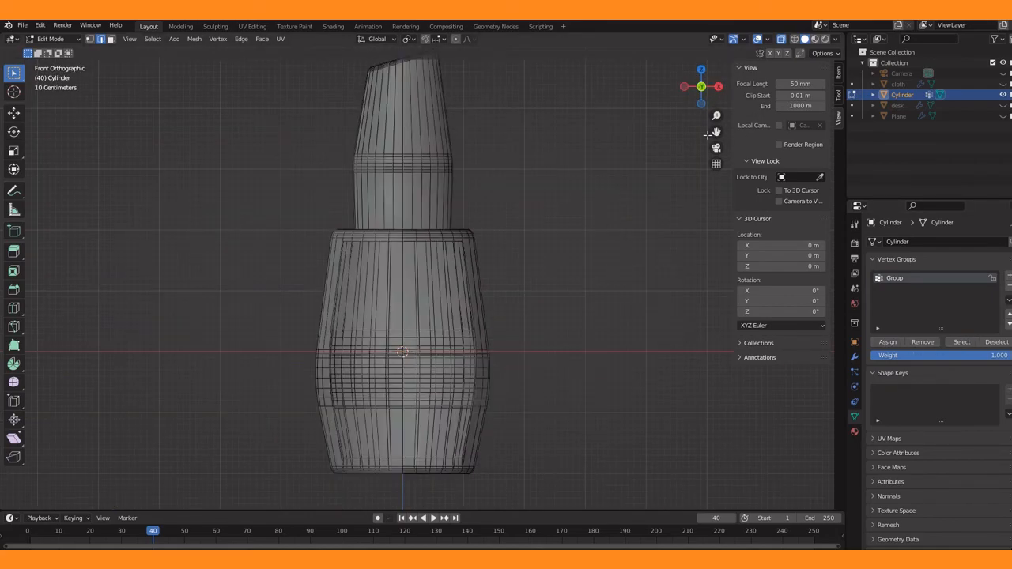
pyautogui.moveTo(717, 115); pyautogui.dragTo(605, 156)
pyautogui.press('Tab')
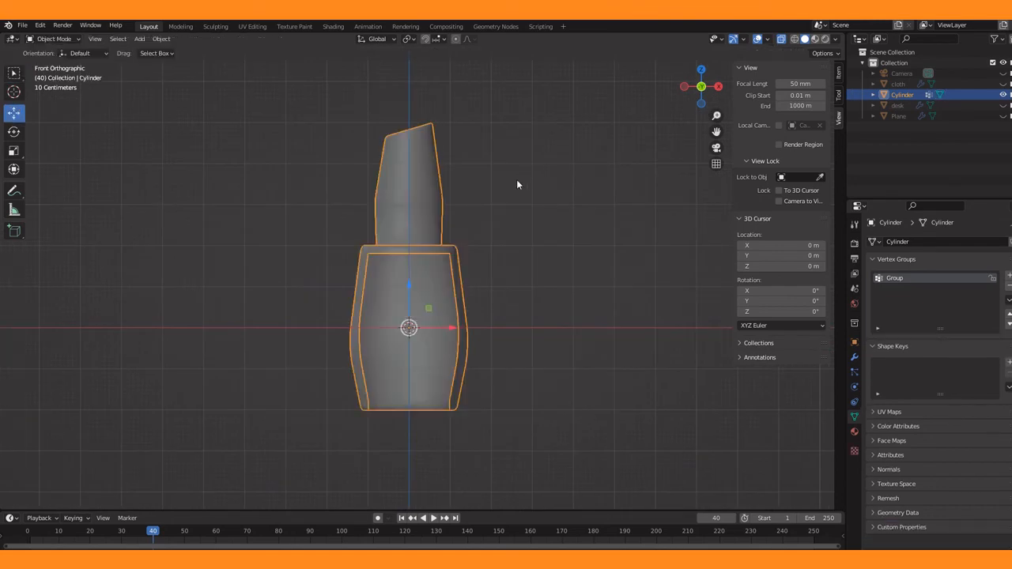
pyautogui.click(782, 40)
# Fill the edge loop at the inner rim of the body's open base with a face and return to Object Mode
pyautogui.moveTo(693, 95); pyautogui.dragTo(620, 0)
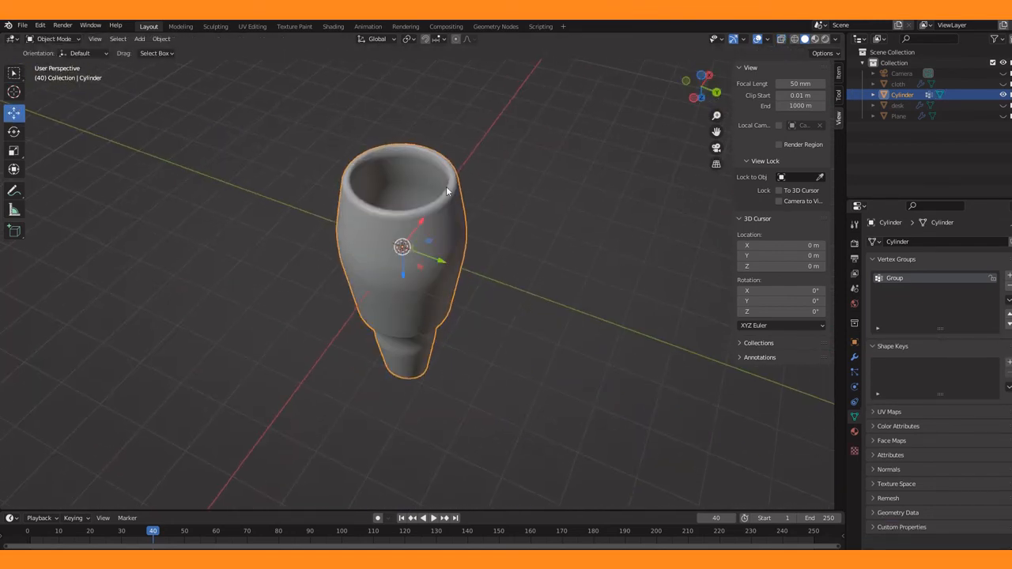
pyautogui.press('Tab')
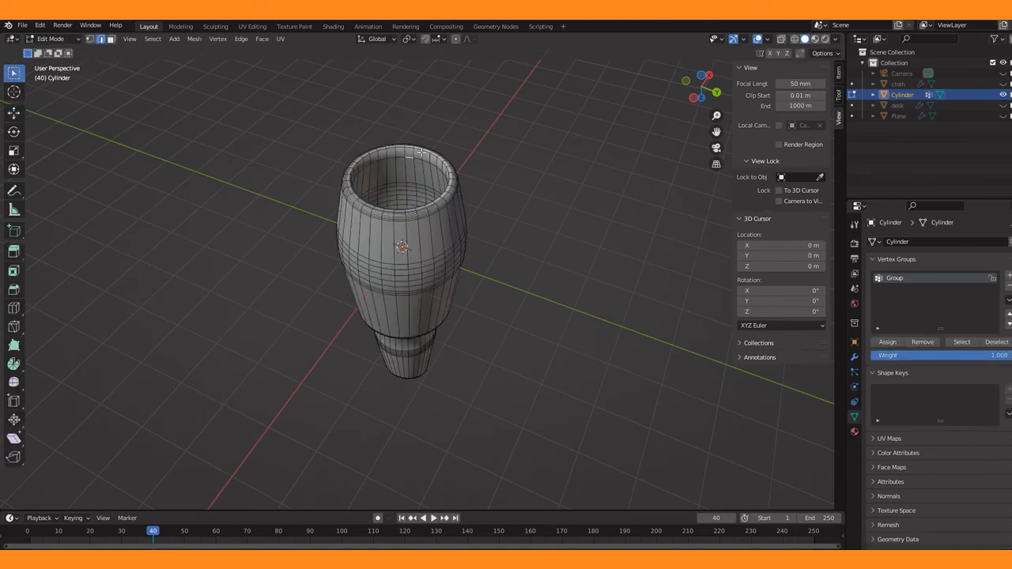
pyautogui.moveTo(680, 87); pyautogui.dragTo(411, 169)
pyautogui.keyDown('alt'); pyautogui.click(401, 173); pyautogui.keyUp('alt')
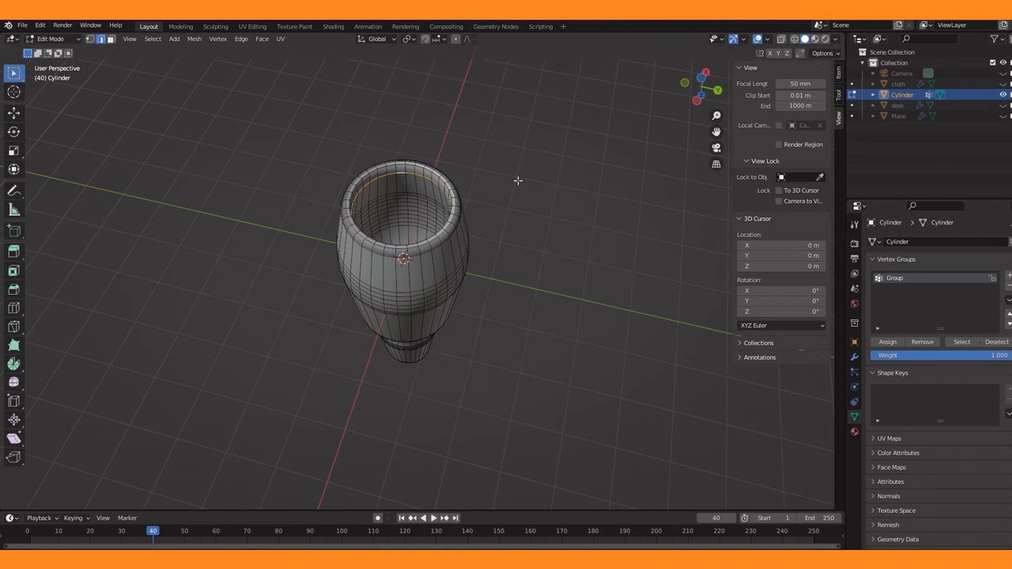
pyautogui.keyDown('alt'); pyautogui.click(408, 164); pyautogui.keyUp('alt')
pyautogui.press('f')
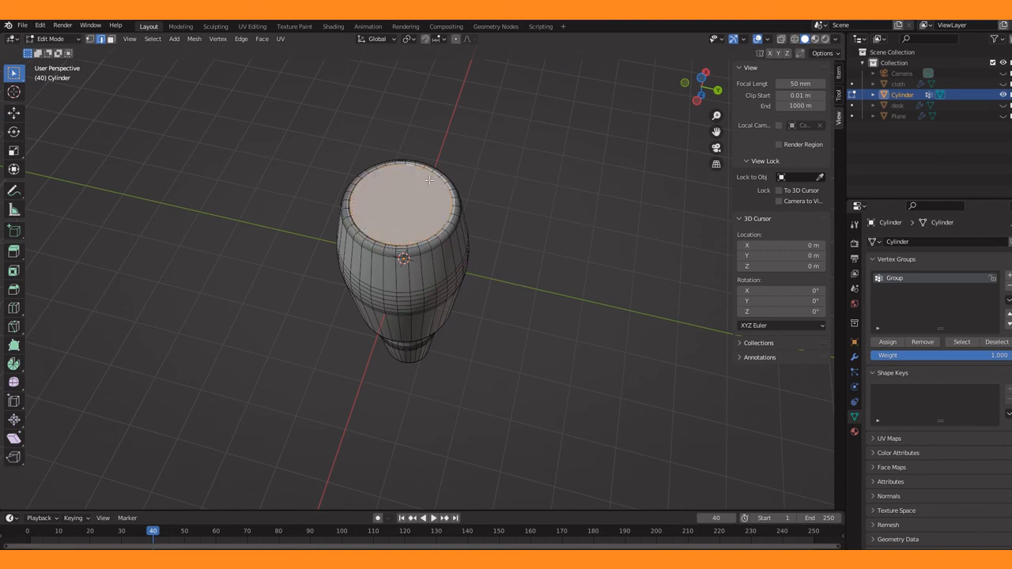
pyautogui.click(511, 161)
pyautogui.moveTo(703, 90); pyautogui.dragTo(699, 257)
pyautogui.press('Tab')
pyautogui.moveTo(703, 87)
pyautogui.mouseDown()
pyautogui.moveTo(701, 23)
pyautogui.moveTo(700, 83)
pyautogui.mouseUp()
pyautogui.press('KP_1')
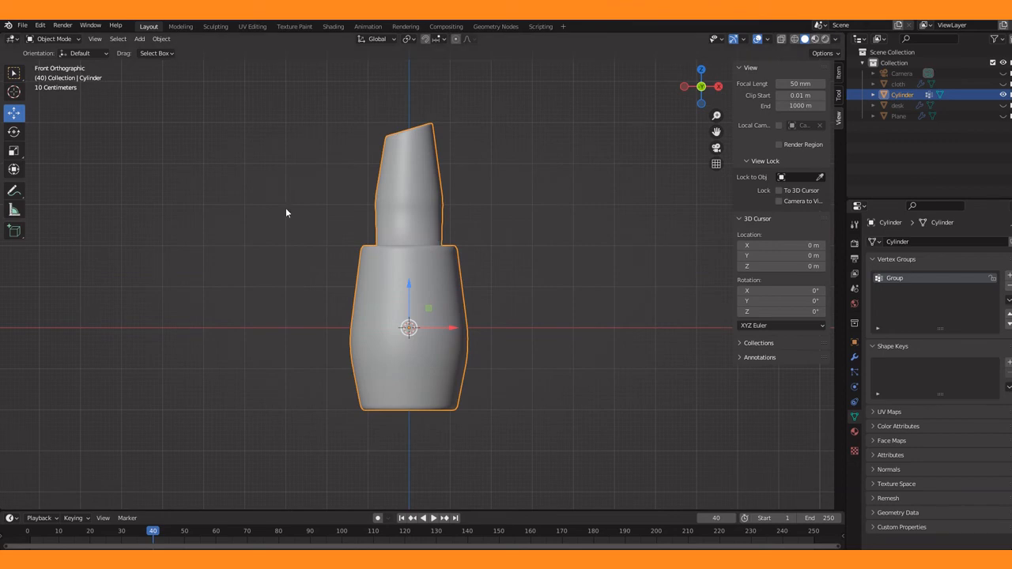
# Add a text object and rotate it 90° about the X axis
pyautogui.hotkey('shift', 'a')
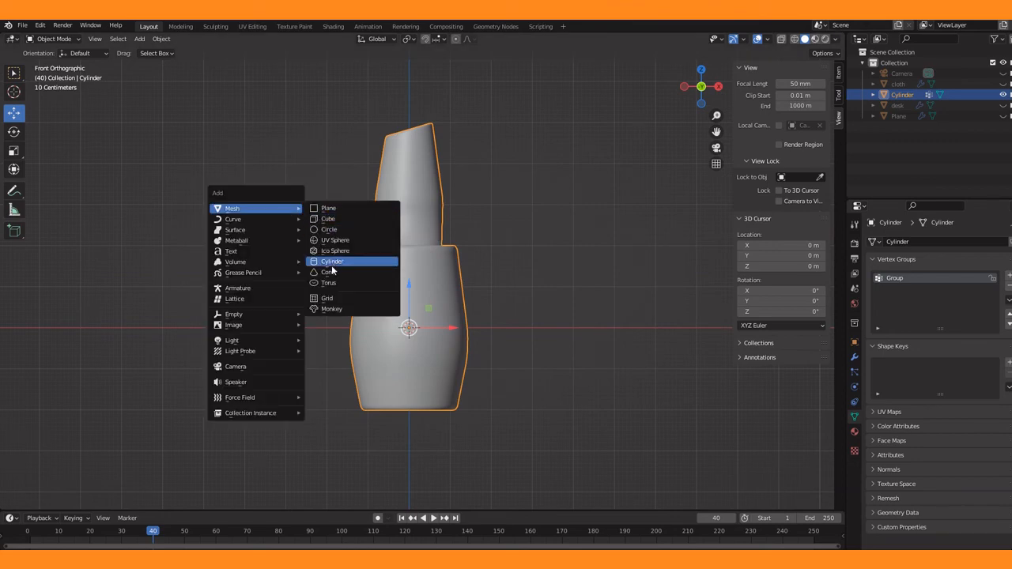
pyautogui.click(242, 251)
pyautogui.write('rx90')
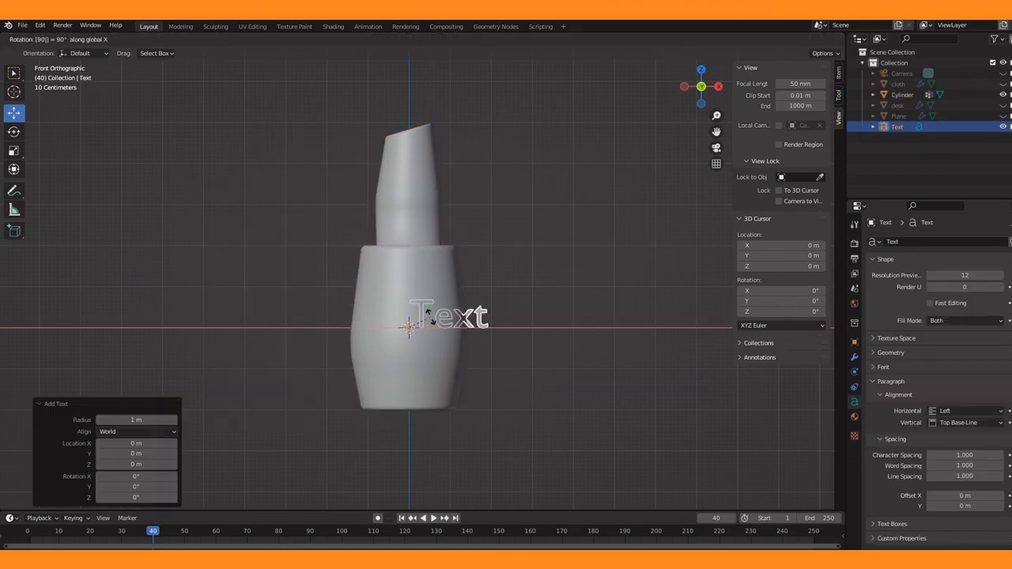
pyautogui.press('Return')
# Move the text about 2.03 m along X so it stands beside the lipstick
pyautogui.press('g')
pyautogui.press('x')
pyautogui.click(572, 327)
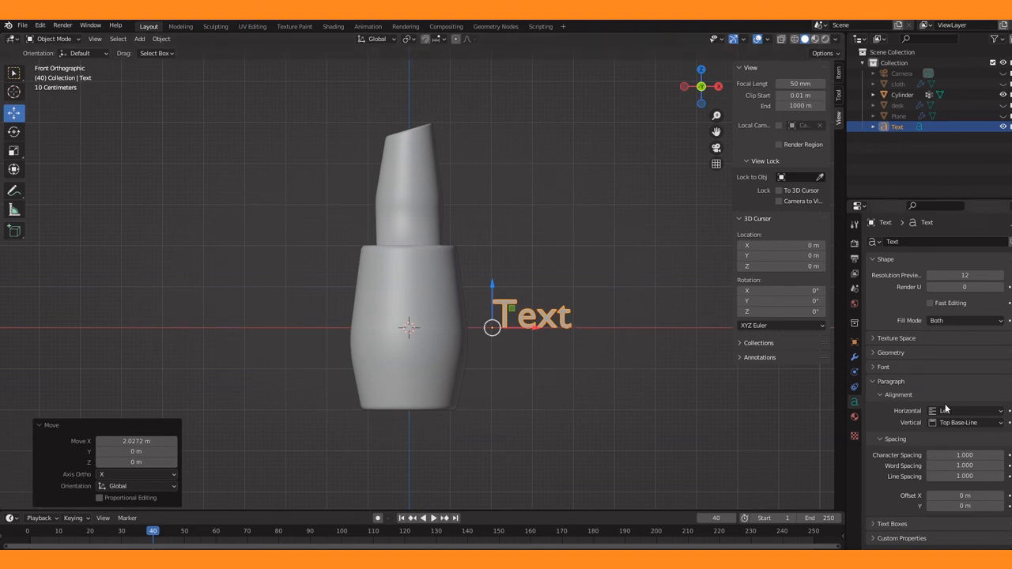
# Load Petit Formal Script Regular from the Downloads folder as the text's regular font
pyautogui.click(878, 367)
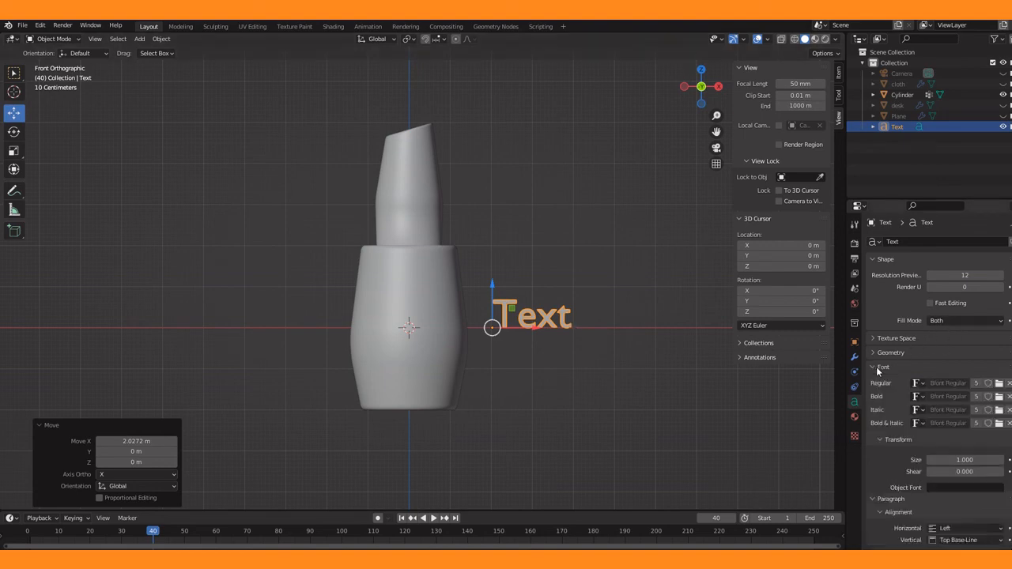
pyautogui.click(999, 383)
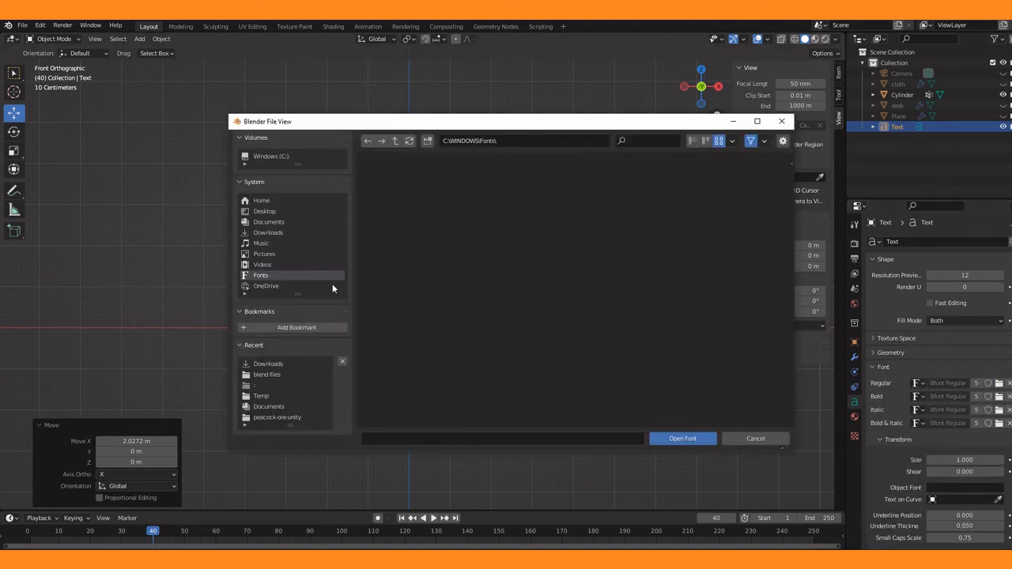
pyautogui.click(265, 232)
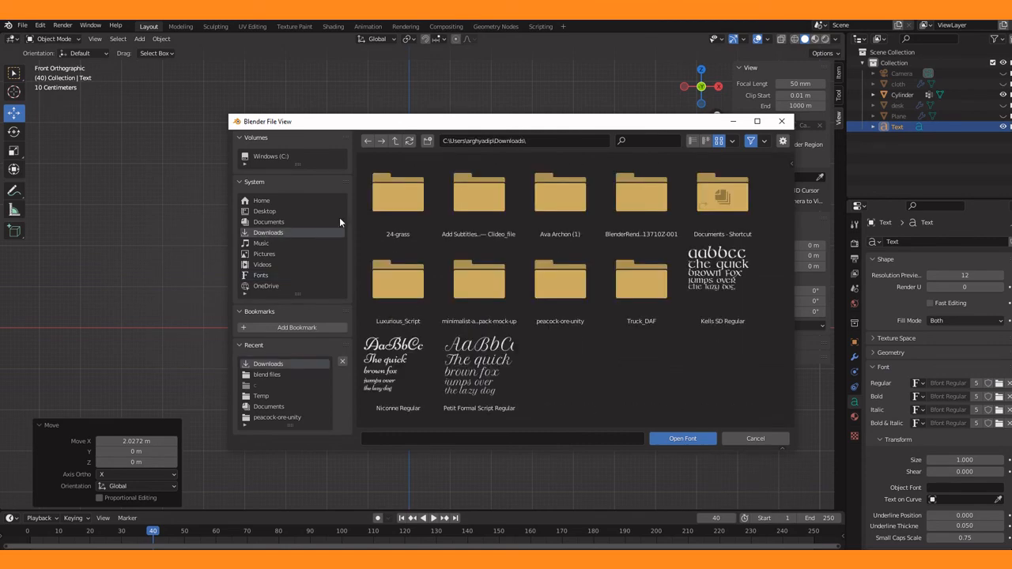
pyautogui.click(476, 363)
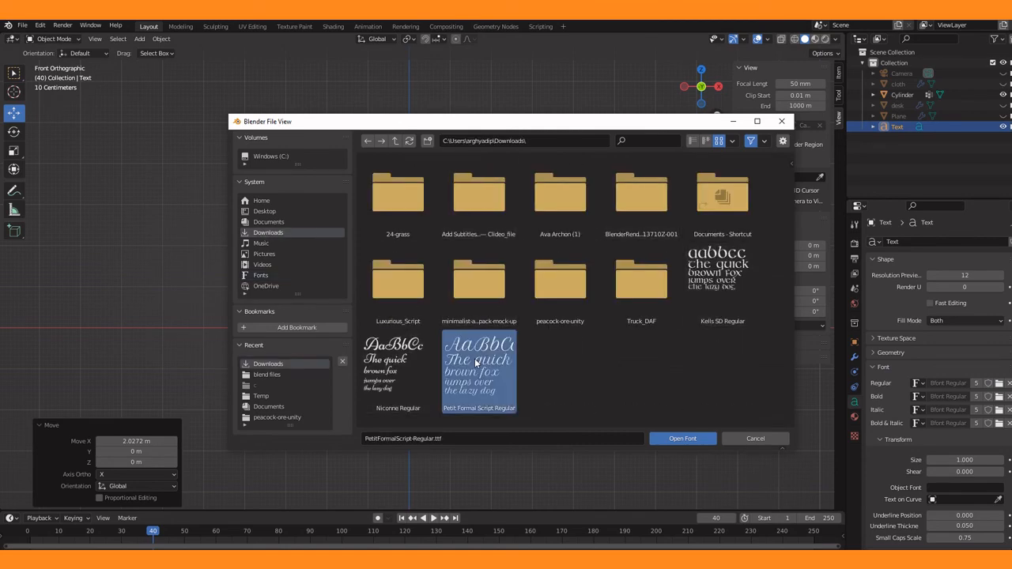
pyautogui.click(662, 439)
# Replace the text object's default content with "Liba"
pyautogui.press('Tab')
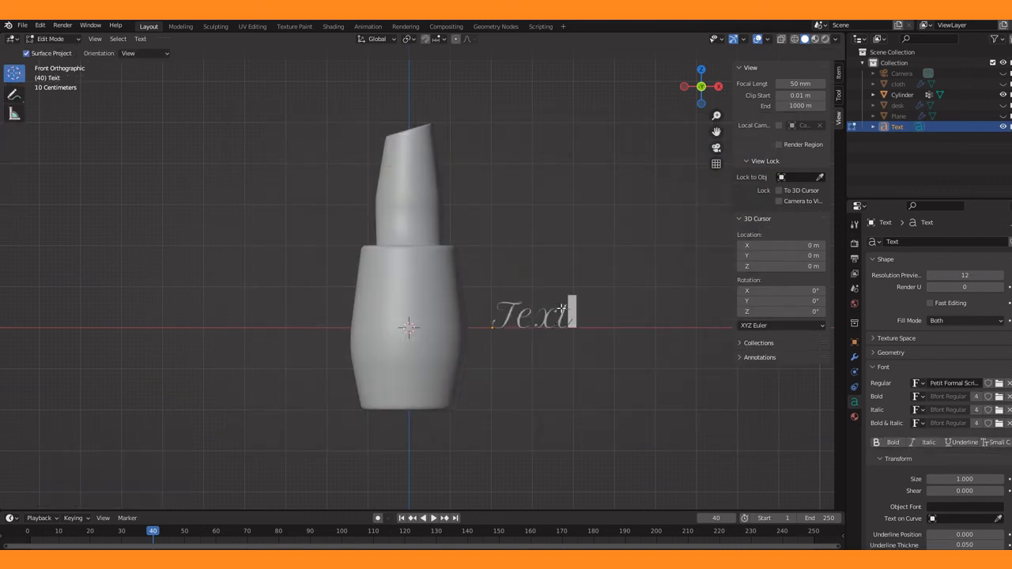
pyautogui.press('BackSpace')
pyautogui.press('BackSpace')
pyautogui.press('BackSpace')
pyautogui.press('BackSpace')
pyautogui.write('Liba')
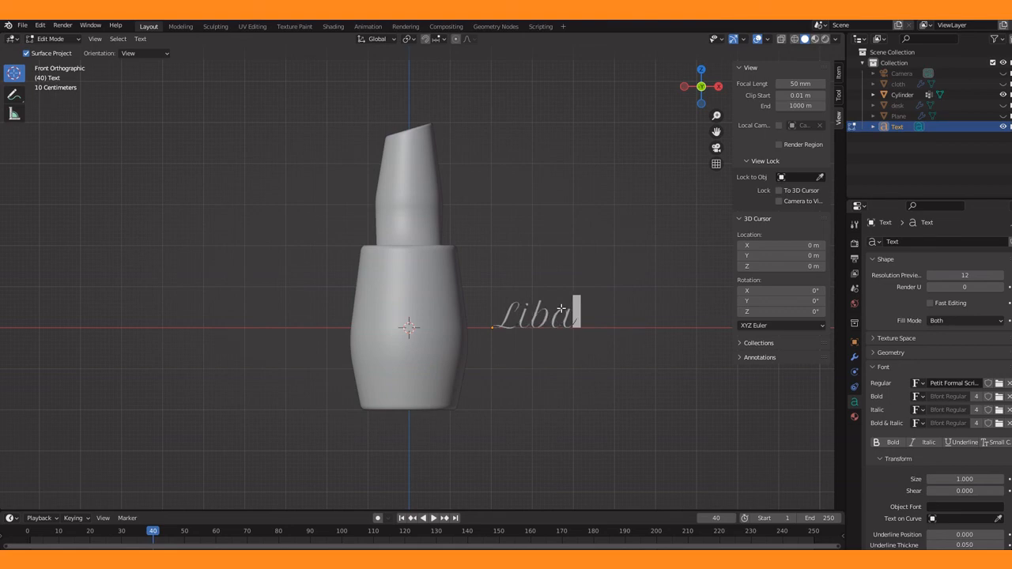
pyautogui.press('Tab')
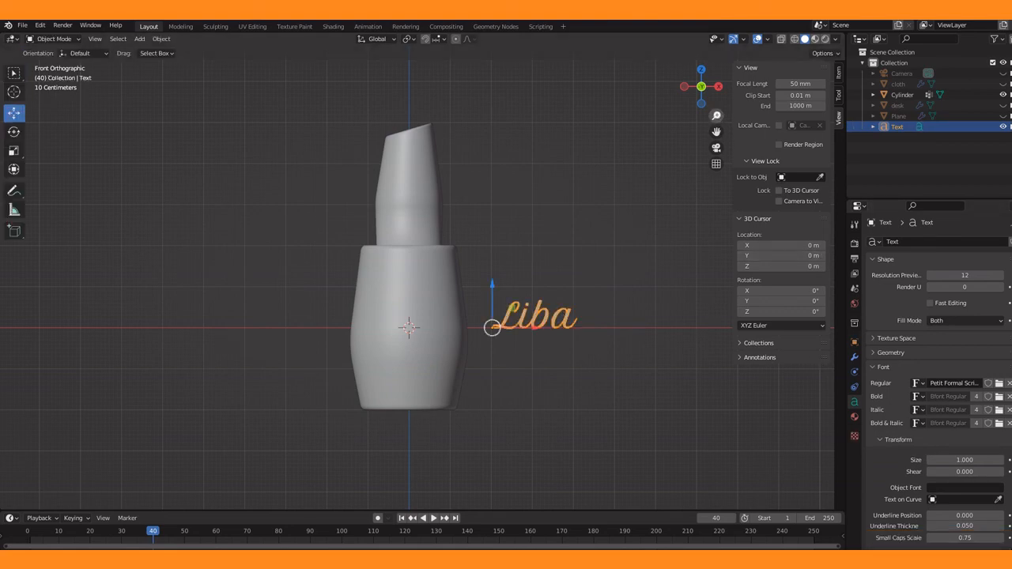
# Scale the "Liba" text down to about 0.94 of its size
pyautogui.scroll(1, 688, 166)
pyautogui.moveTo(716, 133); pyautogui.dragTo(696, 129)
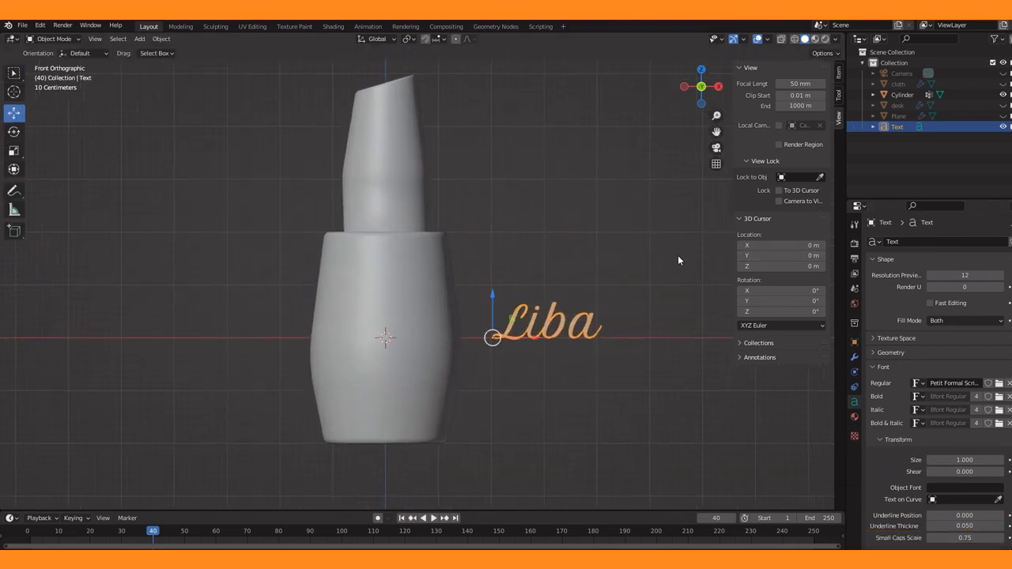
pyautogui.press('s')
pyautogui.click(669, 268)
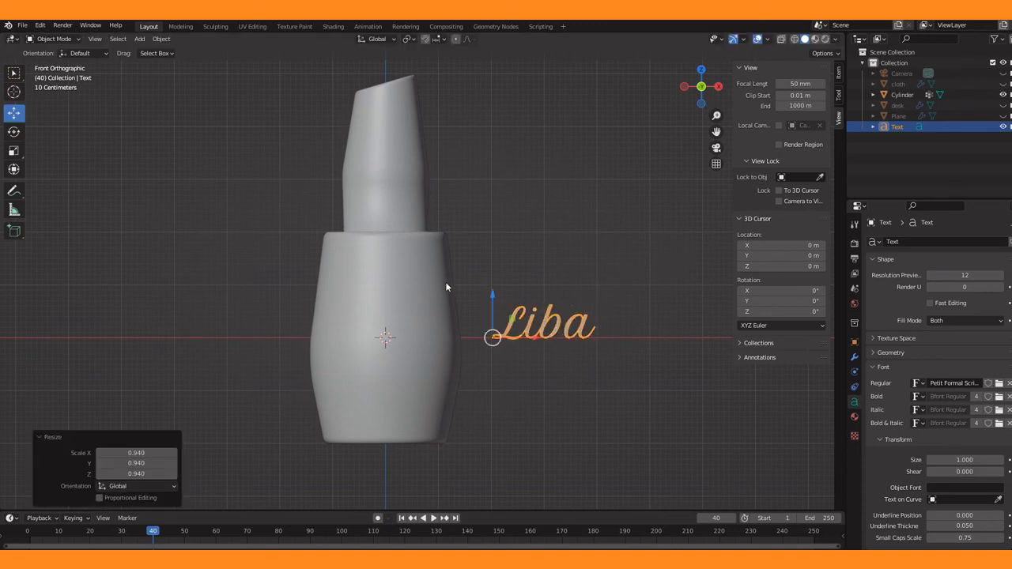
# Move the text forward along Y and across along X so it sits in front of the lipstick body
pyautogui.press('KP_7')
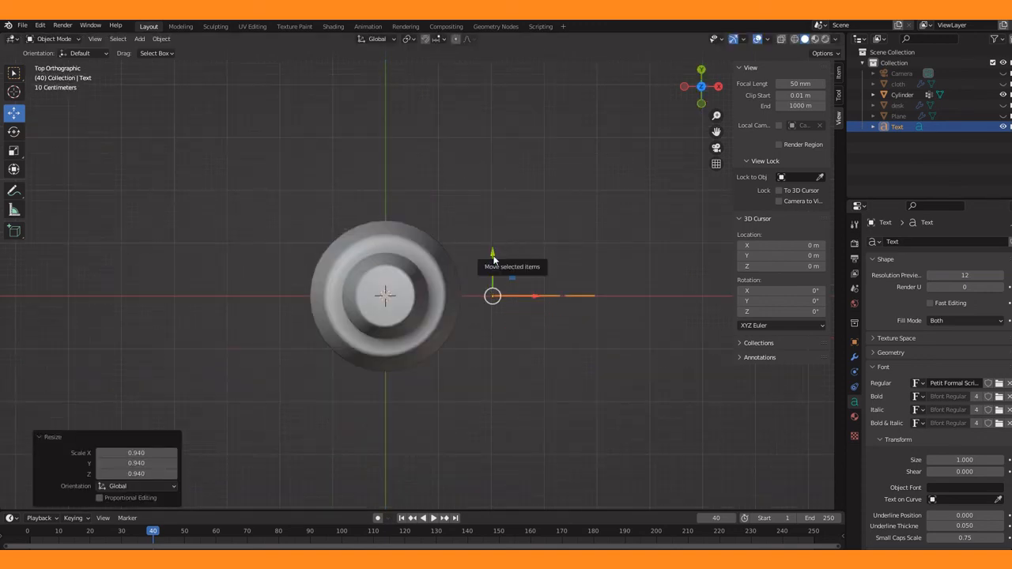
pyautogui.press('g')
pyautogui.press('y')
pyautogui.click(498, 336)
pyautogui.moveTo(535, 365); pyautogui.dragTo(377, 339)
# Lower the text about 0.26 m along Z and shift it about 0.07 m in the negative X direction
pyautogui.press('KP_1')
pyautogui.press('g')
pyautogui.press('z')
pyautogui.click(377, 348)
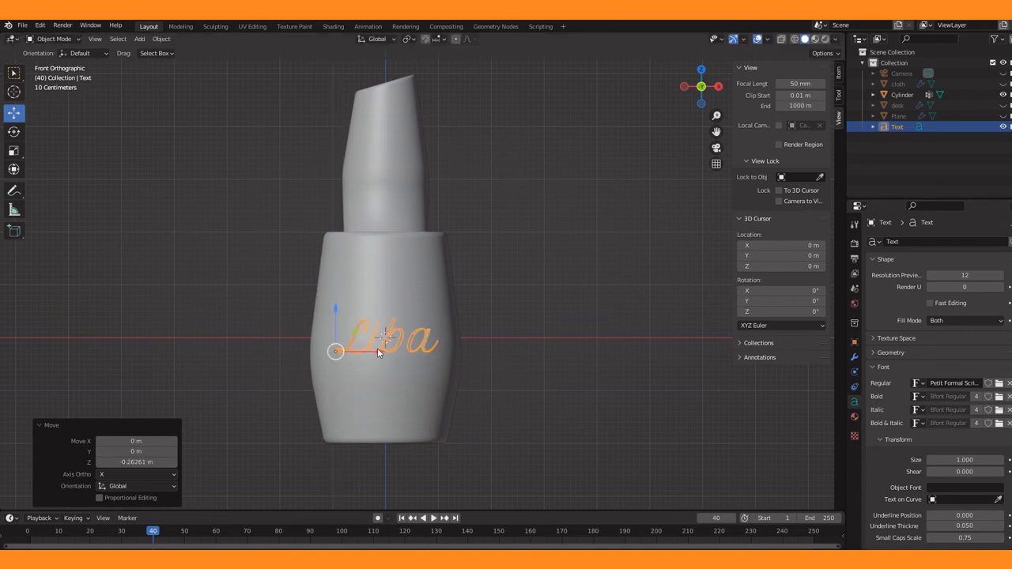
pyautogui.press('g')
pyautogui.press('x')
pyautogui.click(370, 350)
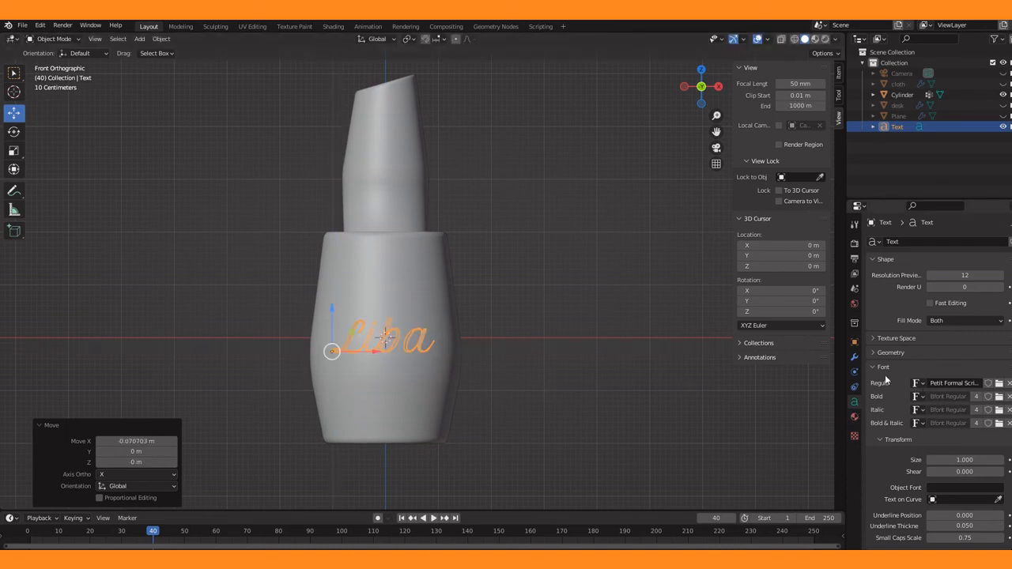
# Set the text's horizontal and vertical alignment both to Center
pyautogui.scroll(-3, 930, 422)
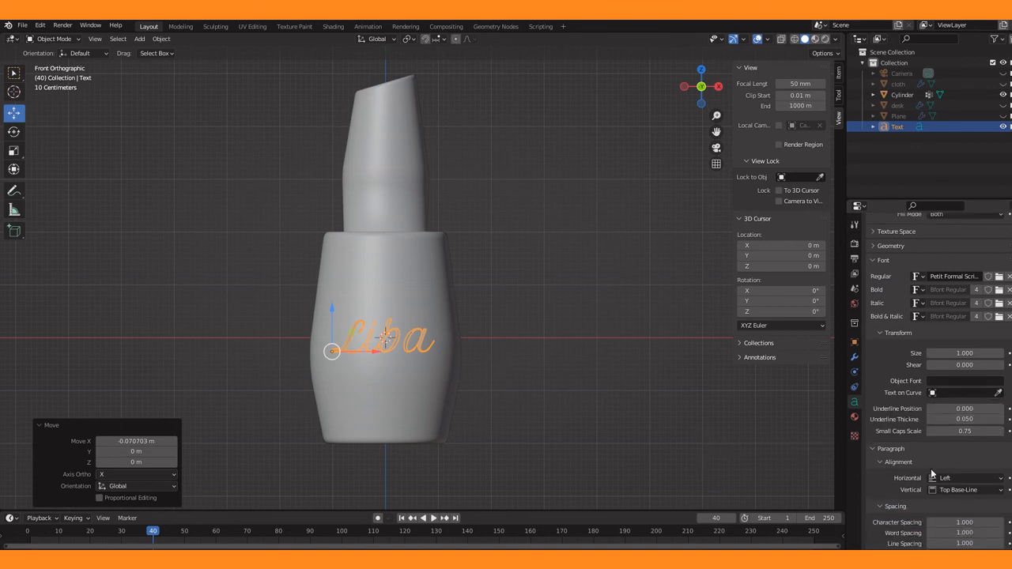
pyautogui.scroll(-3, 931, 469)
pyautogui.click(964, 459)
pyautogui.click(956, 476)
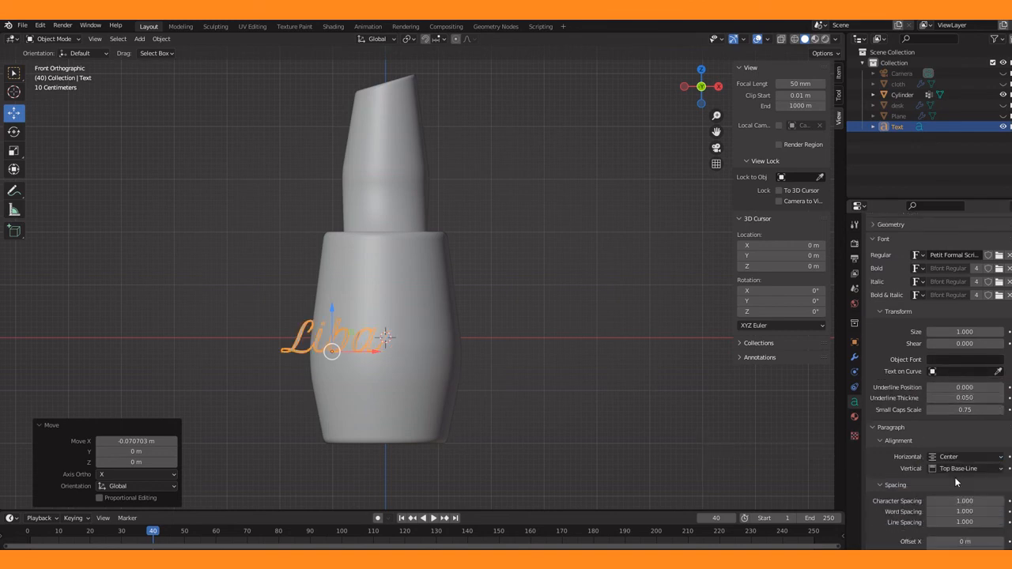
pyautogui.click(954, 469)
pyautogui.click(957, 506)
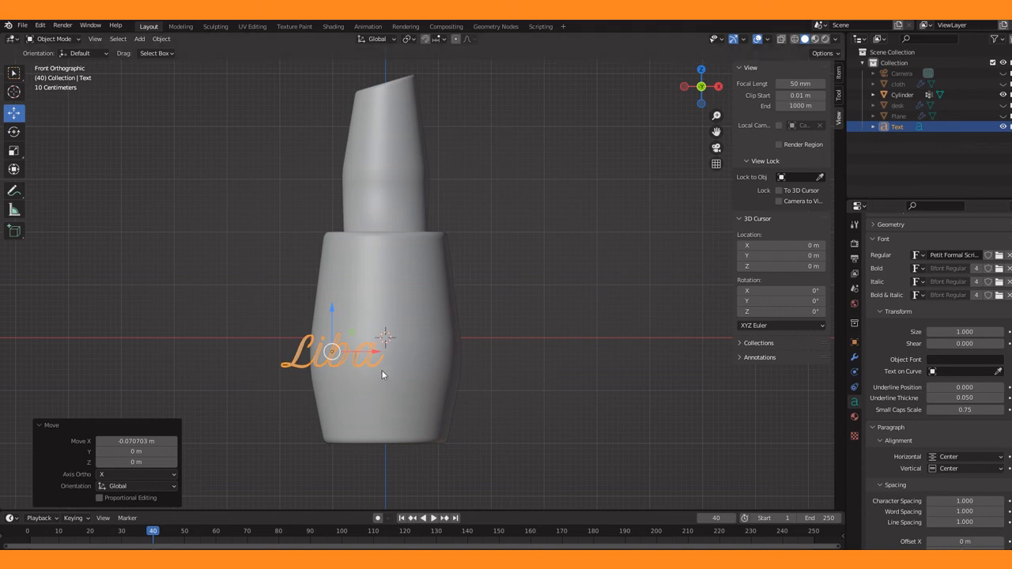
# Move the text along X to the body's centre axis and raise it about 0.24 m
pyautogui.moveTo(376, 352); pyautogui.dragTo(428, 352)
pyautogui.moveTo(382, 321)
pyautogui.mouseDown()
pyautogui.moveTo(384, 307)
pyautogui.moveTo(383, 316)
pyautogui.mouseUp()
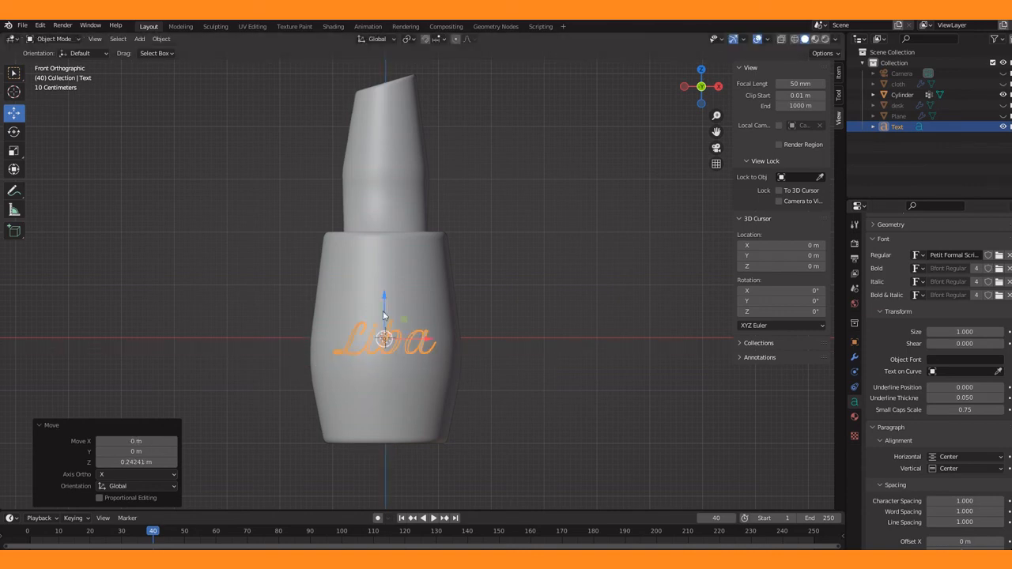
pyautogui.click(609, 222)
pyautogui.hotkey('ctrl', 'z')
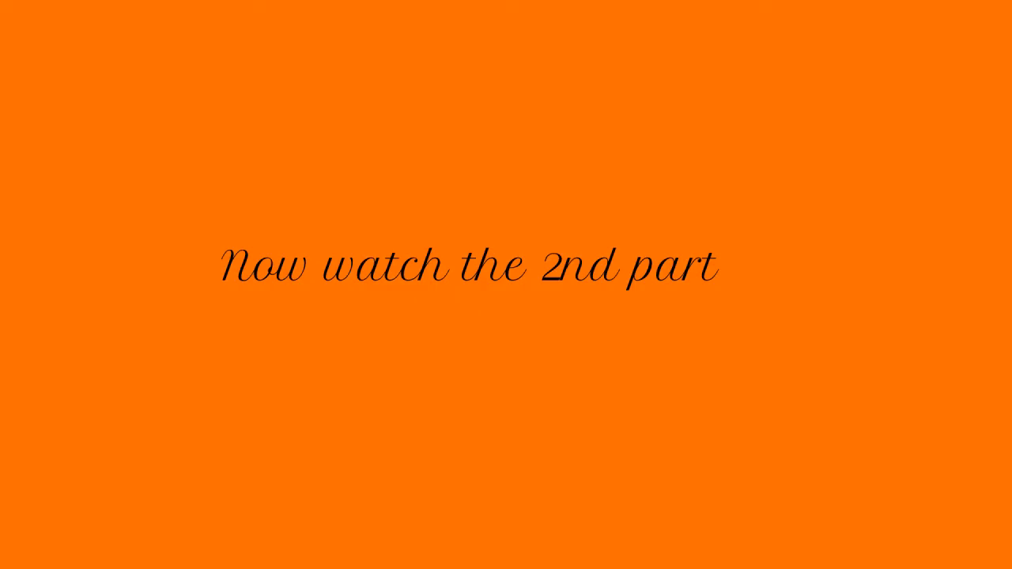